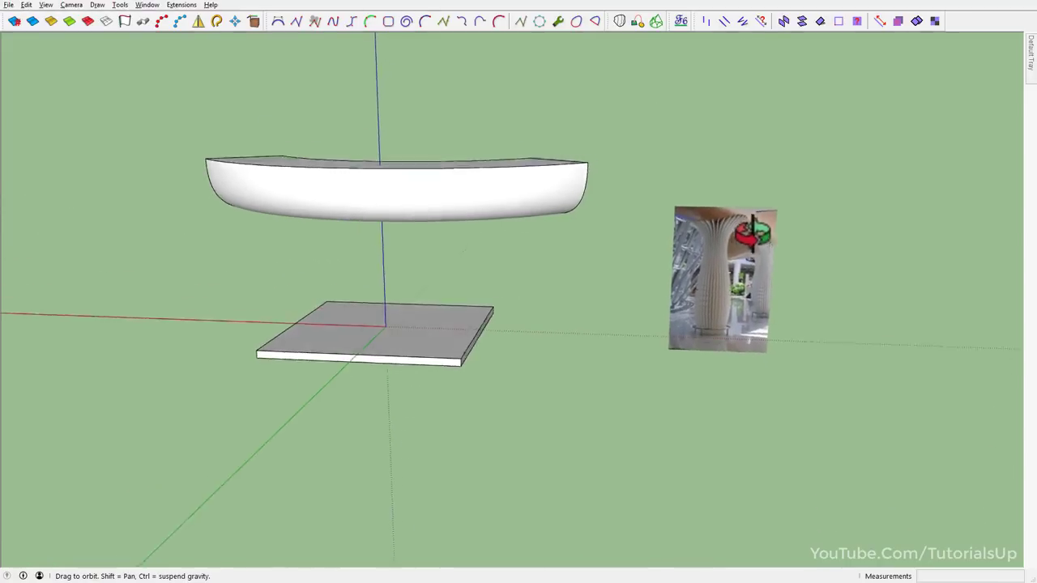
Swing to the back view close on the column photo and pick the Classic Bezier curve tool.
{"action": "middle_click_drag", "start_coordinate": [791, 272], "coordinate": [606, 275], "text": "shift"}
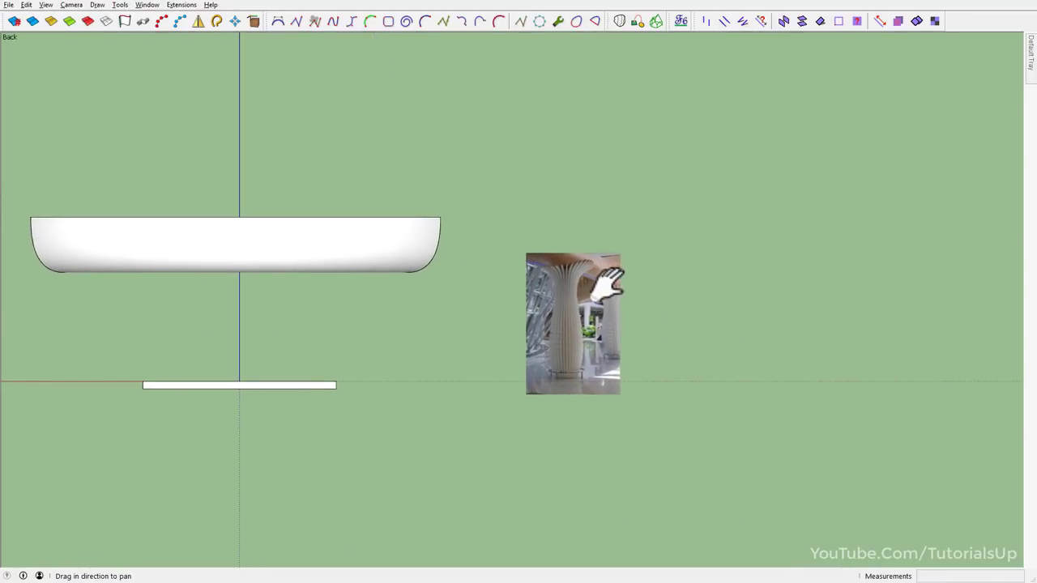
{"action": "scroll", "coordinate": [606, 283], "scroll_direction": "up", "scroll_amount": 2}
{"action": "scroll", "coordinate": [605, 294], "scroll_direction": "up", "scroll_amount": 3}
{"action": "middle_click_drag", "start_coordinate": [551, 288], "coordinate": [546, 220], "text": "shift"}
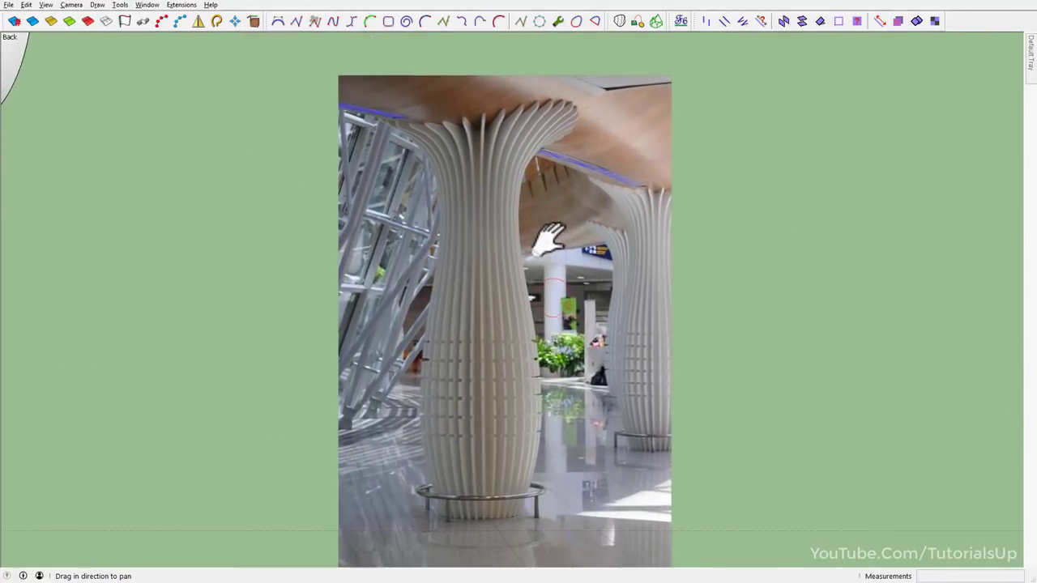
{"action": "left_click", "coordinate": [280, 21]}
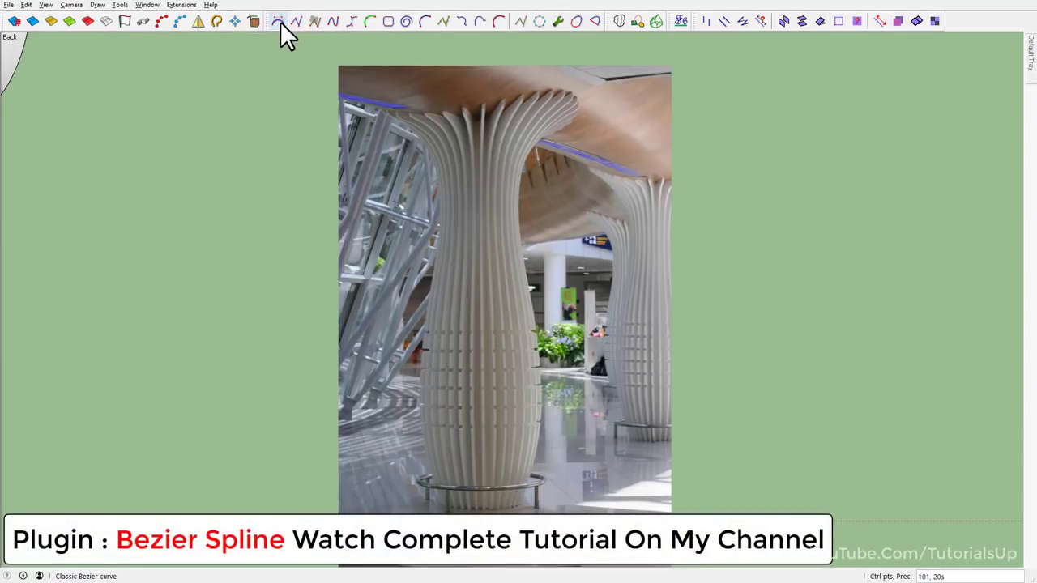
Start the Bezier curve at the capital's outer tip and place its next point at the column base.
{"action": "scroll", "coordinate": [532, 84], "scroll_direction": "up", "scroll_amount": 3}
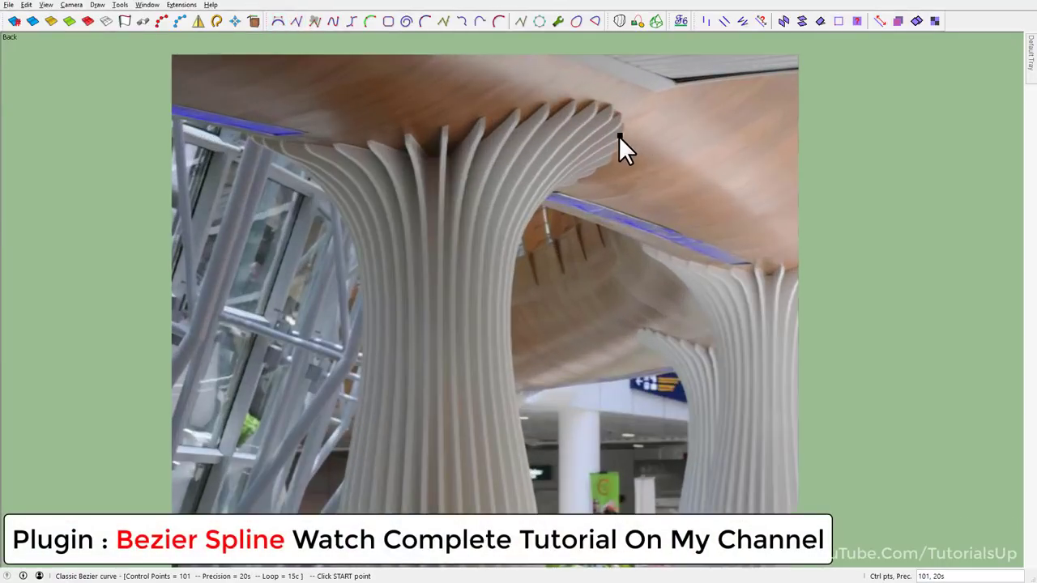
{"action": "left_click", "coordinate": [617, 136]}
{"action": "scroll", "coordinate": [599, 158], "scroll_direction": "down", "scroll_amount": 3}
{"action": "scroll", "coordinate": [583, 243], "scroll_direction": "up", "scroll_amount": 2}
{"action": "scroll", "coordinate": [571, 324], "scroll_direction": "up", "scroll_amount": 2}
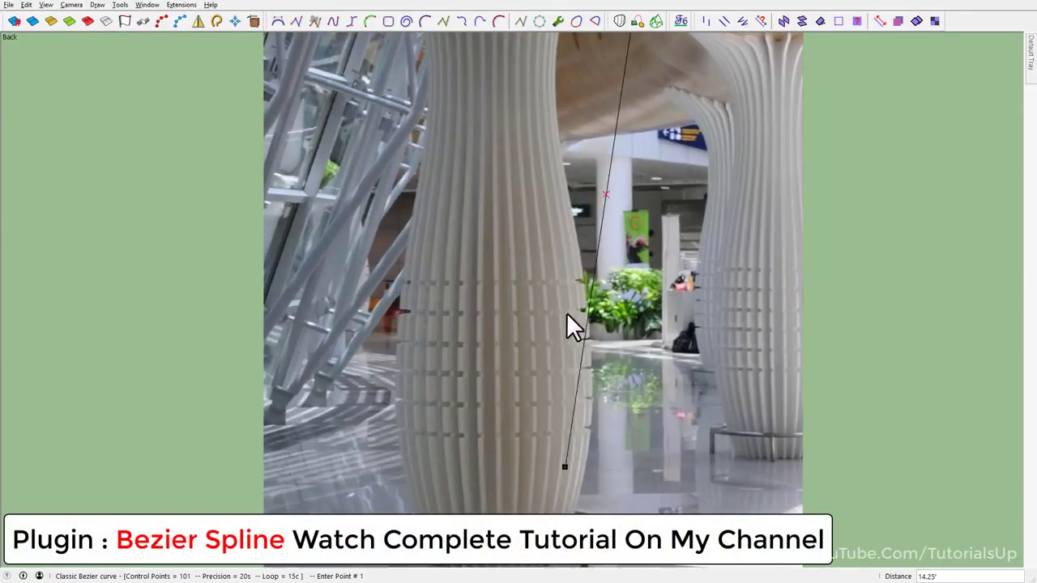
{"action": "scroll", "coordinate": [561, 475], "scroll_direction": "up", "scroll_amount": 1}
{"action": "scroll", "coordinate": [554, 410], "scroll_direction": "up", "scroll_amount": 2}
{"action": "scroll", "coordinate": [564, 389], "scroll_direction": "up", "scroll_amount": 2}
{"action": "left_click", "coordinate": [564, 386]}
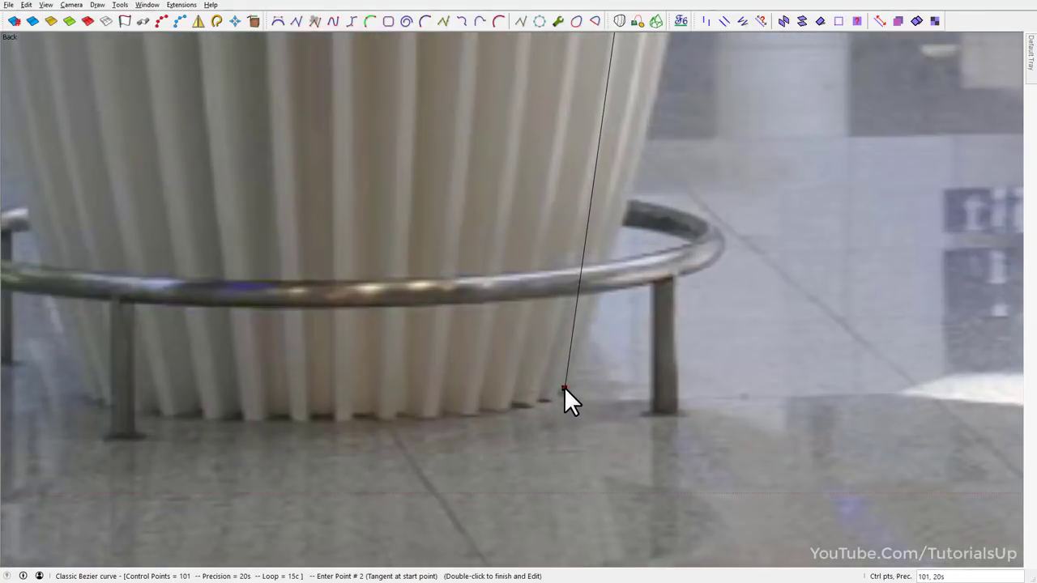
Add a control point on the column's left side and finish the curve with a fourth point.
{"action": "scroll", "coordinate": [583, 437], "scroll_direction": "down", "scroll_amount": 3}
{"action": "scroll", "coordinate": [604, 474], "scroll_direction": "down", "scroll_amount": 3}
{"action": "scroll", "coordinate": [530, 253], "scroll_direction": "up", "scroll_amount": 2}
{"action": "scroll", "coordinate": [535, 219], "scroll_direction": "up", "scroll_amount": 2}
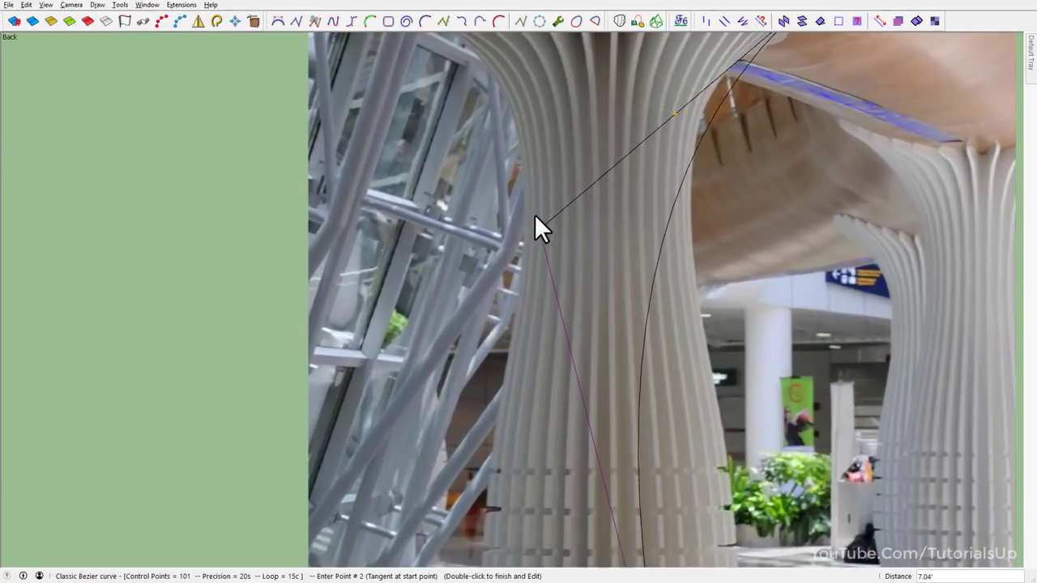
{"action": "left_click", "coordinate": [527, 199]}
{"action": "scroll", "coordinate": [528, 200], "scroll_direction": "down", "scroll_amount": 3}
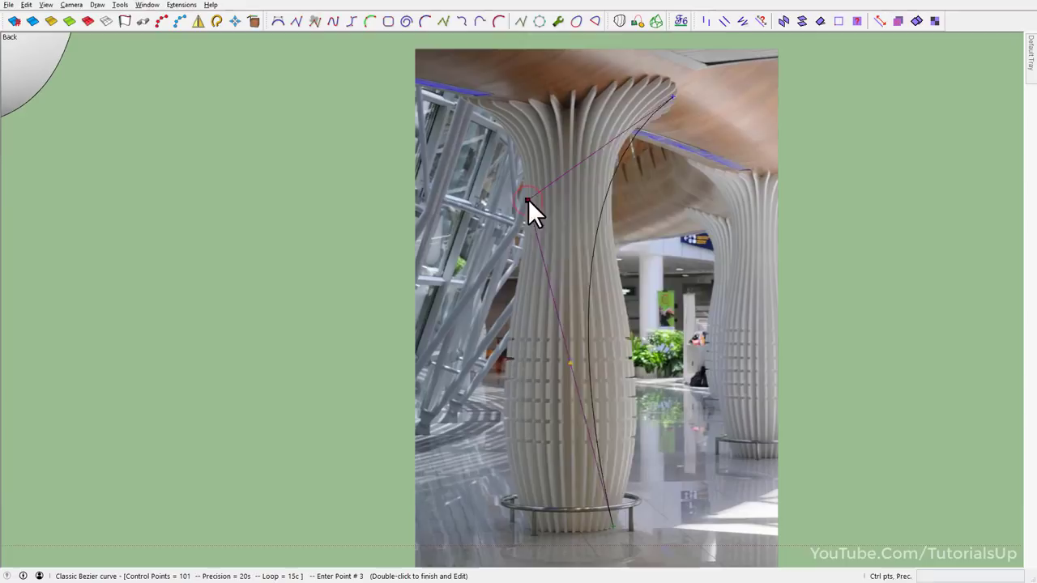
{"action": "double_click", "coordinate": [700, 288]}
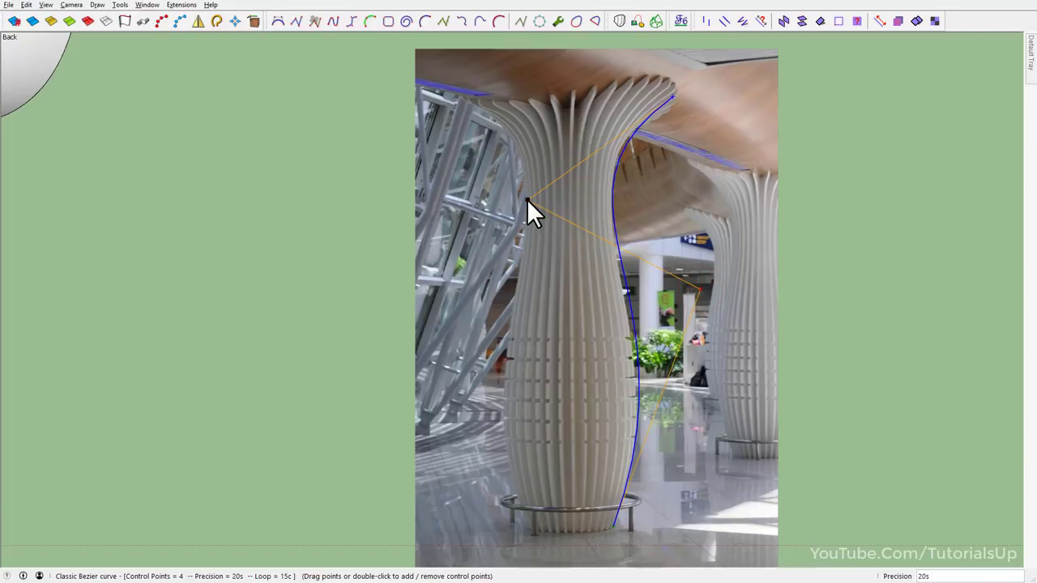
Drag two control points lower to refit the curve to the column outline.
{"action": "left_click_drag", "start_coordinate": [526, 199], "coordinate": [523, 219]}
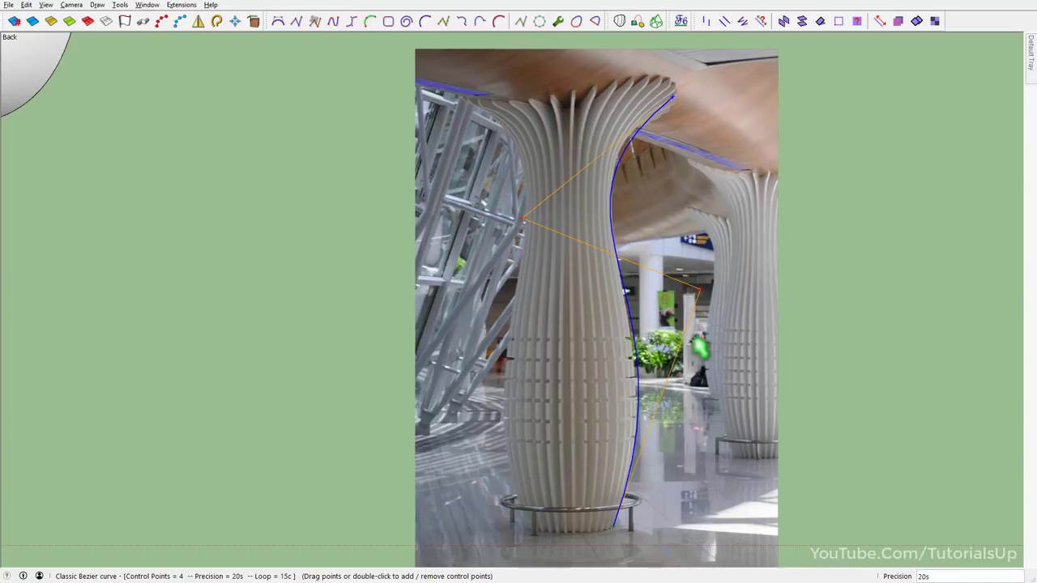
{"action": "scroll", "coordinate": [699, 348], "scroll_direction": "up", "scroll_amount": 2}
{"action": "left_click_drag", "start_coordinate": [702, 273], "coordinate": [698, 286]}
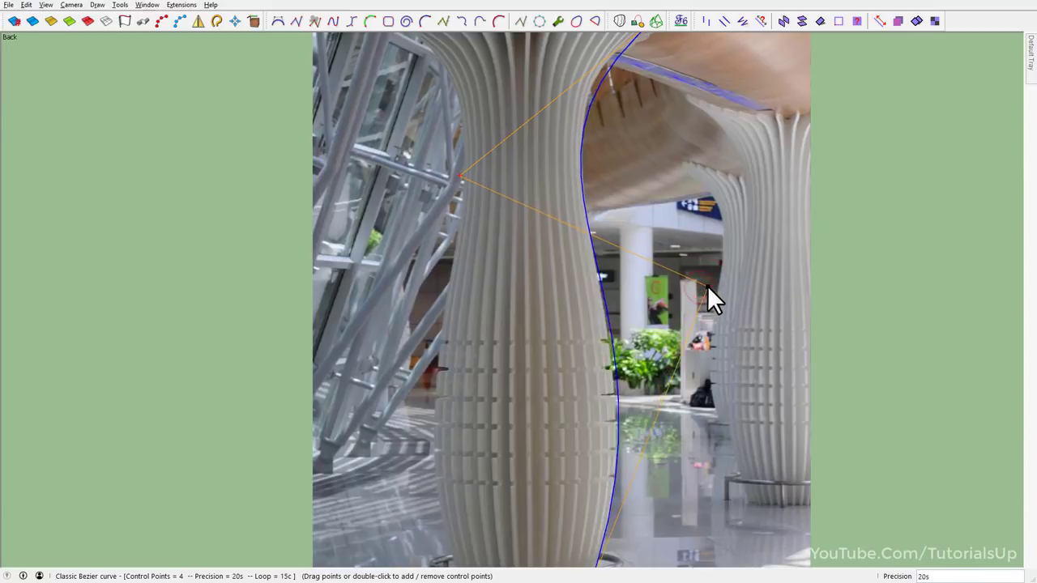
{"action": "scroll", "coordinate": [707, 288], "scroll_direction": "down", "scroll_amount": 2}
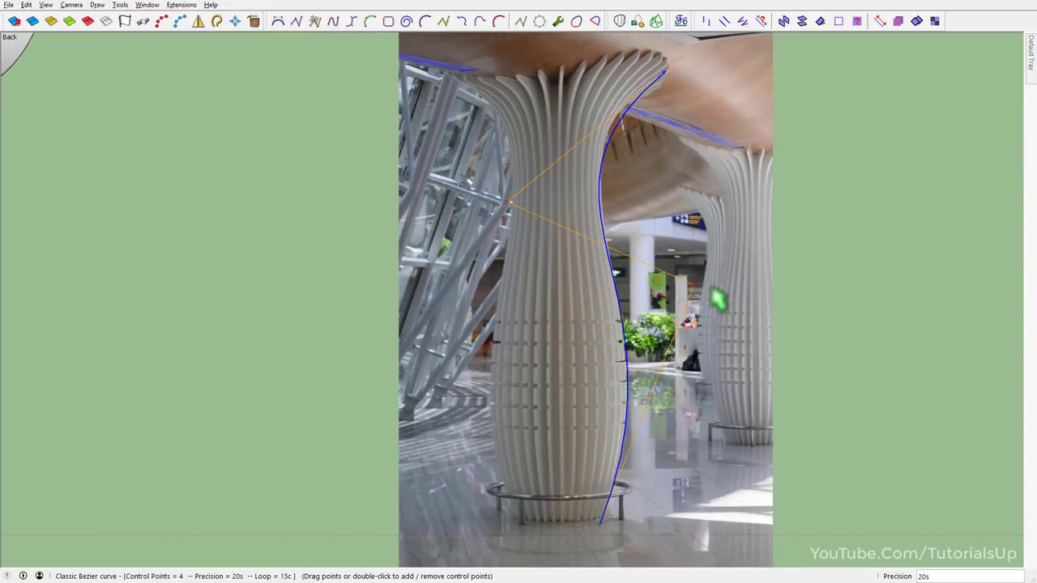
{"action": "scroll", "coordinate": [648, 364], "scroll_direction": "up", "scroll_amount": 1}
{"action": "scroll", "coordinate": [606, 452], "scroll_direction": "up", "scroll_amount": 3}
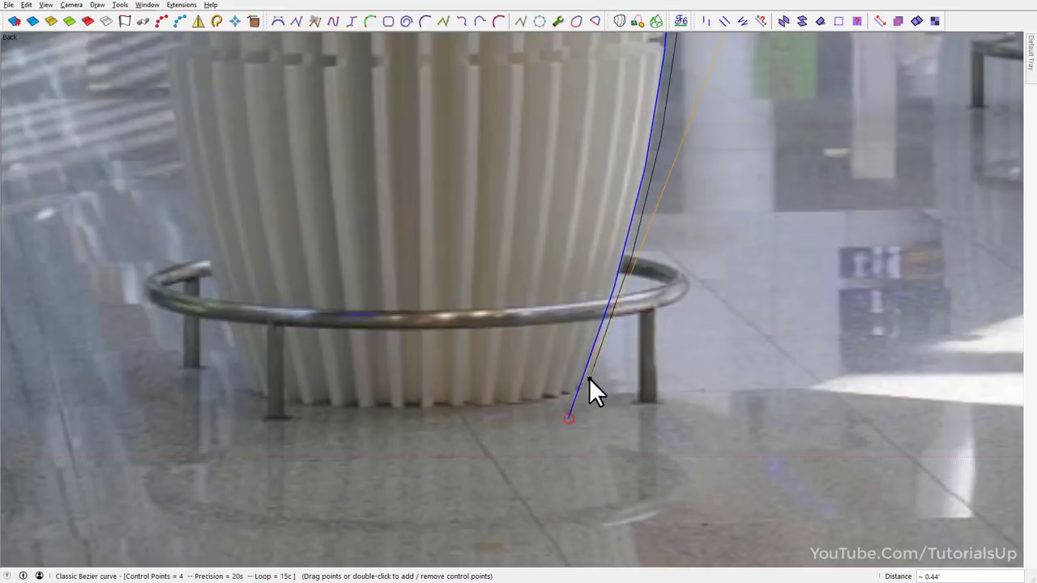
{"action": "scroll", "coordinate": [591, 394], "scroll_direction": "down", "scroll_amount": 2}
{"action": "scroll", "coordinate": [590, 462], "scroll_direction": "down", "scroll_amount": 2}
{"action": "scroll", "coordinate": [606, 207], "scroll_direction": "up", "scroll_amount": 2}
Add a fifth control point and adjust the points to hug the bulging body and flared capital.
{"action": "double_click", "coordinate": [589, 242]}
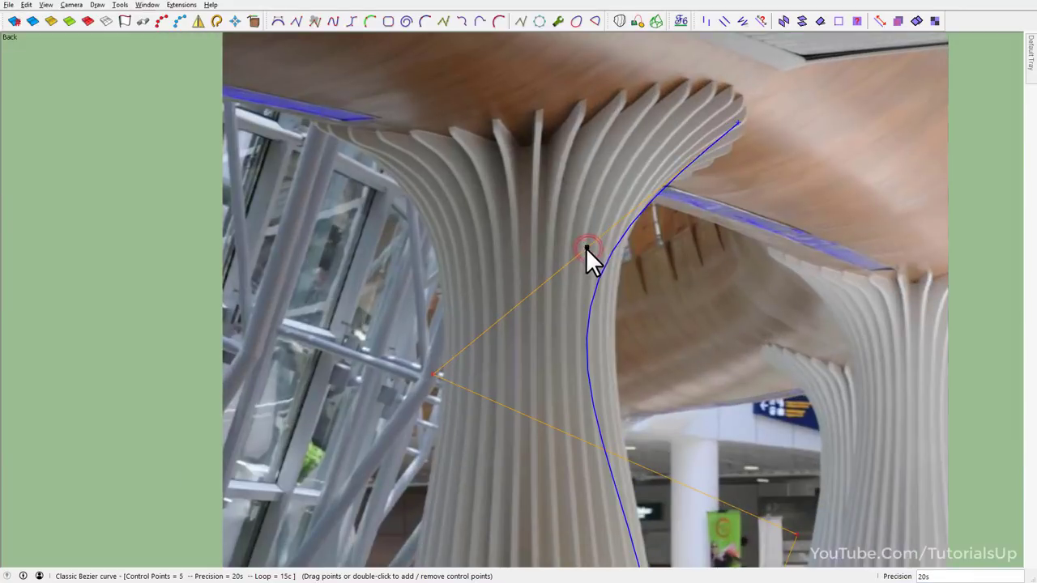
{"action": "scroll", "coordinate": [496, 332], "scroll_direction": "down", "scroll_amount": 2}
{"action": "left_click_drag", "start_coordinate": [460, 333], "coordinate": [497, 350]}
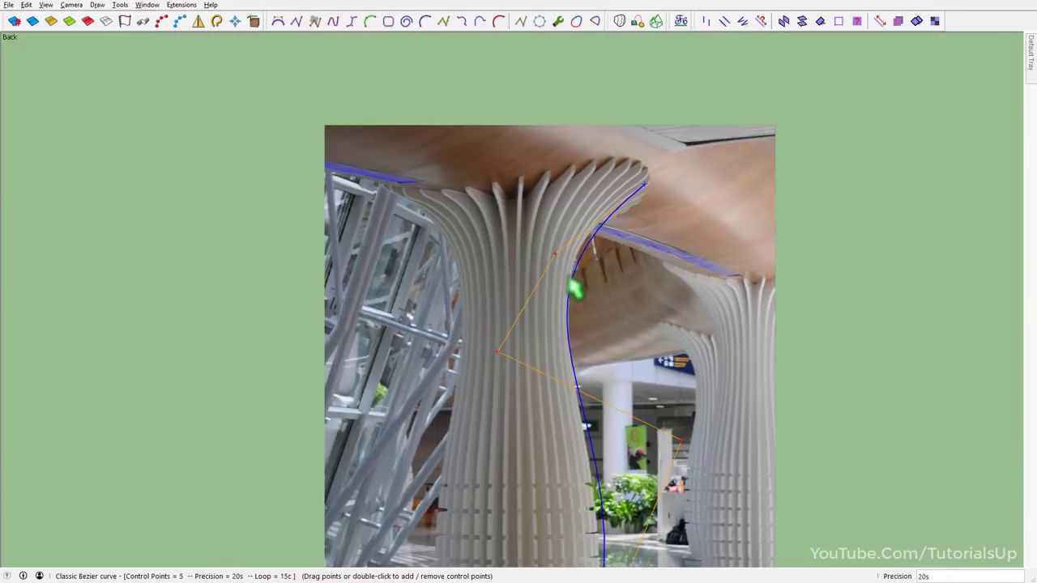
{"action": "left_click_drag", "start_coordinate": [552, 253], "coordinate": [552, 235]}
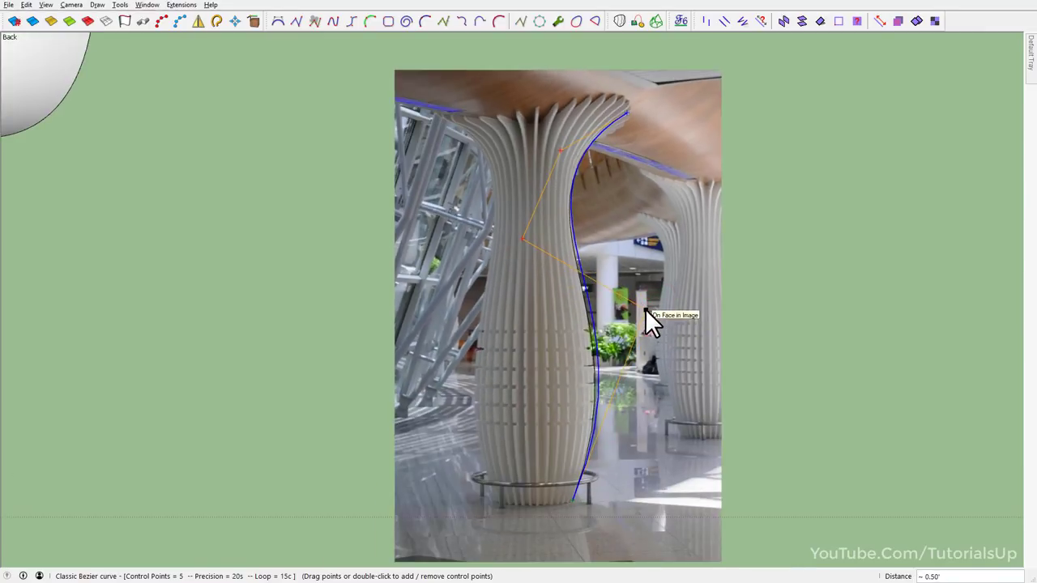
{"action": "scroll", "coordinate": [581, 274], "scroll_direction": "up", "scroll_amount": 3}
{"action": "left_click_drag", "start_coordinate": [509, 263], "coordinate": [513, 262]}
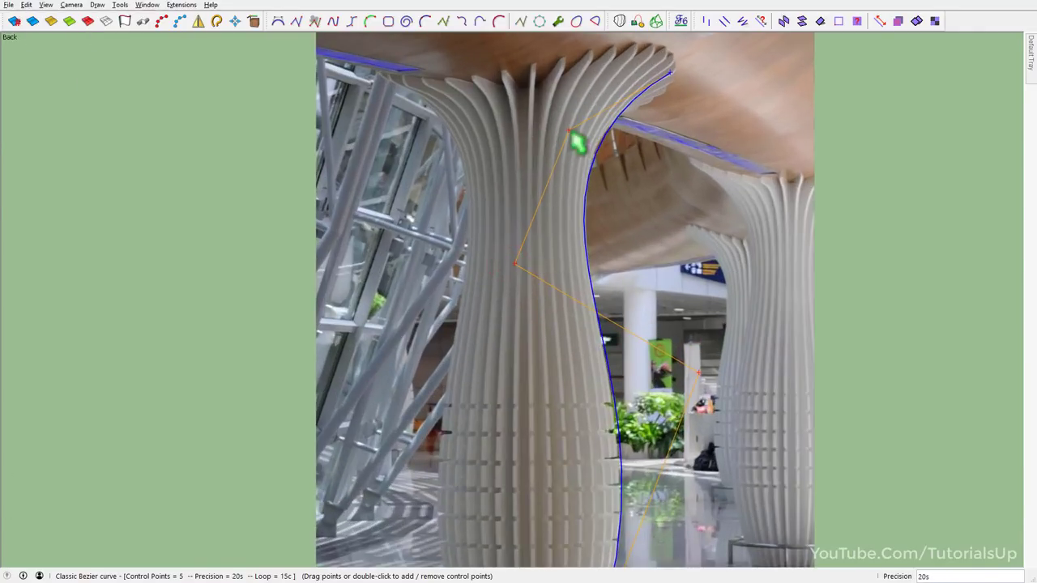
{"action": "scroll", "coordinate": [670, 74], "scroll_direction": "up", "scroll_amount": 3}
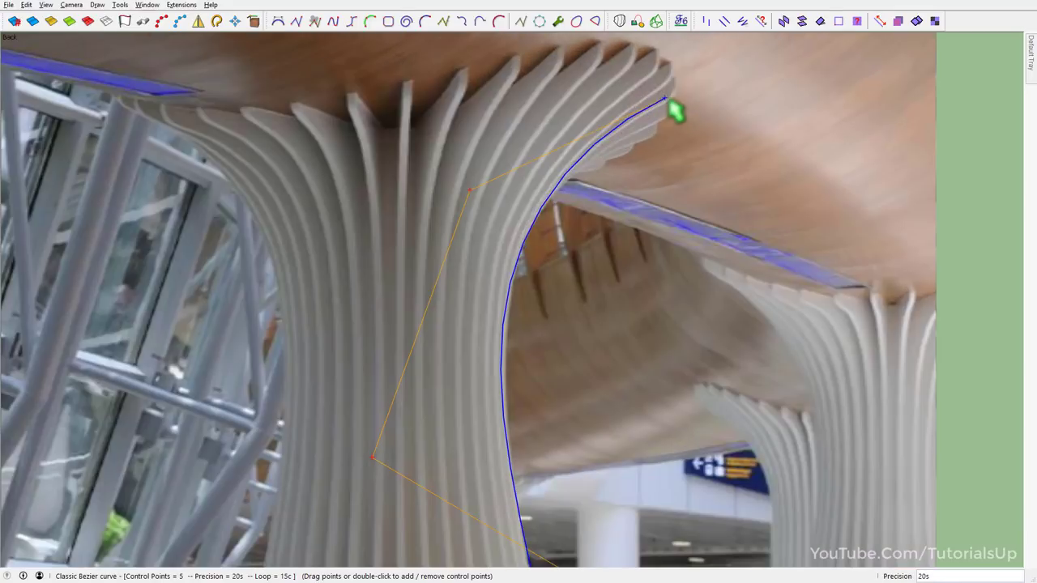
{"action": "scroll", "coordinate": [668, 108], "scroll_direction": "down", "scroll_amount": 5}
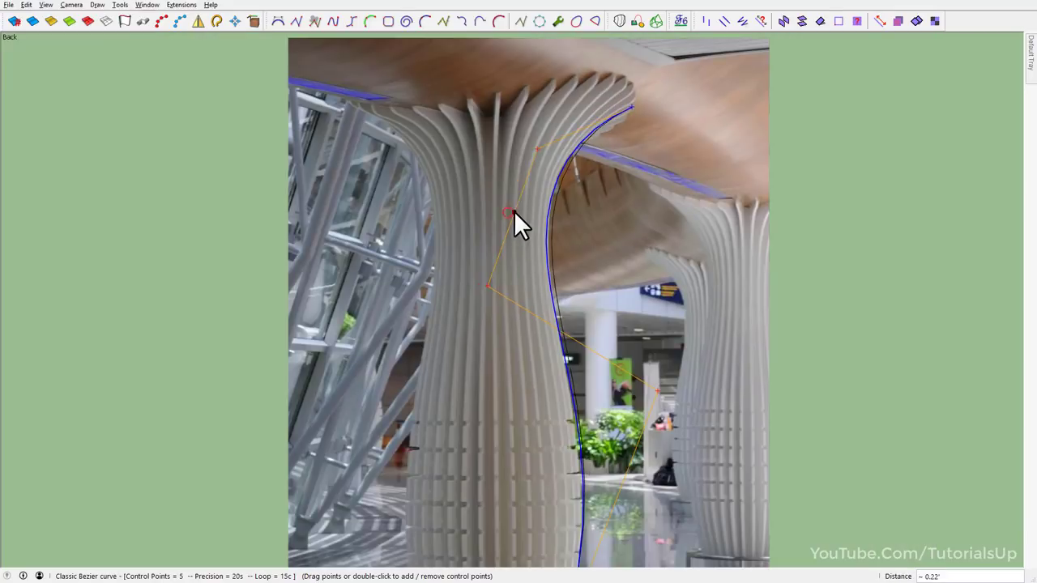
{"action": "middle_click_drag", "start_coordinate": [532, 154], "coordinate": [644, 340]}
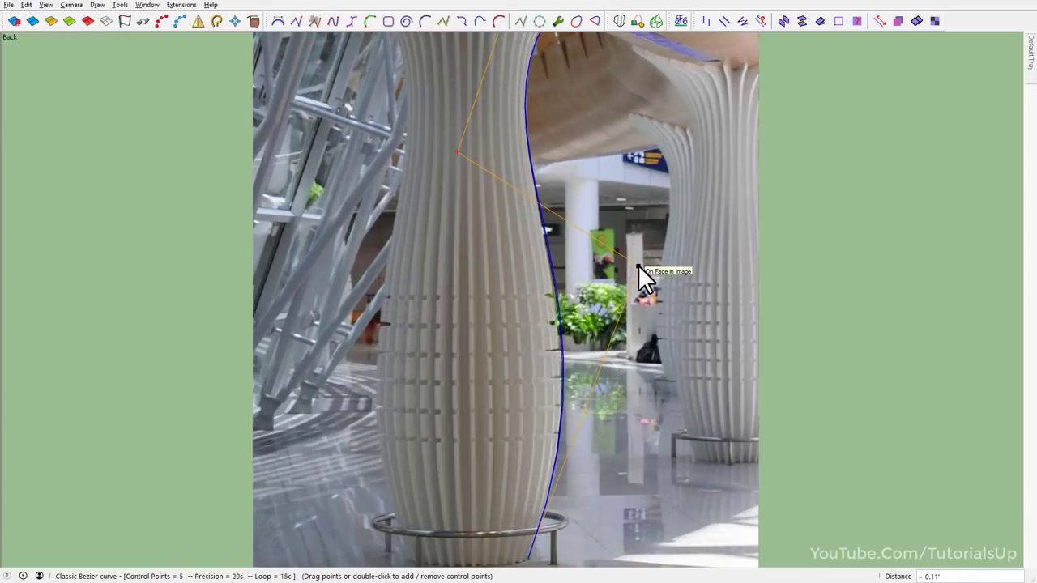
{"action": "scroll", "coordinate": [639, 265], "scroll_direction": "down", "scroll_amount": 2}
{"action": "scroll", "coordinate": [525, 196], "scroll_direction": "down", "scroll_amount": 1}
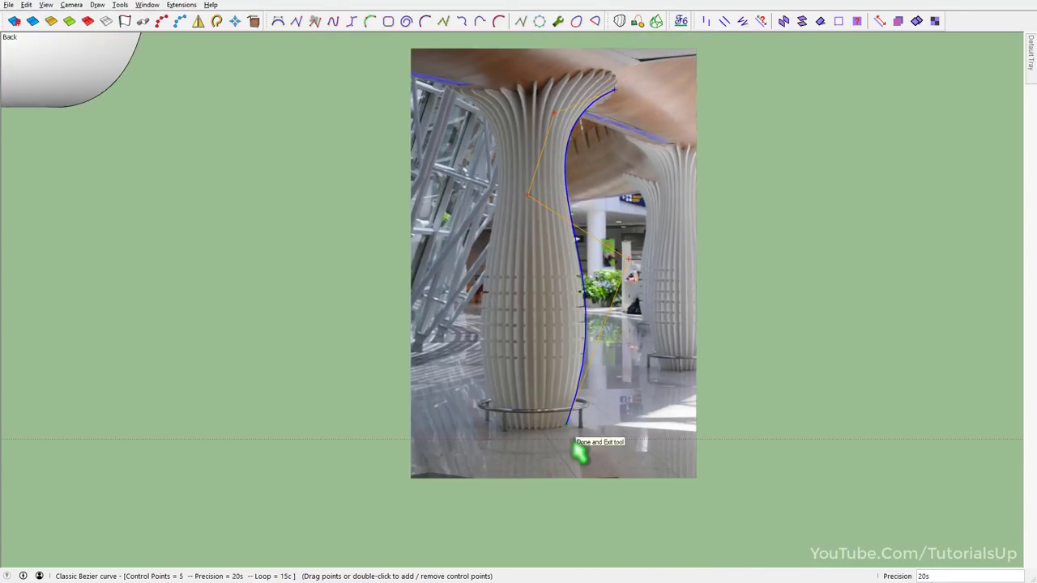
Inspect the profile curve up close and open its right-click editing menu.
{"action": "scroll", "coordinate": [593, 58], "scroll_direction": "up", "scroll_amount": 4}
{"action": "scroll", "coordinate": [627, 127], "scroll_direction": "down", "scroll_amount": 3}
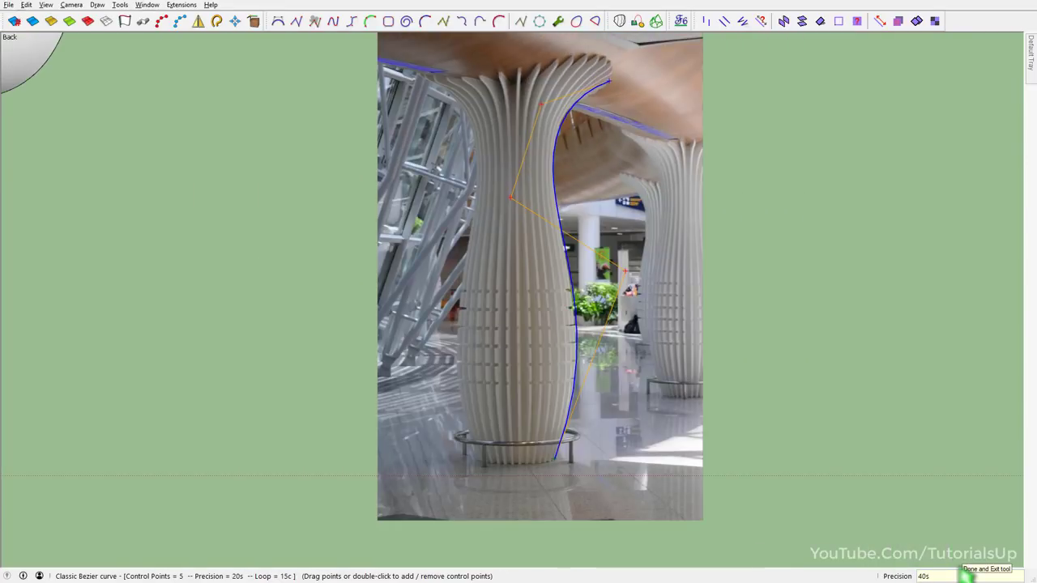
{"action": "scroll", "coordinate": [594, 366], "scroll_direction": "up", "scroll_amount": 1}
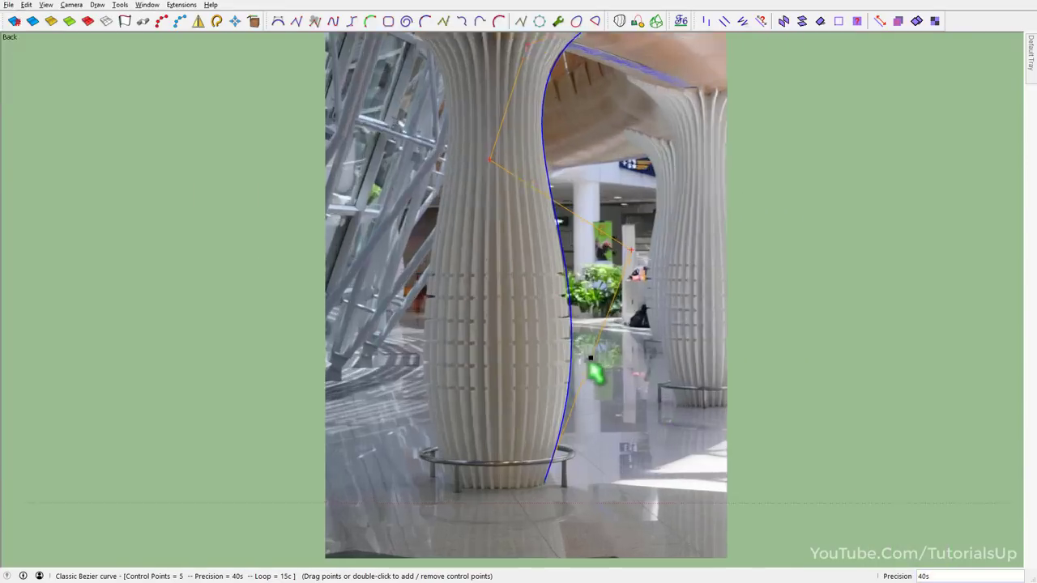
{"action": "scroll", "coordinate": [594, 365], "scroll_direction": "up", "scroll_amount": 2}
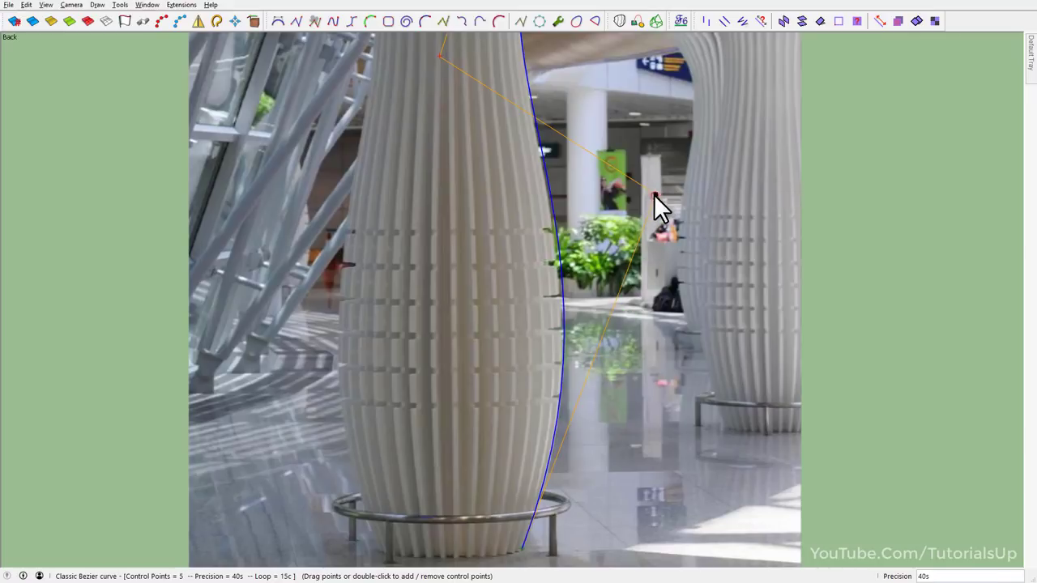
{"action": "scroll", "coordinate": [651, 193], "scroll_direction": "down", "scroll_amount": 1}
{"action": "scroll", "coordinate": [644, 316], "scroll_direction": "down", "scroll_amount": 1}
{"action": "scroll", "coordinate": [624, 337], "scroll_direction": "down", "scroll_amount": 1}
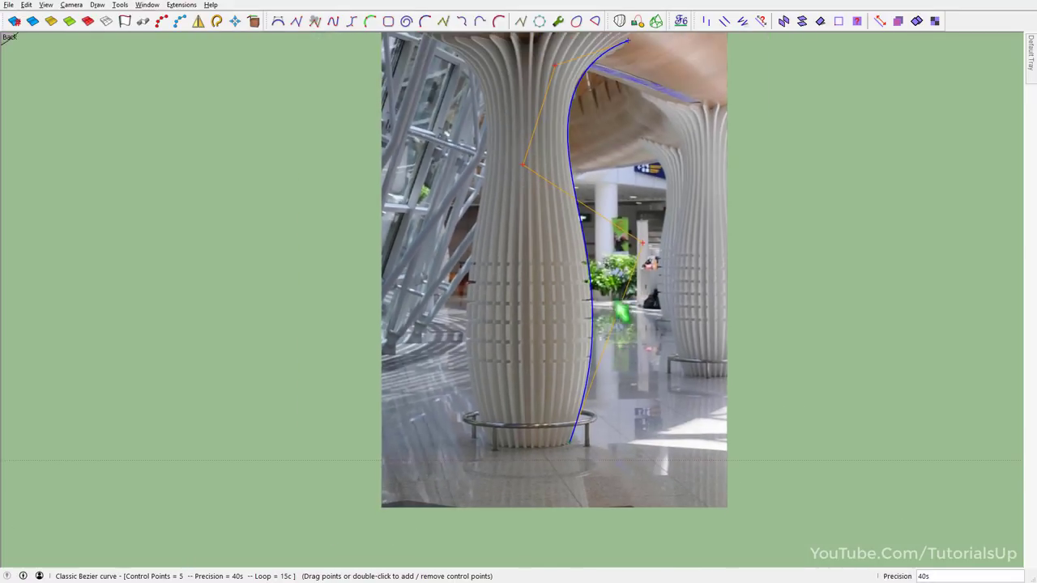
{"action": "scroll", "coordinate": [567, 141], "scroll_direction": "up", "scroll_amount": 1}
{"action": "scroll", "coordinate": [539, 202], "scroll_direction": "up", "scroll_amount": 1}
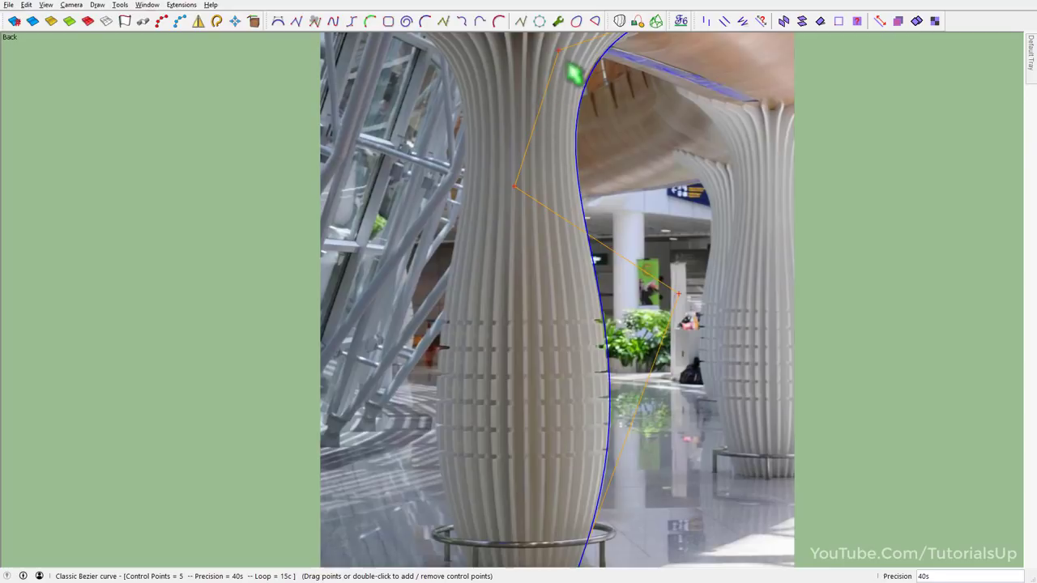
{"action": "scroll", "coordinate": [530, 138], "scroll_direction": "down", "scroll_amount": 2}
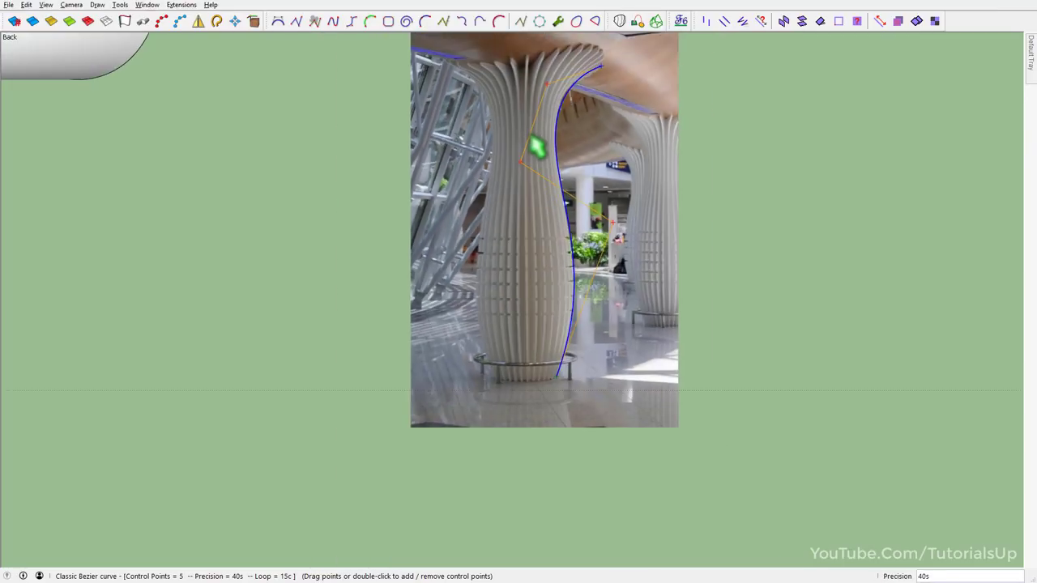
{"action": "right_click", "coordinate": [587, 112]}
Commit the Bezier curve as geometry and try a line from its bottom endpoint.
{"action": "left_click", "coordinate": [611, 118]}
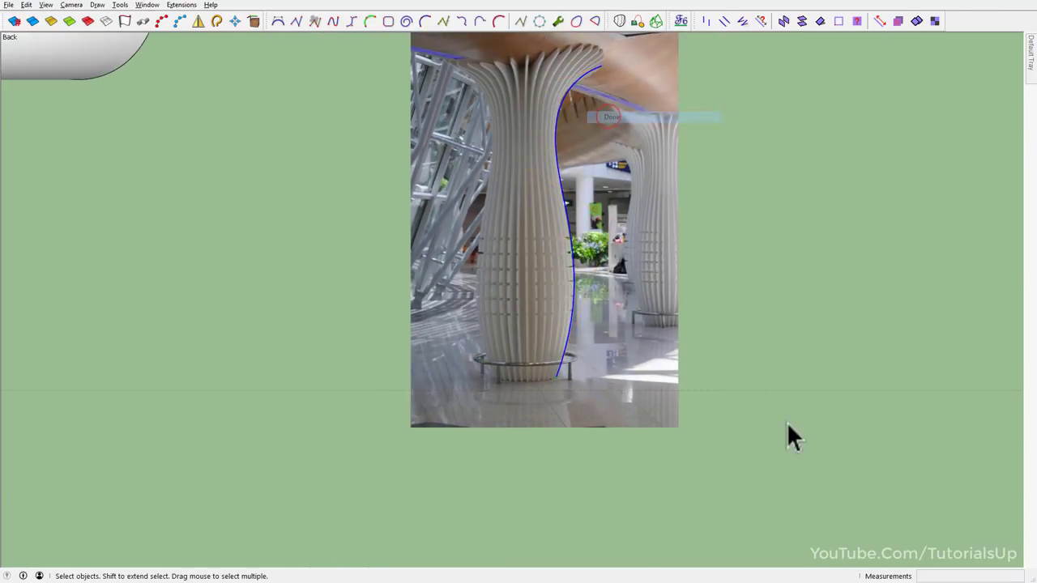
{"action": "scroll", "coordinate": [565, 393], "scroll_direction": "up", "scroll_amount": 2}
{"action": "key", "text": "l"}
{"action": "scroll", "coordinate": [554, 357], "scroll_direction": "up", "scroll_amount": 2}
{"action": "left_click", "coordinate": [552, 361]}
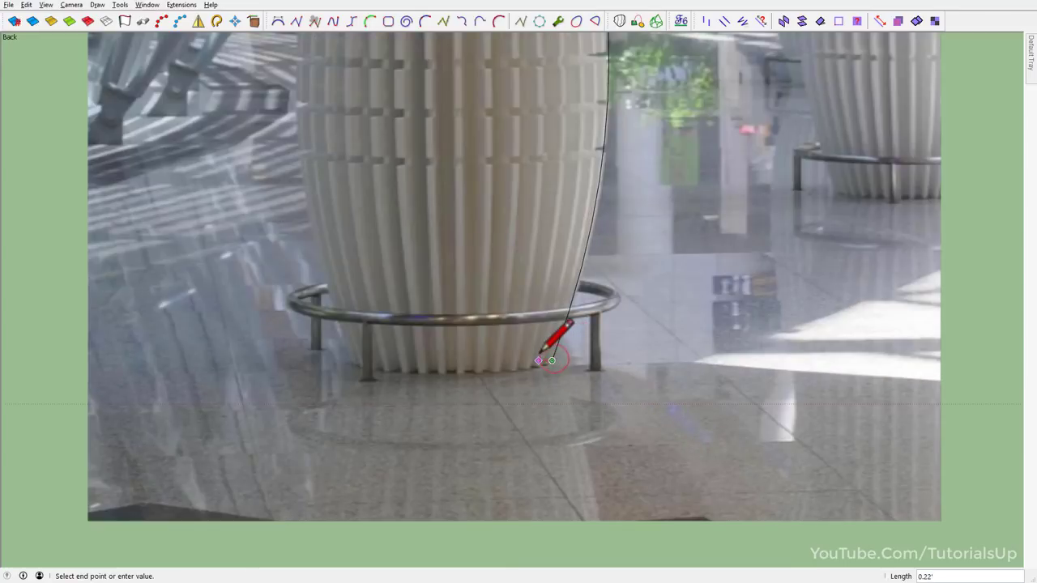
{"action": "scroll", "coordinate": [551, 267], "scroll_direction": "down", "scroll_amount": 1}
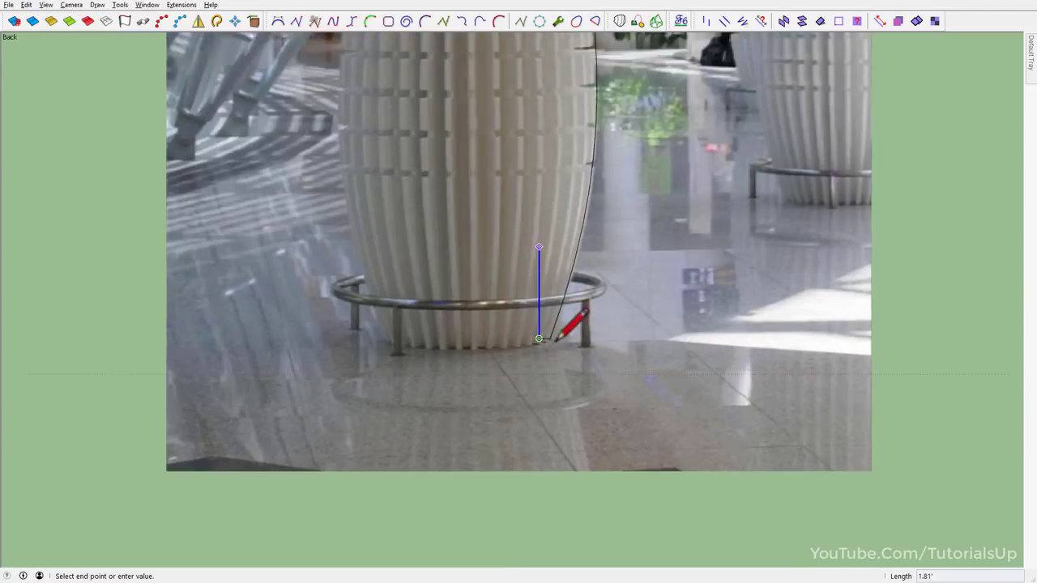
{"action": "scroll", "coordinate": [559, 243], "scroll_direction": "down", "scroll_amount": 3}
{"action": "scroll", "coordinate": [549, 166], "scroll_direction": "up", "scroll_amount": 2}
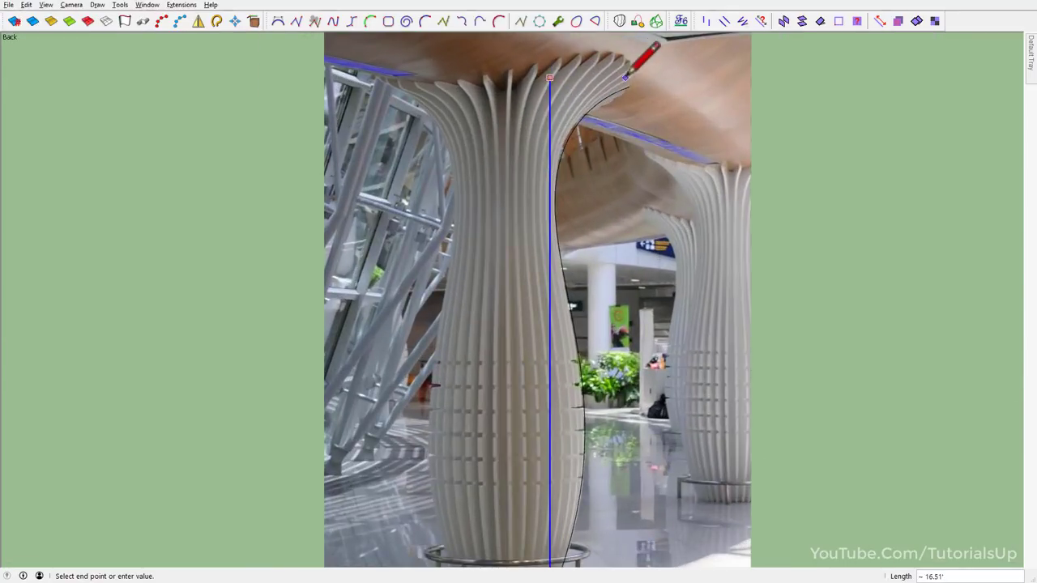
{"action": "key", "text": "space"}
{"action": "scroll", "coordinate": [627, 71], "scroll_direction": "down", "scroll_amount": 1}
{"action": "scroll", "coordinate": [576, 185], "scroll_direction": "up", "scroll_amount": 3}
{"action": "scroll", "coordinate": [572, 183], "scroll_direction": "up", "scroll_amount": 2}
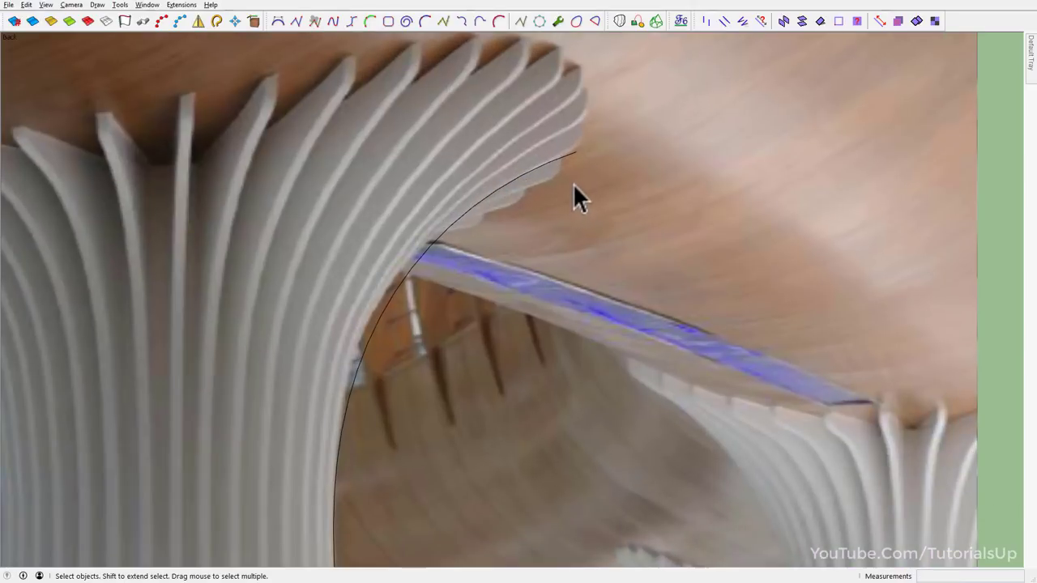
Draw a short vertical line up from the arc's end.
{"action": "key", "text": "l"}
{"action": "left_click", "coordinate": [575, 150]}
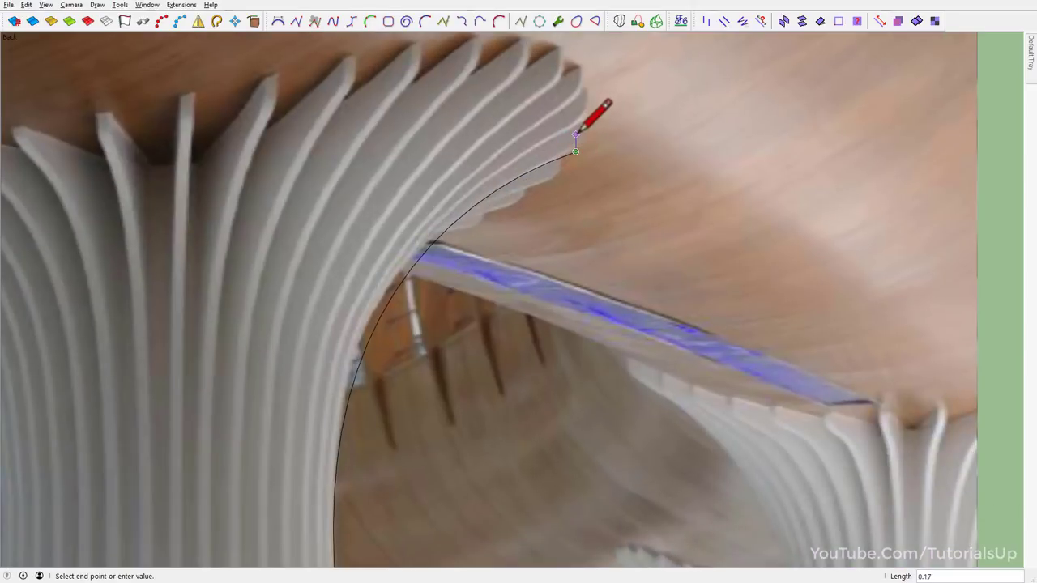
{"action": "scroll", "coordinate": [575, 134], "scroll_direction": "up", "scroll_amount": 2}
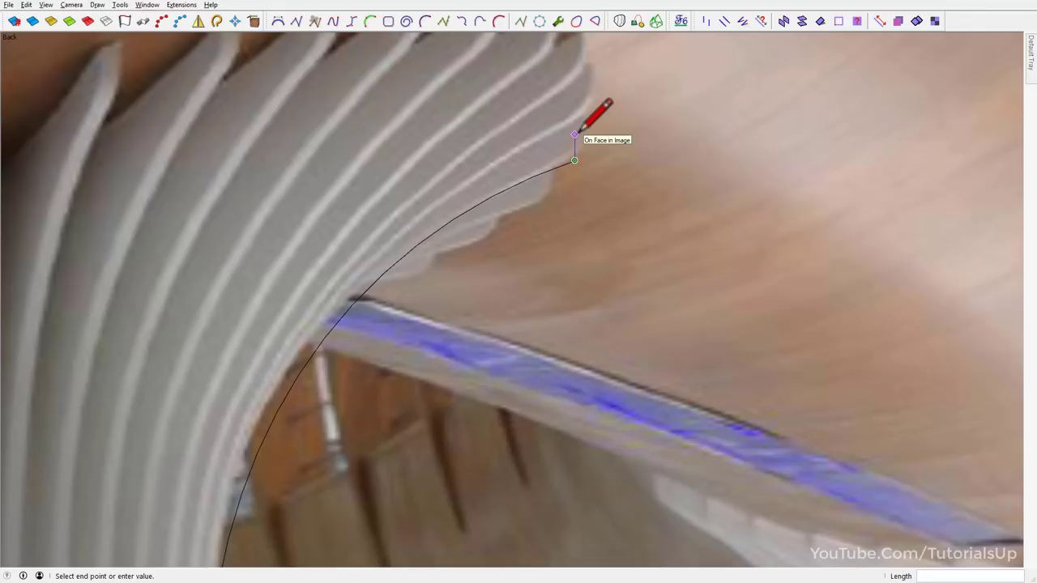
{"action": "left_click", "coordinate": [574, 134]}
Add an arc at the line's top and set its segments to 48.
{"action": "key", "text": "a"}
{"action": "scroll", "coordinate": [553, 154], "scroll_direction": "up", "scroll_amount": 2}
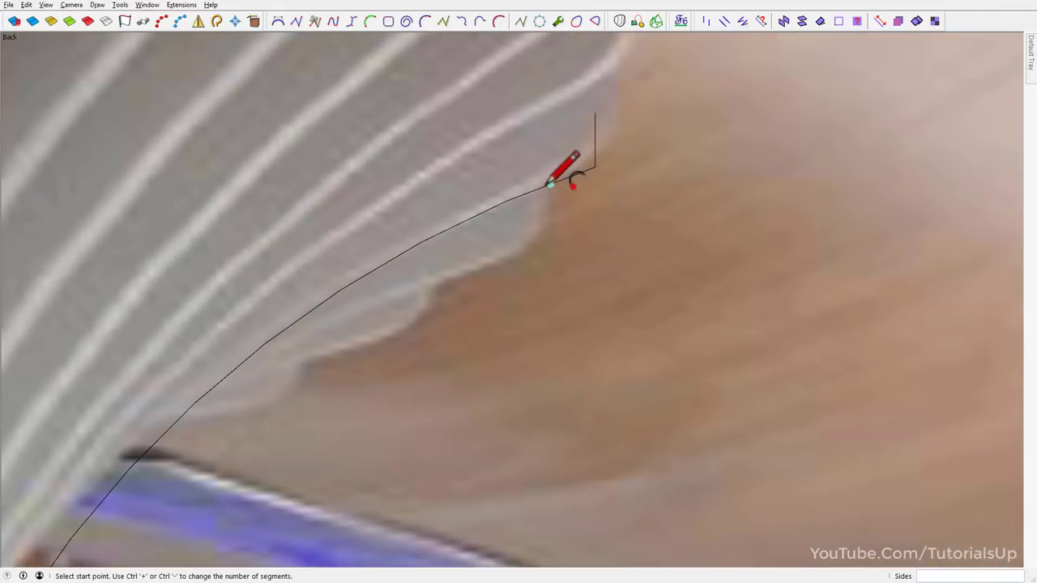
{"action": "left_click", "coordinate": [549, 184]}
{"action": "key", "text": "e"}
{"action": "scroll", "coordinate": [596, 122], "scroll_direction": "up", "scroll_amount": 2}
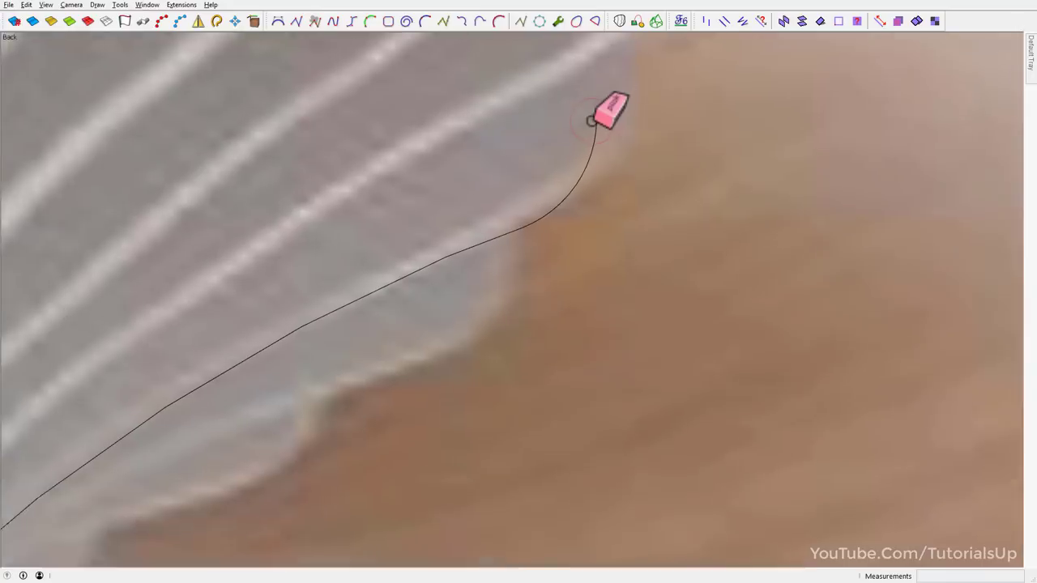
{"action": "left_click", "coordinate": [595, 143]}
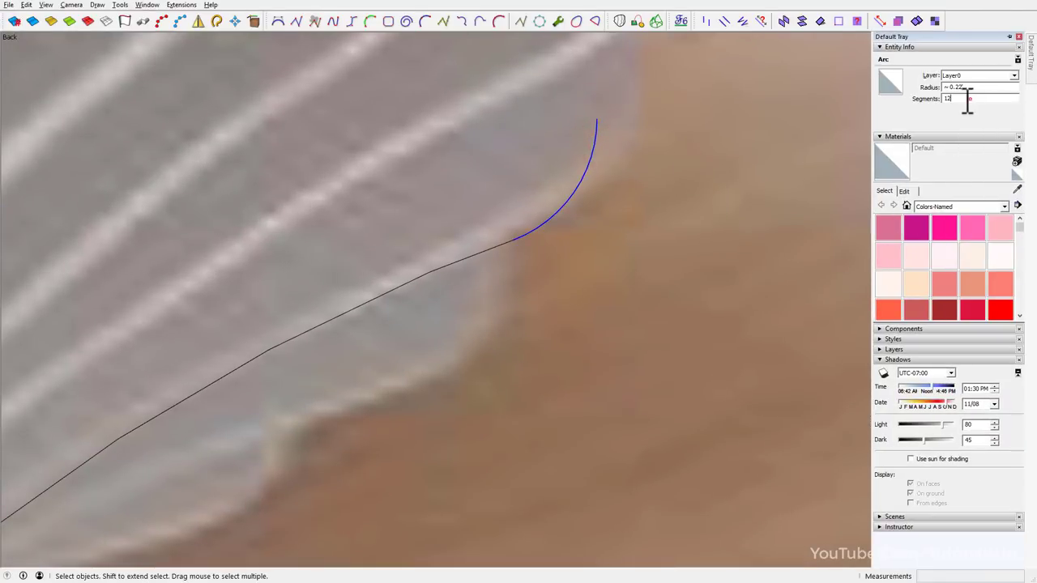
{"action": "type", "text": "48"}
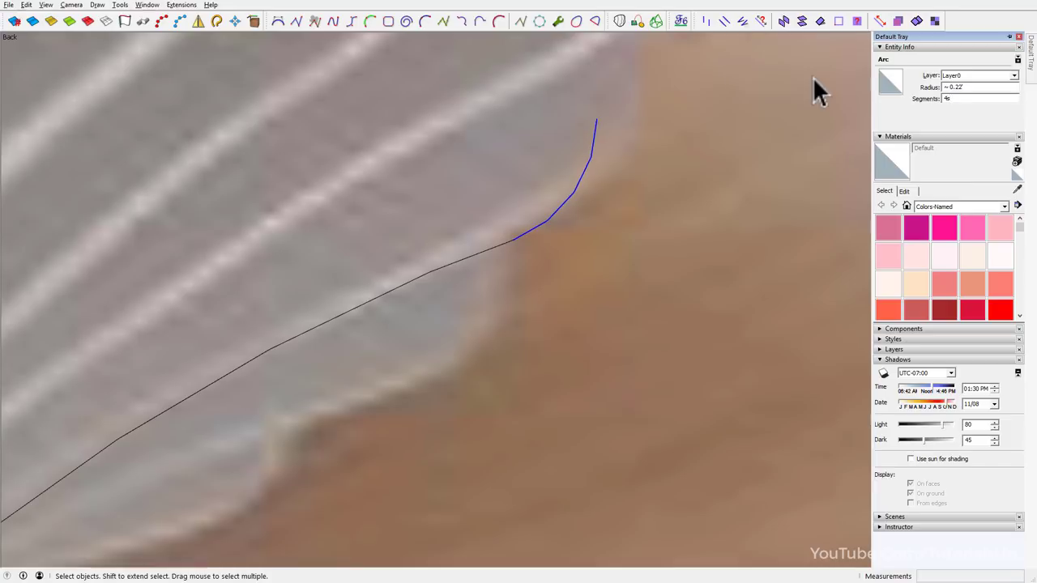
{"action": "scroll", "coordinate": [579, 230], "scroll_direction": "down", "scroll_amount": 5}
{"action": "scroll", "coordinate": [564, 188], "scroll_direction": "up", "scroll_amount": 1}
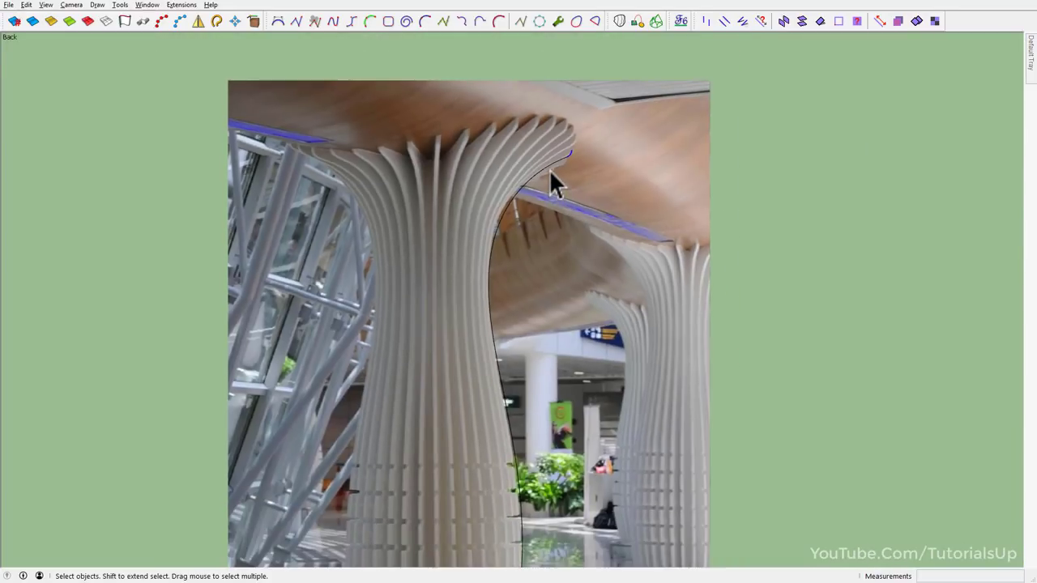
Orbit toward the column's lower section and start, then cancel, a line on the curve.
{"action": "scroll", "coordinate": [547, 167], "scroll_direction": "down", "scroll_amount": 3}
{"action": "scroll", "coordinate": [489, 428], "scroll_direction": "up", "scroll_amount": 3}
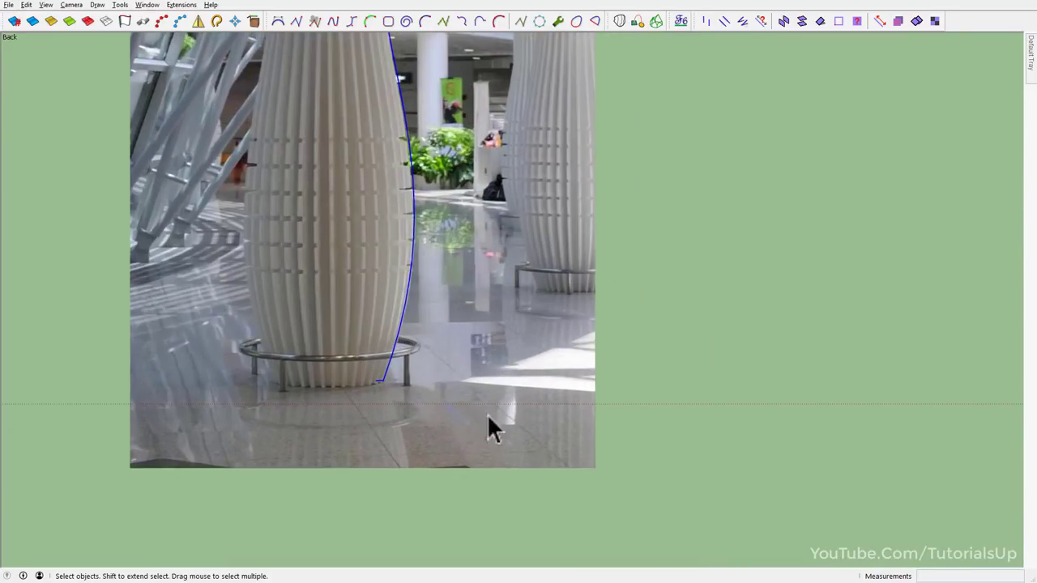
{"action": "middle_click_drag", "start_coordinate": [488, 428], "coordinate": [629, 347]}
{"action": "scroll", "coordinate": [510, 407], "scroll_direction": "down", "scroll_amount": 5}
{"action": "scroll", "coordinate": [546, 303], "scroll_direction": "up", "scroll_amount": 3}
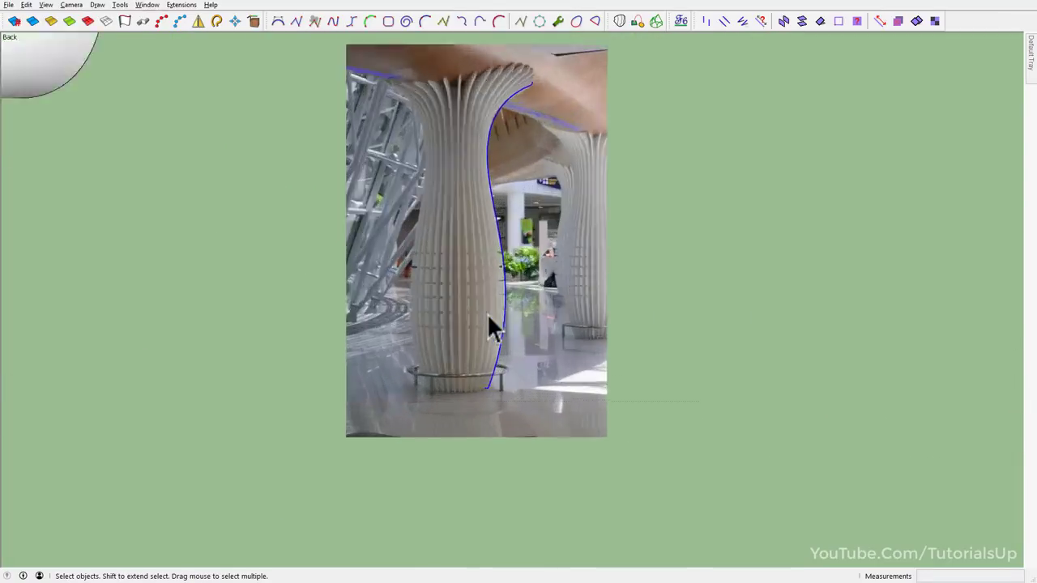
{"action": "scroll", "coordinate": [489, 324], "scroll_direction": "up", "scroll_amount": 3}
{"action": "scroll", "coordinate": [530, 191], "scroll_direction": "up", "scroll_amount": 2}
{"action": "key", "text": "l"}
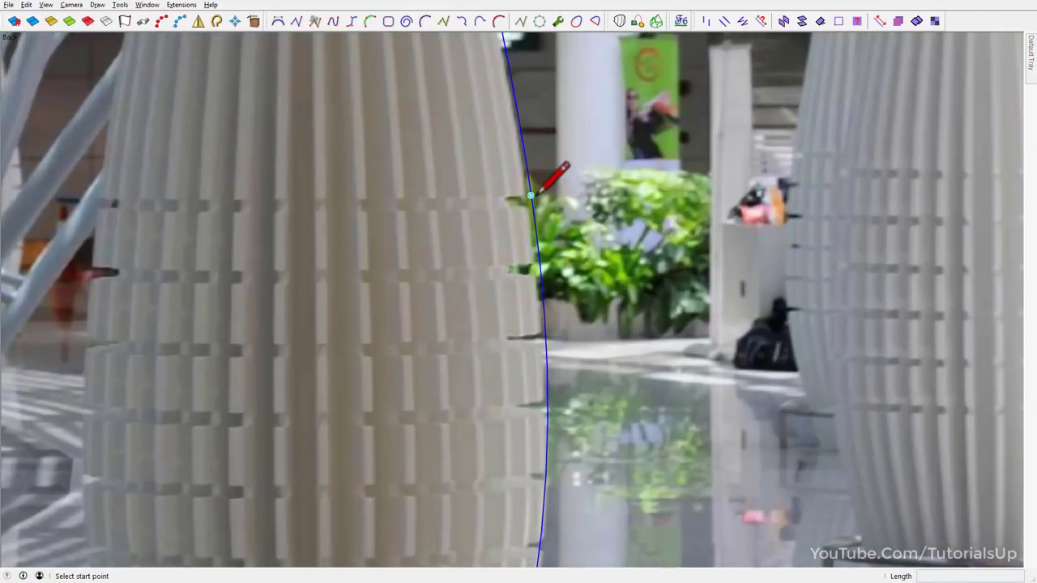
{"action": "left_click", "coordinate": [531, 196]}
{"action": "scroll", "coordinate": [601, 195], "scroll_direction": "down", "scroll_amount": 3}
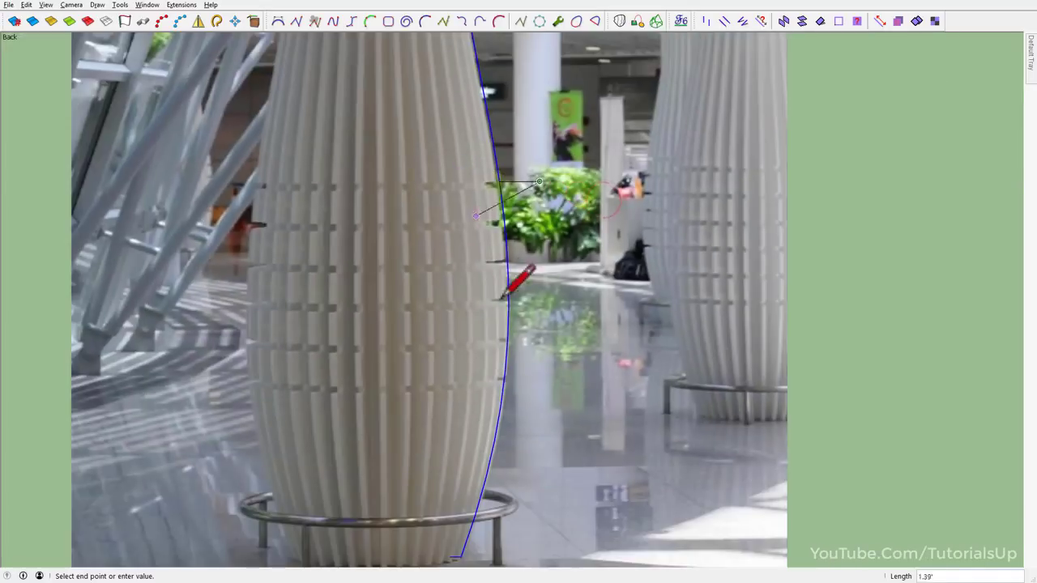
{"action": "key", "text": "Escape"}
{"action": "scroll", "coordinate": [521, 278], "scroll_direction": "up", "scroll_amount": 3}
{"action": "scroll", "coordinate": [527, 375], "scroll_direction": "up", "scroll_amount": 3}
Draw a short horizontal line from the curve out to the right near the lower section.
{"action": "left_click", "coordinate": [498, 369]}
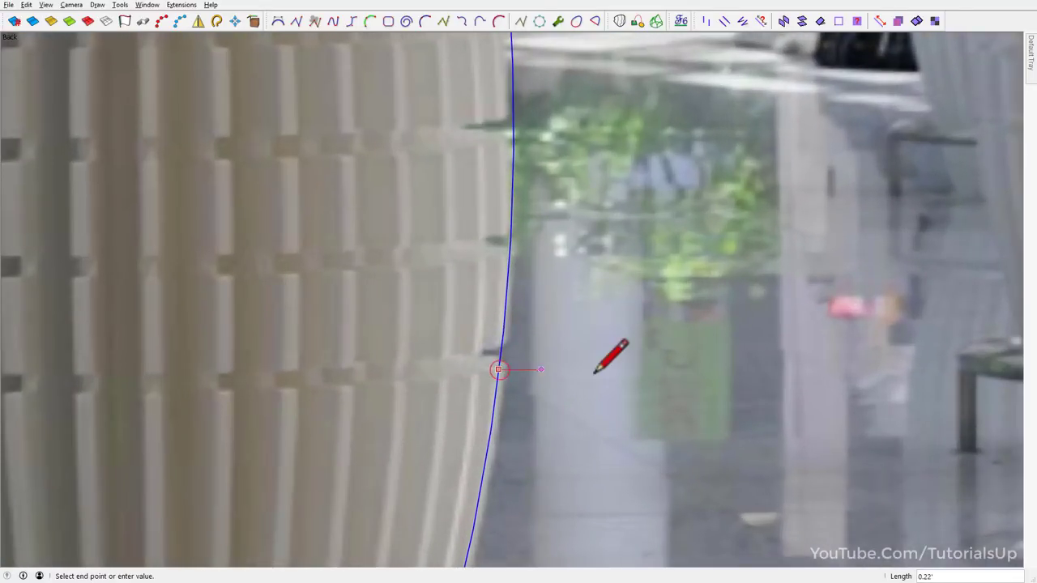
{"action": "left_click", "coordinate": [595, 371]}
{"action": "scroll", "coordinate": [515, 382], "scroll_direction": "down", "scroll_amount": 5}
{"action": "key", "text": "space"}
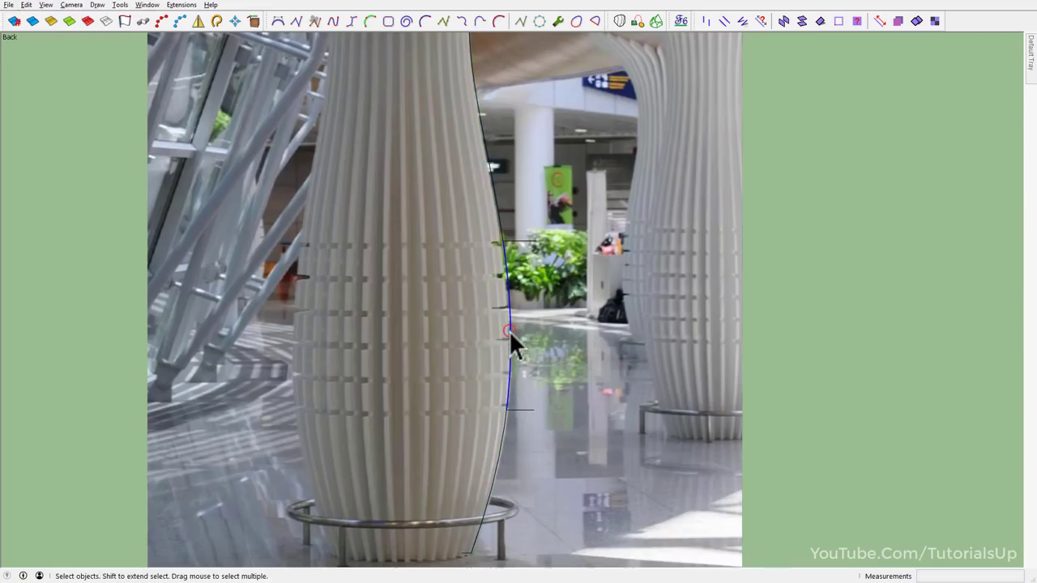
{"action": "scroll", "coordinate": [567, 306], "scroll_direction": "up", "scroll_amount": 2}
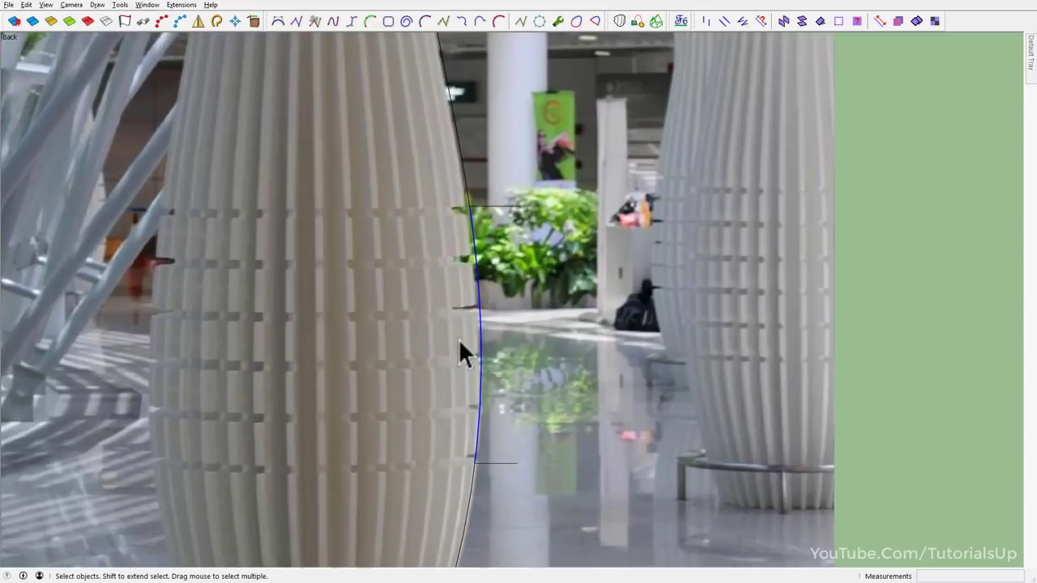
{"action": "scroll", "coordinate": [458, 338], "scroll_direction": "up", "scroll_amount": 1}
{"action": "scroll", "coordinate": [470, 419], "scroll_direction": "up", "scroll_amount": 1}
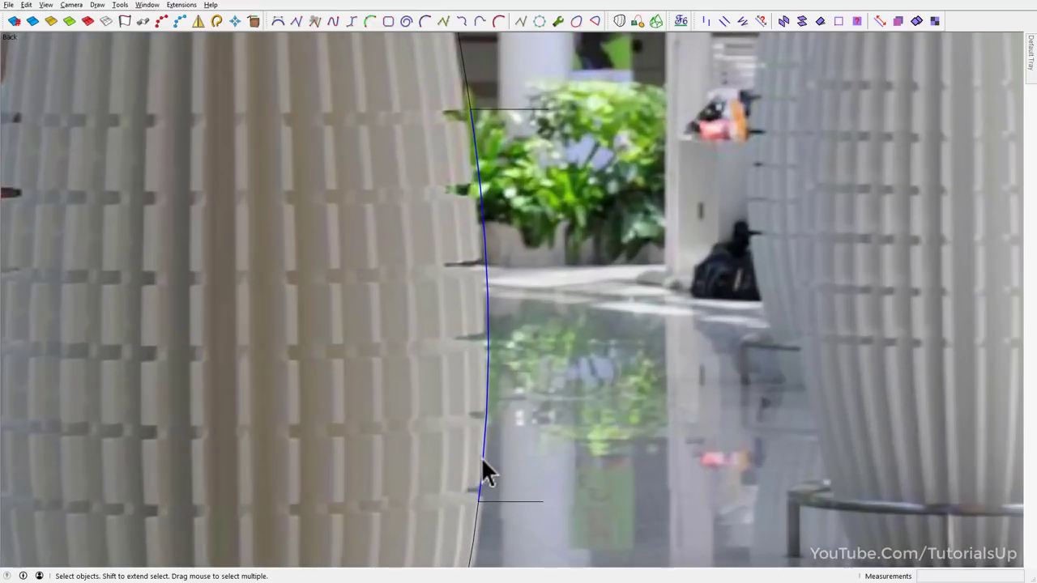
Run Fredo Tools' Divide Edges to split the lower outline stretch into 5 parts.
{"action": "left_click", "coordinate": [681, 23]}
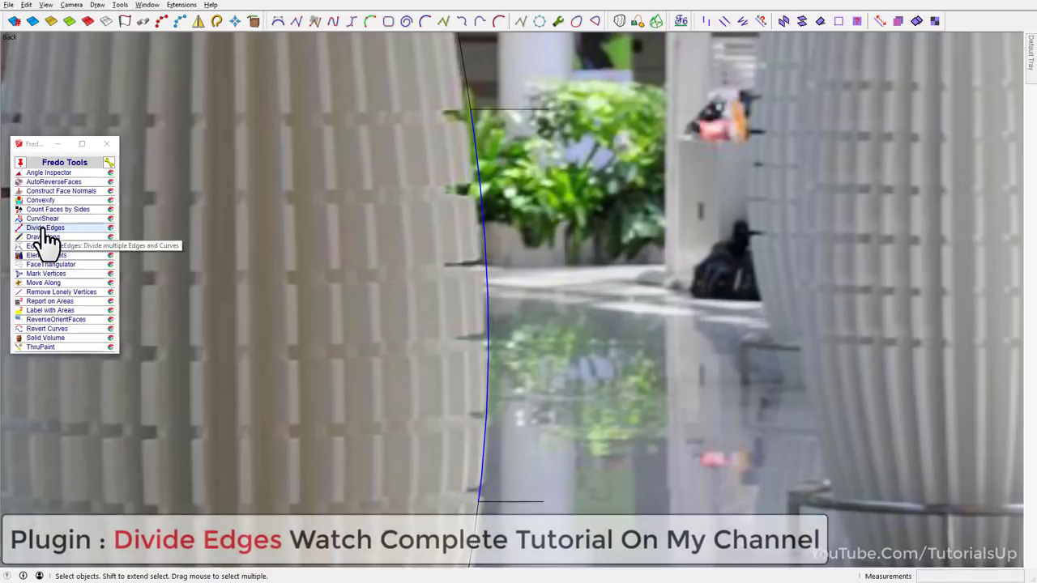
{"action": "left_click", "coordinate": [42, 229]}
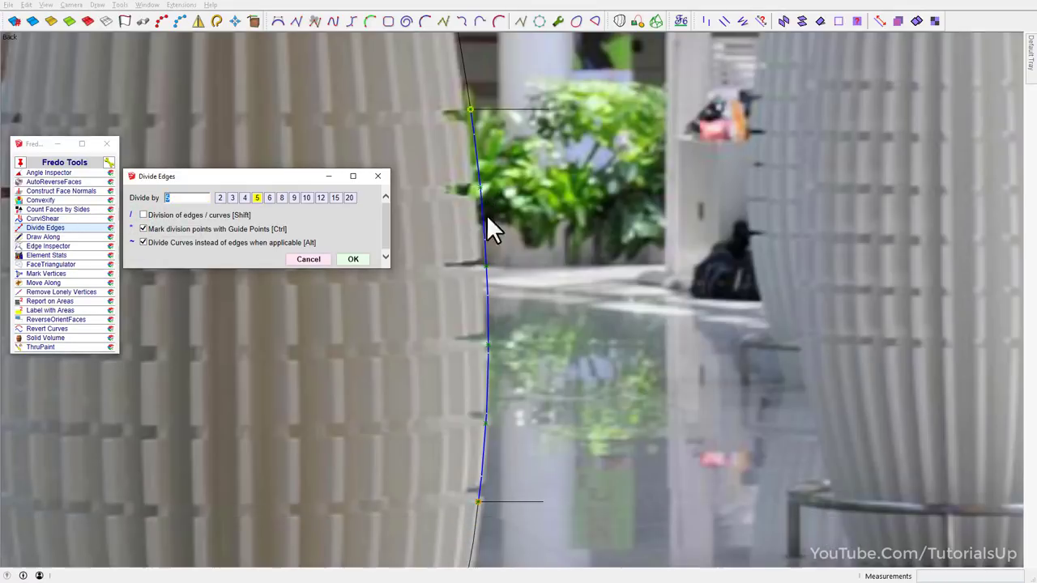
{"action": "left_click", "coordinate": [353, 255]}
{"action": "scroll", "coordinate": [513, 277], "scroll_direction": "down", "scroll_amount": 2}
{"action": "scroll", "coordinate": [513, 277], "scroll_direction": "down", "scroll_amount": 1}
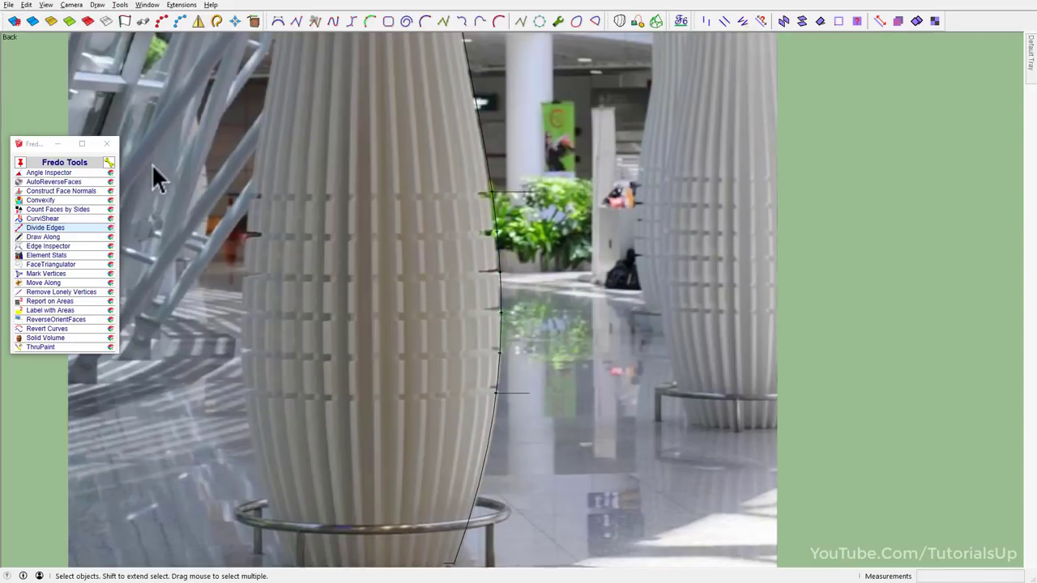
Draw a small rectangle and move it up beside the top of the column outline.
{"action": "key", "text": "r"}
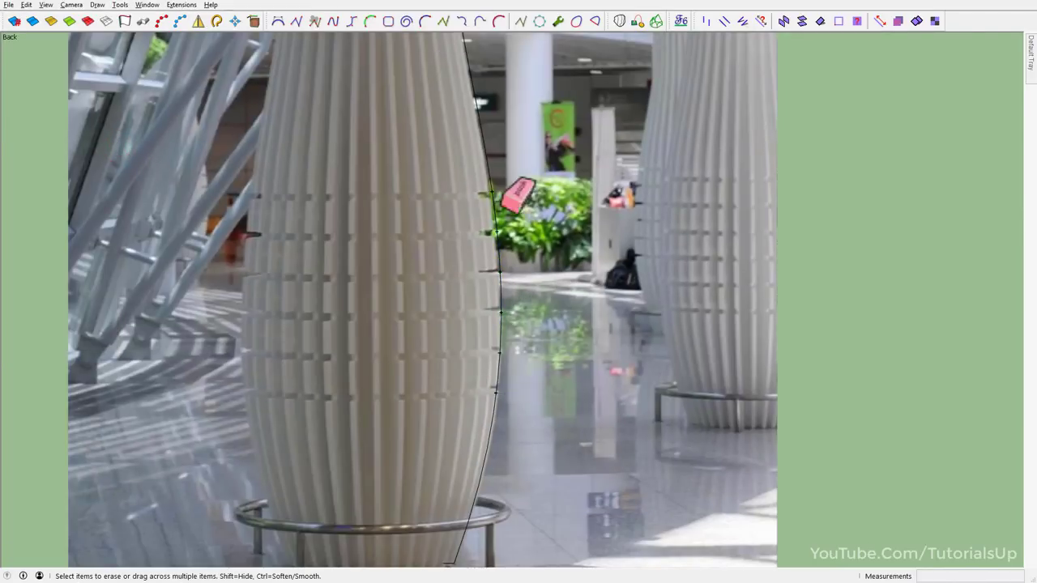
{"action": "scroll", "coordinate": [491, 180], "scroll_direction": "up", "scroll_amount": 3}
{"action": "left_click", "coordinate": [512, 186]}
{"action": "left_click", "coordinate": [638, 211]}
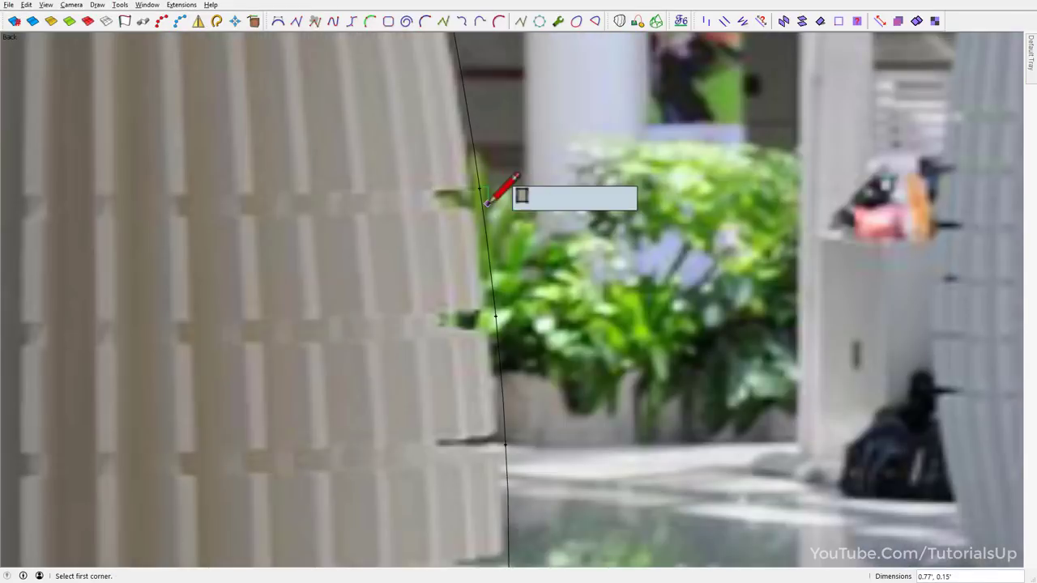
{"action": "key", "text": "l"}
{"action": "scroll", "coordinate": [490, 198], "scroll_direction": "up", "scroll_amount": 2}
{"action": "left_click", "coordinate": [456, 183]}
{"action": "scroll", "coordinate": [481, 199], "scroll_direction": "down", "scroll_amount": 3}
{"action": "key", "text": "m"}
{"action": "left_click_drag", "start_coordinate": [481, 200], "coordinate": [668, 155]}
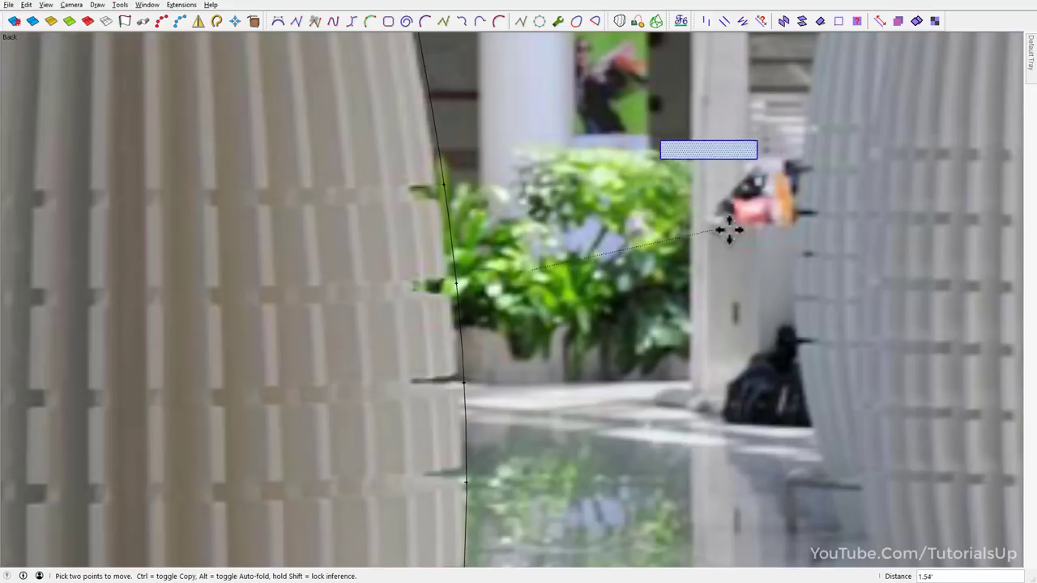
{"action": "key", "text": "l"}
{"action": "scroll", "coordinate": [664, 139], "scroll_direction": "up", "scroll_amount": 2}
{"action": "left_click", "coordinate": [644, 140]}
Ctrl-copy the rectangle onto each division point along the column outline.
{"action": "key", "text": "space"}
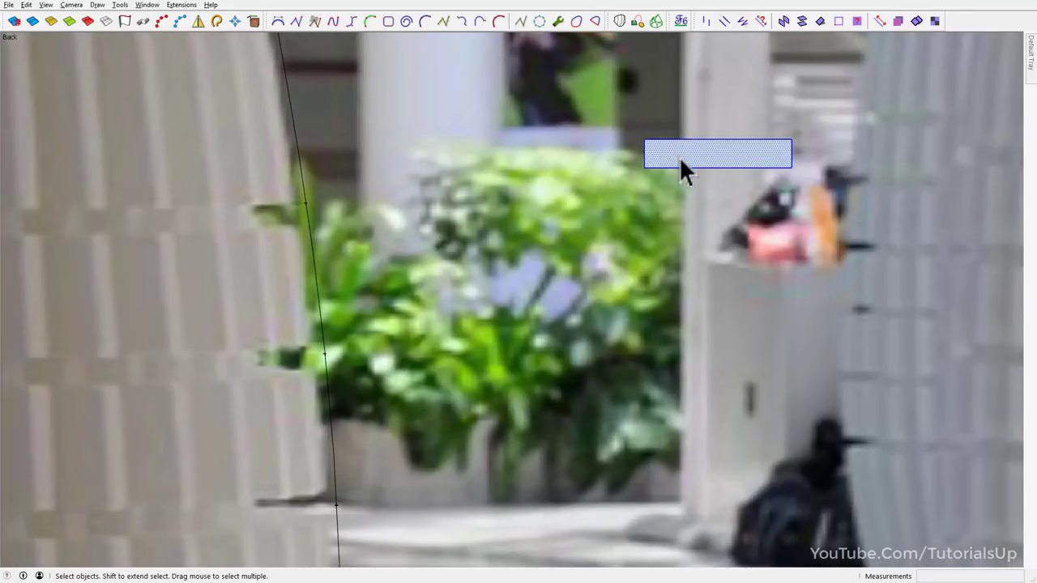
{"action": "key", "text": "m"}
{"action": "left_click", "coordinate": [689, 139]}
{"action": "key", "text": "ctrl"}
{"action": "left_click", "coordinate": [290, 206]}
{"action": "scroll", "coordinate": [469, 148], "scroll_direction": "down", "scroll_amount": 2}
{"action": "key", "text": "space"}
{"action": "left_click", "coordinate": [621, 157]}
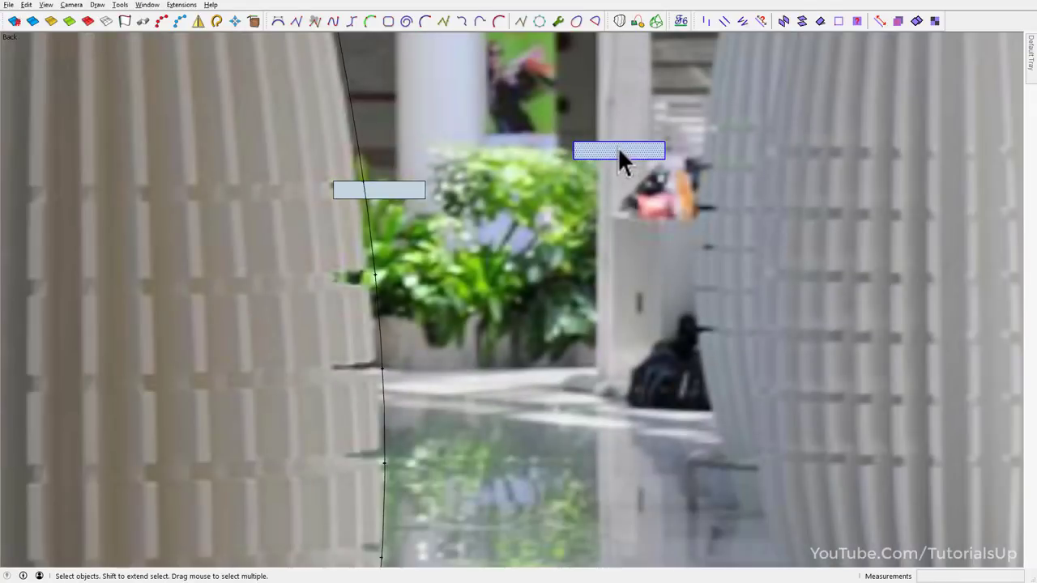
{"action": "key", "text": "m"}
{"action": "left_click_drag", "start_coordinate": [621, 157], "coordinate": [392, 288], "text": "ctrl"}
{"action": "key", "text": "space"}
{"action": "left_click", "coordinate": [615, 157]}
{"action": "key", "text": "m"}
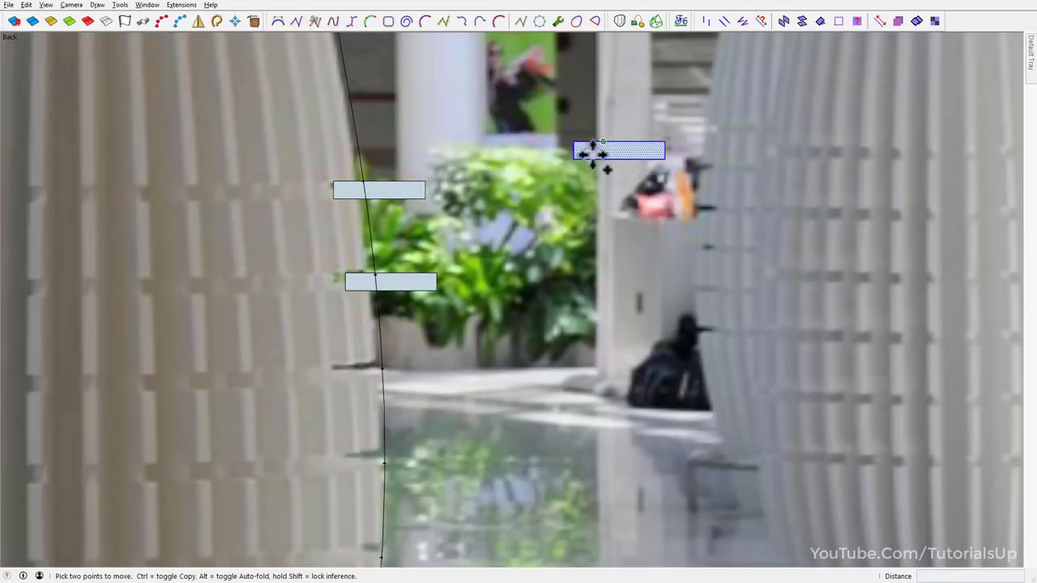
{"action": "left_click_drag", "start_coordinate": [592, 153], "coordinate": [373, 381], "text": "ctrl"}
{"action": "key", "text": "space"}
{"action": "key", "text": "m"}
{"action": "left_click", "coordinate": [618, 143], "text": "ctrl"}
{"action": "scroll", "coordinate": [509, 359], "scroll_direction": "down", "scroll_amount": 2}
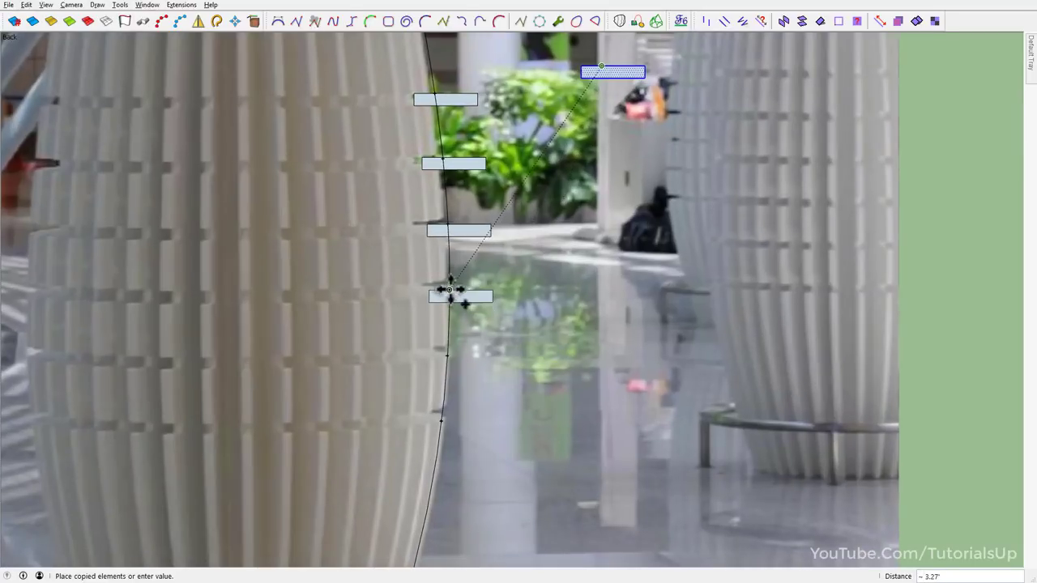
{"action": "left_click", "coordinate": [453, 296]}
{"action": "key", "text": "space"}
{"action": "key", "text": "m"}
{"action": "left_click", "coordinate": [601, 67], "text": "ctrl"}
{"action": "left_click", "coordinate": [449, 355]}
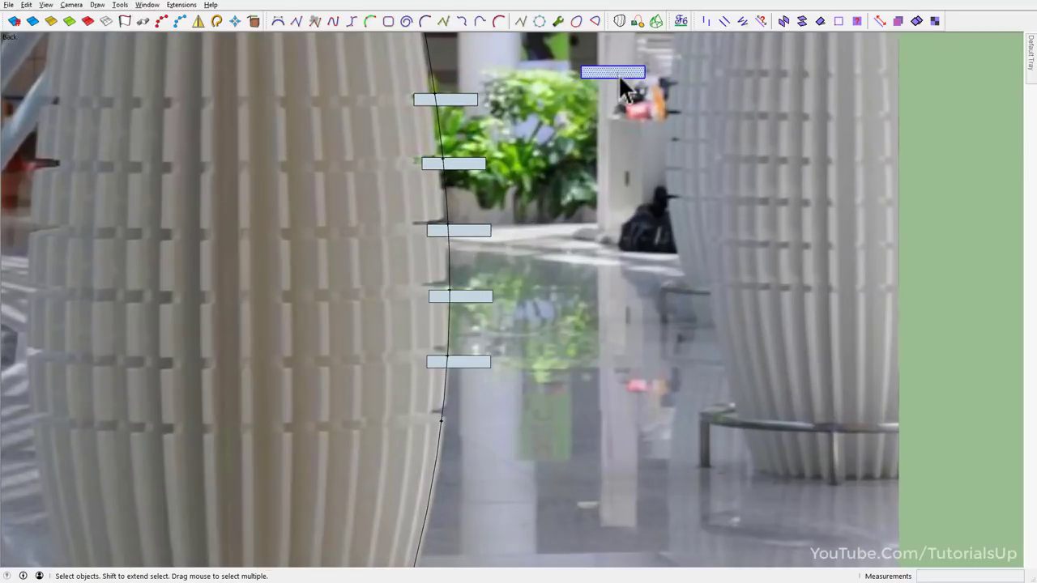
{"action": "key", "text": "m"}
{"action": "left_click", "coordinate": [596, 64], "text": "ctrl"}
{"action": "left_click", "coordinate": [486, 283]}
Erase the right-hand parts of the five rectangles, leaving notches in the profile.
{"action": "scroll", "coordinate": [498, 392], "scroll_direction": "down", "scroll_amount": 2}
{"action": "key", "text": "e"}
{"action": "scroll", "coordinate": [479, 162], "scroll_direction": "up", "scroll_amount": 2}
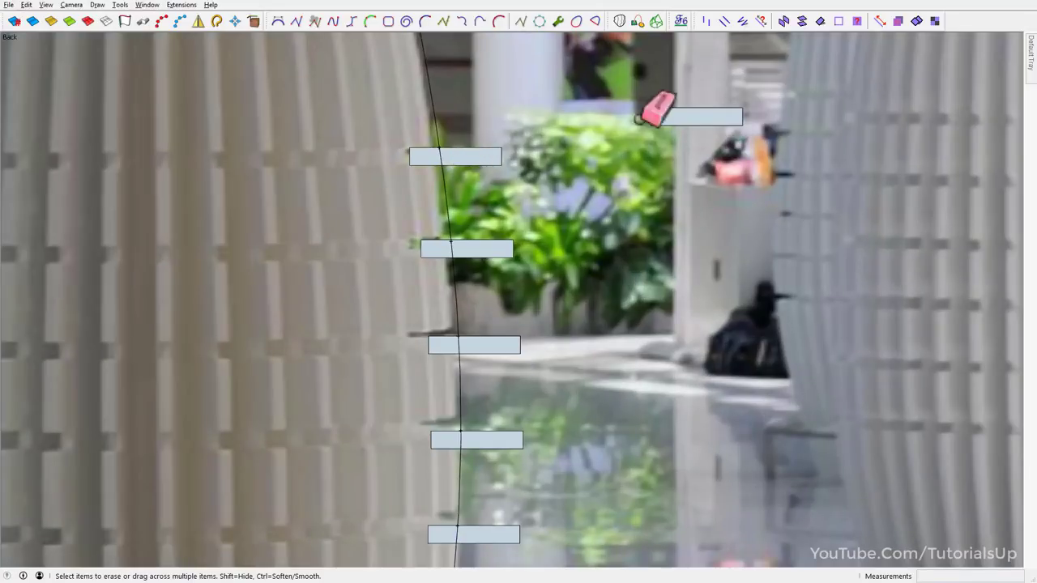
{"action": "left_click", "coordinate": [500, 164]}
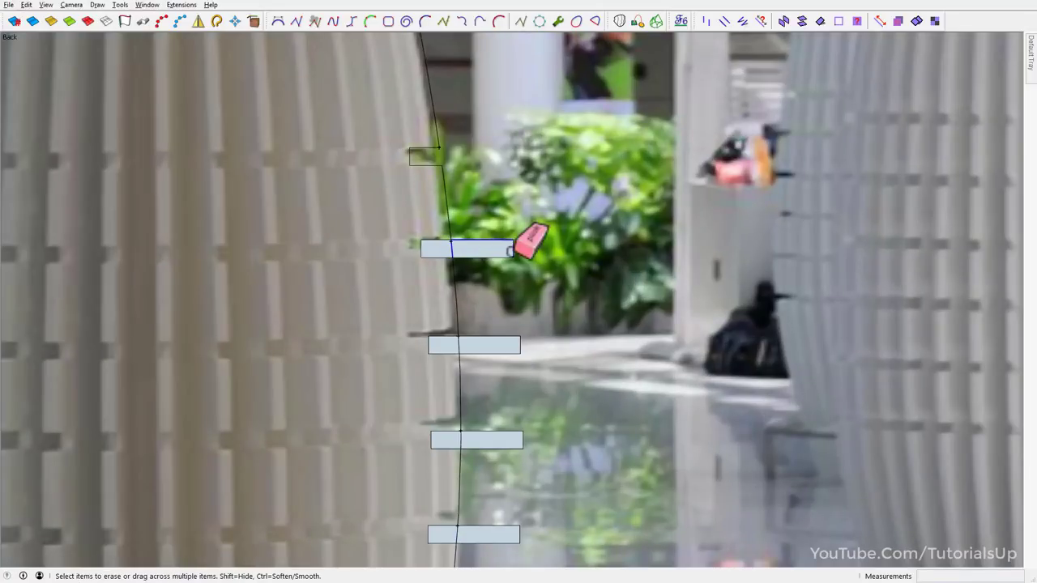
{"action": "left_click", "coordinate": [514, 248]}
{"action": "middle_click_drag", "start_coordinate": [520, 347], "coordinate": [432, 444]}
{"action": "scroll", "coordinate": [433, 446], "scroll_direction": "up", "scroll_amount": 2}
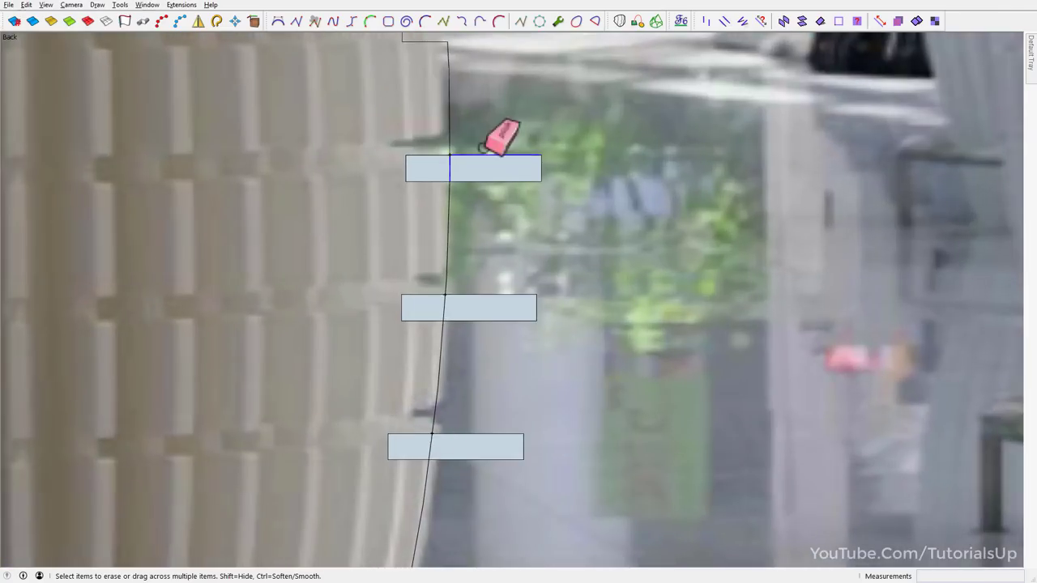
{"action": "left_click", "coordinate": [506, 168]}
{"action": "left_click", "coordinate": [522, 308]}
{"action": "left_click", "coordinate": [474, 440]}
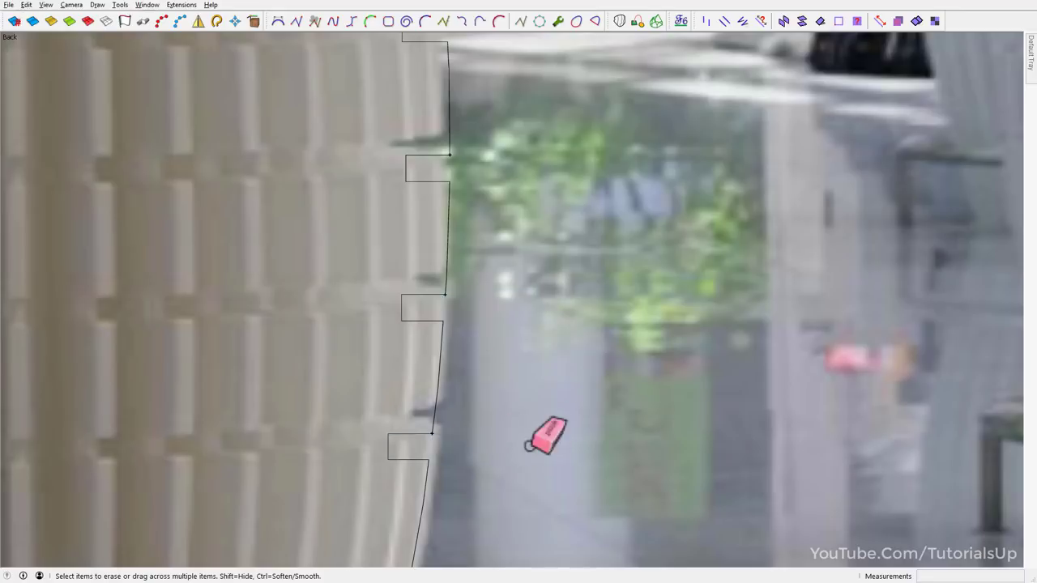
{"action": "key", "text": "space"}
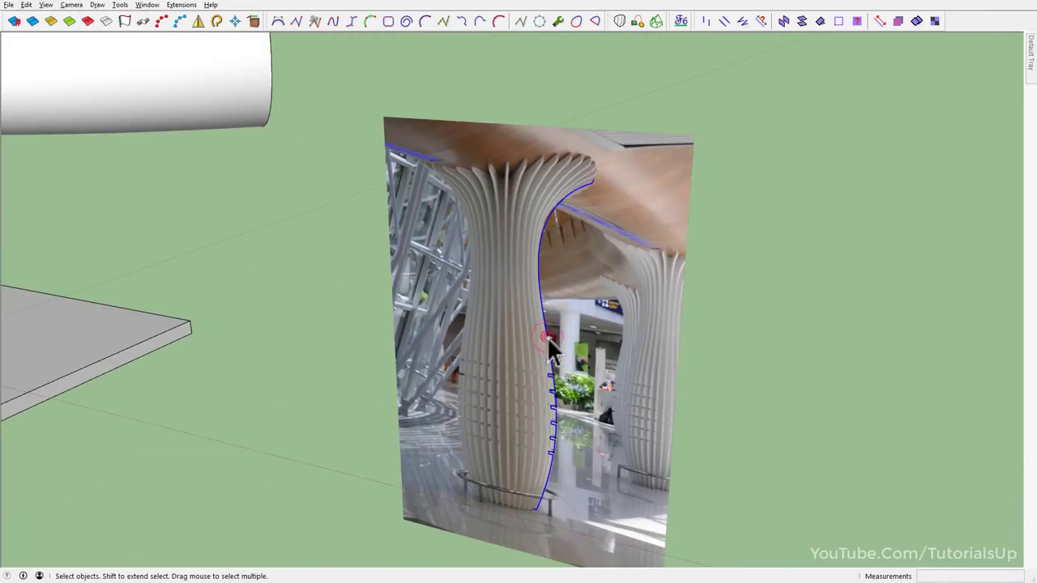
Delete all guides and draw a line closing the top of the column profile.
{"action": "middle_click_drag", "start_coordinate": [546, 337], "coordinate": [648, 344]}
{"action": "left_click", "coordinate": [26, 4]}
{"action": "left_click", "coordinate": [94, 104]}
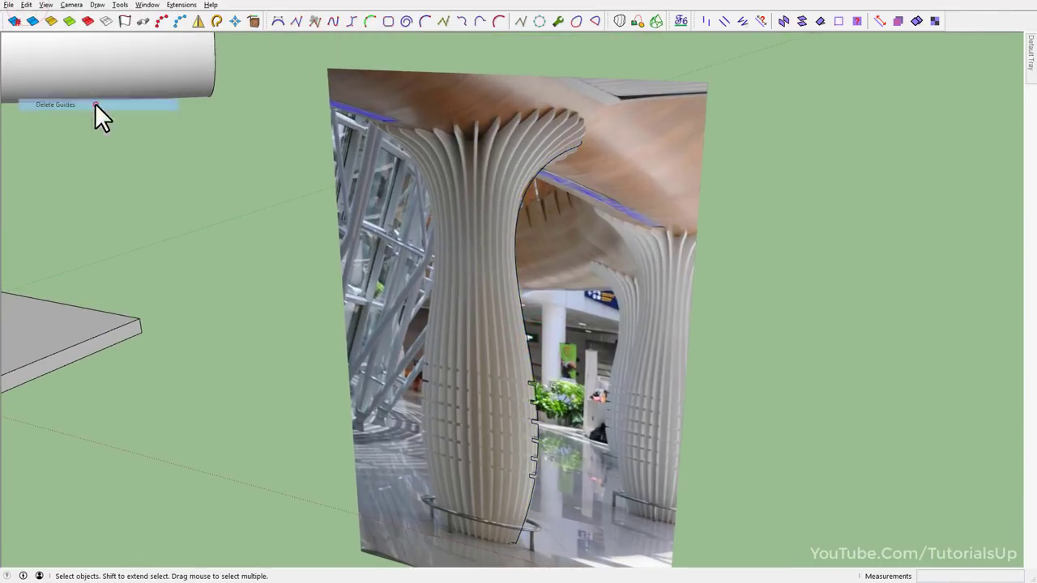
{"action": "key", "text": "l"}
{"action": "scroll", "coordinate": [539, 527], "scroll_direction": "up", "scroll_amount": 3}
{"action": "left_click", "coordinate": [504, 424]}
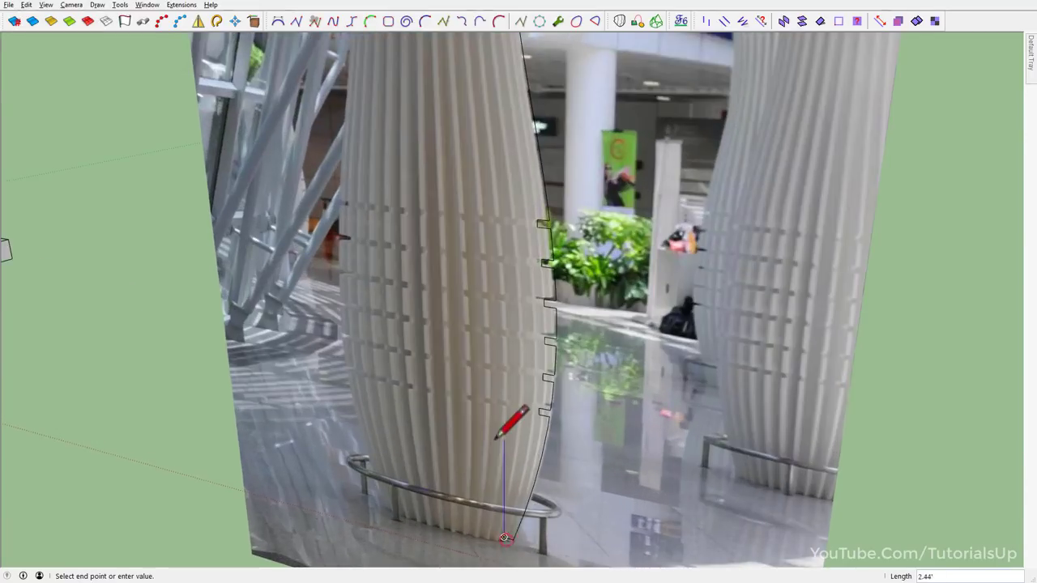
{"action": "scroll", "coordinate": [505, 423], "scroll_direction": "down", "scroll_amount": 5}
{"action": "scroll", "coordinate": [681, 373], "scroll_direction": "up", "scroll_amount": 6}
{"action": "left_click", "coordinate": [694, 364]}
{"action": "scroll", "coordinate": [463, 173], "scroll_direction": "down", "scroll_amount": 5}
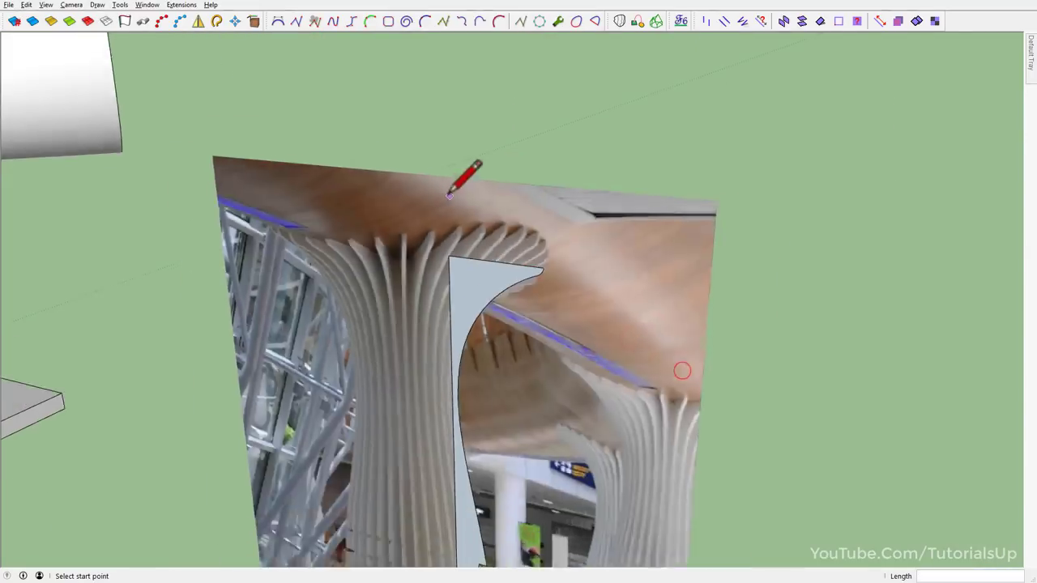
Push/Pull the profile face 0.15' thick and group it.
{"action": "middle_click_drag", "start_coordinate": [463, 174], "coordinate": [567, 313]}
{"action": "scroll", "coordinate": [537, 336], "scroll_direction": "up", "scroll_amount": 5}
{"action": "key", "text": "p"}
{"action": "left_click", "coordinate": [537, 337]}
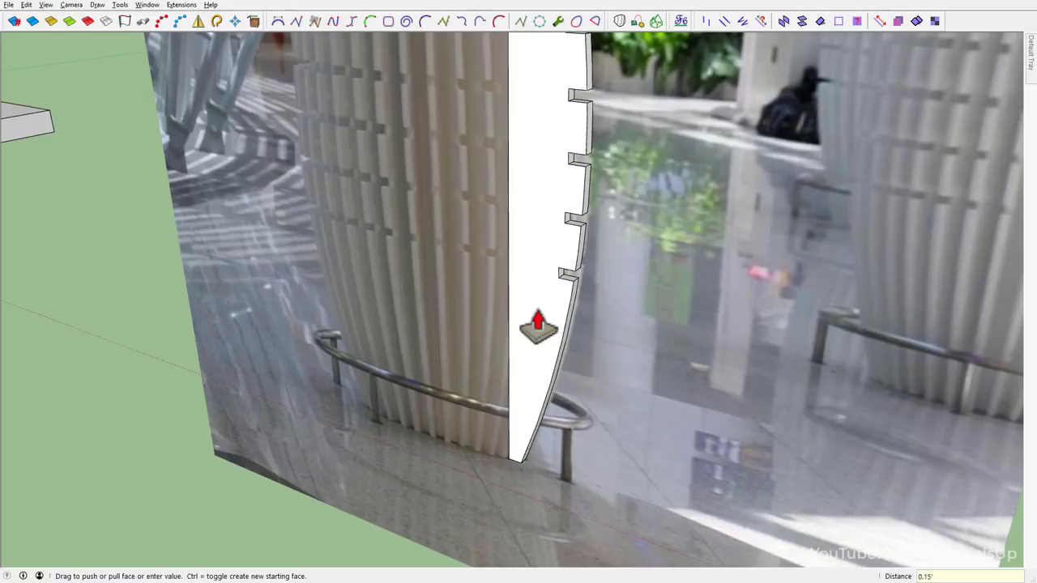
{"action": "key", "text": "space"}
{"action": "right_click", "coordinate": [543, 320]}
Draw a base line from the profile's bottom corner out beside the ring leg.
{"action": "key", "text": "Escape"}
{"action": "scroll", "coordinate": [465, 448], "scroll_direction": "up", "scroll_amount": 3}
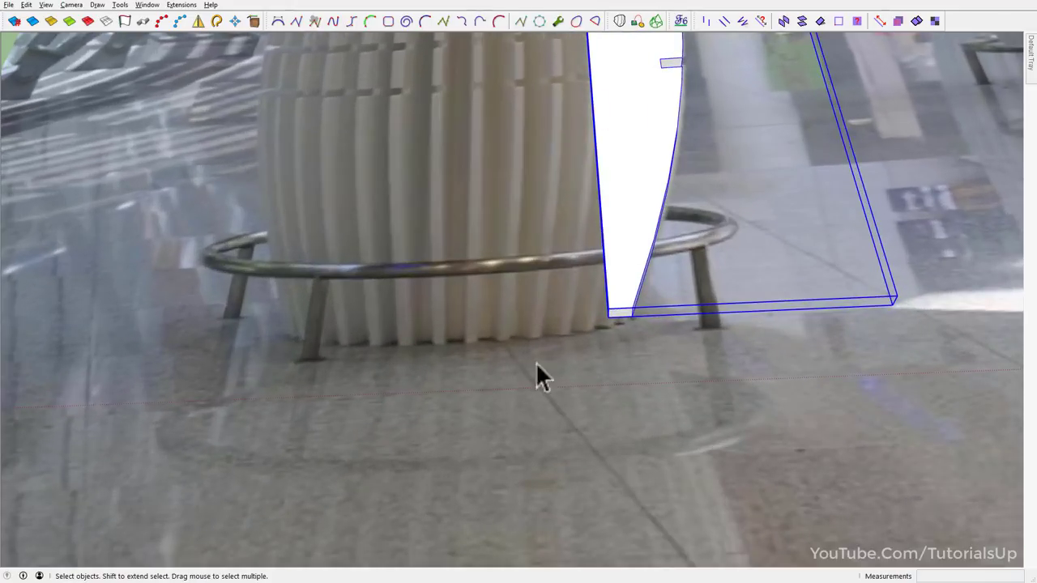
{"action": "key", "text": "l"}
{"action": "left_click", "coordinate": [631, 316]}
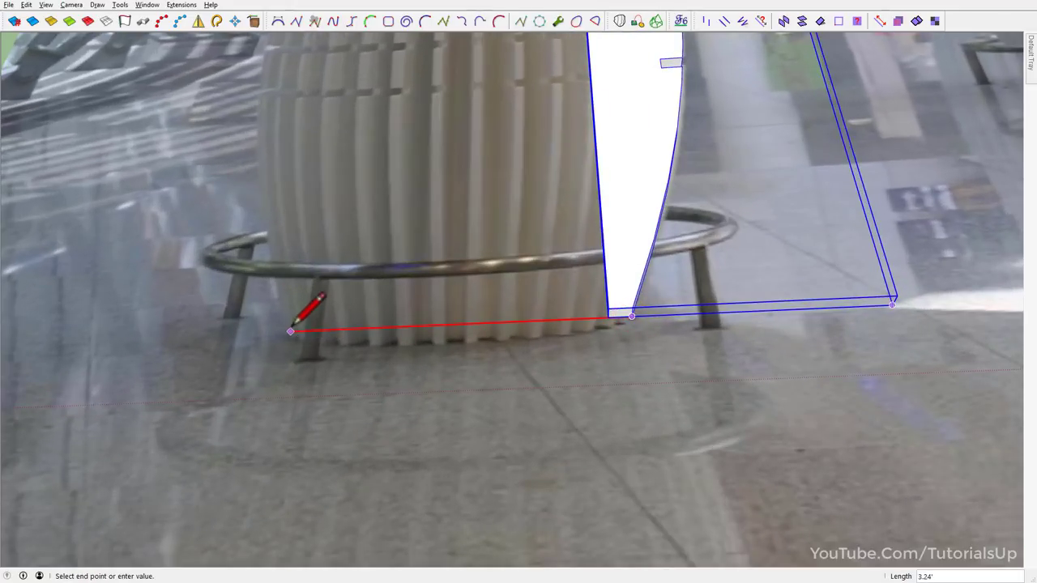
{"action": "left_click", "coordinate": [290, 332]}
{"action": "key", "text": "space"}
{"action": "scroll", "coordinate": [524, 348], "scroll_direction": "down", "scroll_amount": 5}
Move the profile slab 5' away, beside the reference photo.
{"action": "middle_click_drag", "start_coordinate": [523, 348], "coordinate": [509, 381]}
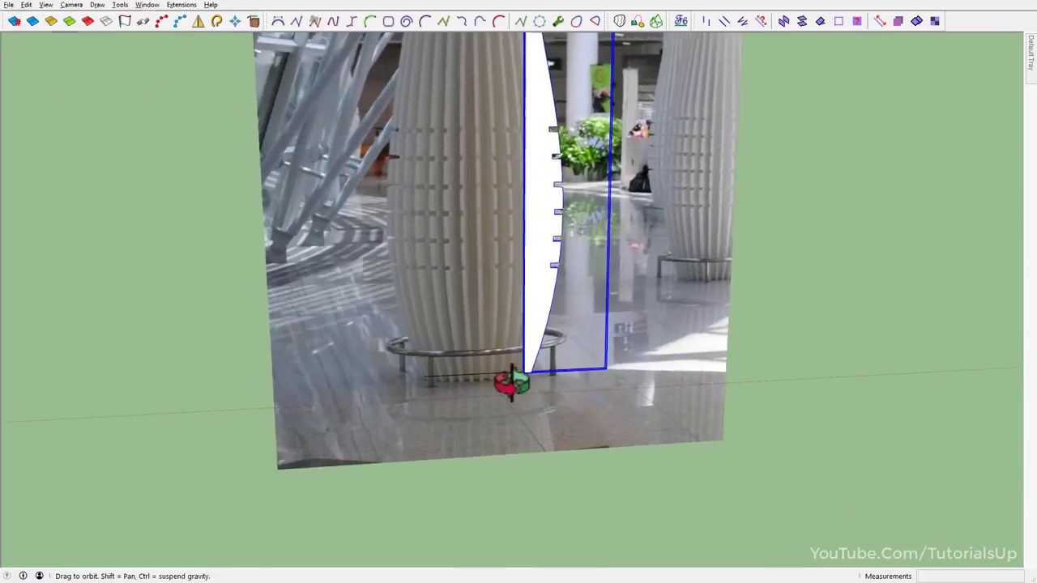
{"action": "scroll", "coordinate": [542, 405], "scroll_direction": "up", "scroll_amount": 5}
{"action": "scroll", "coordinate": [559, 362], "scroll_direction": "down", "scroll_amount": 3}
{"action": "scroll", "coordinate": [705, 393], "scroll_direction": "down", "scroll_amount": 5}
{"action": "key", "text": "m"}
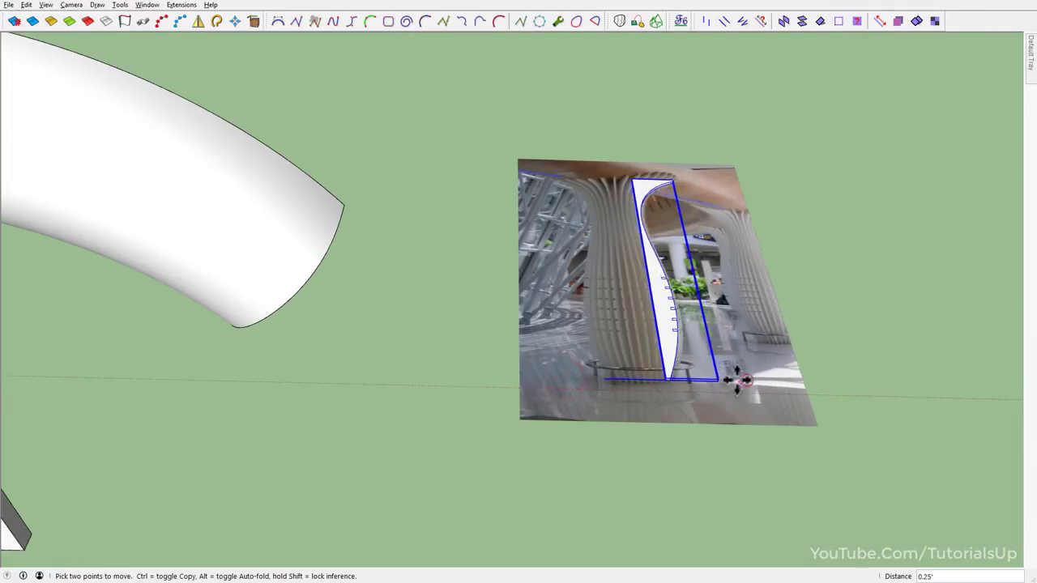
{"action": "left_click", "coordinate": [734, 372]}
{"action": "left_click", "coordinate": [448, 421]}
Adjust the positions of the reference photo and the profile slab.
{"action": "key", "text": "m"}
{"action": "left_click", "coordinate": [586, 343]}
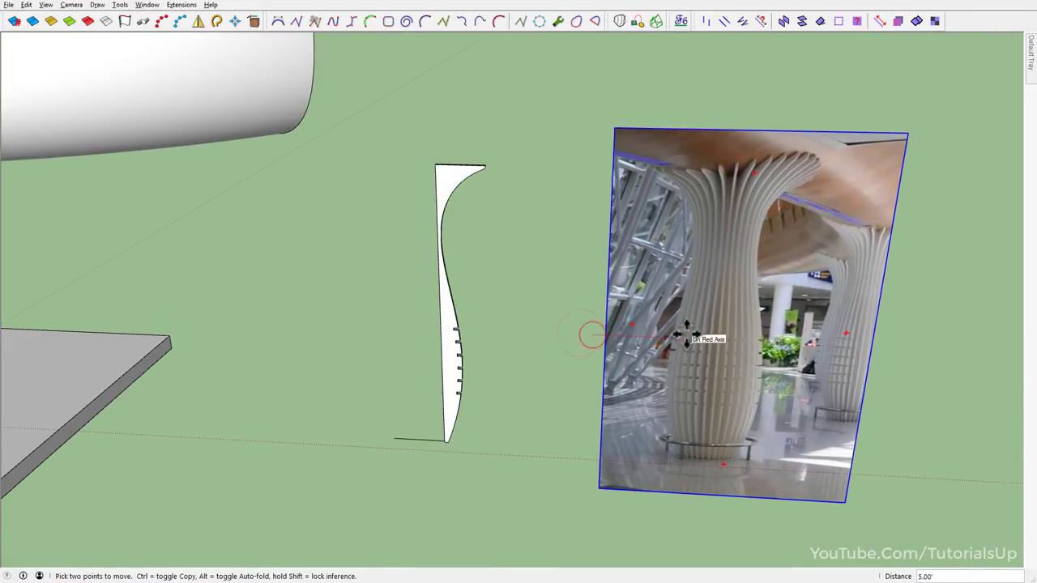
{"action": "scroll", "coordinate": [685, 335], "scroll_direction": "up", "scroll_amount": 5}
{"action": "mouse_move", "coordinate": [685, 335]}
{"action": "middle_mouse_down", "text": "shift"}
{"action": "mouse_move", "coordinate": [549, 417]}
{"action": "mouse_move", "coordinate": [572, 439]}
{"action": "mouse_move", "coordinate": [560, 434]}
{"action": "mouse_move", "coordinate": [553, 463]}
{"action": "mouse_move", "coordinate": [546, 371]}
{"action": "middle_mouse_up", "text": "shift"}
{"action": "scroll", "coordinate": [560, 434], "scroll_direction": "up", "scroll_amount": 3}
{"action": "key", "text": "m"}
{"action": "left_click", "coordinate": [547, 457]}
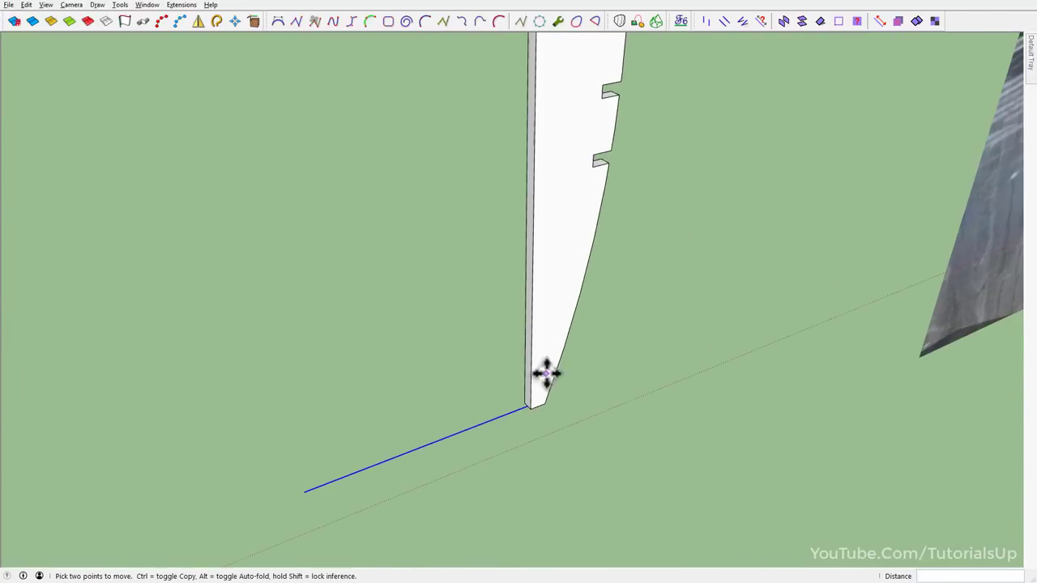
Draw a circle centred on the base line, reaching the profile's corner.
{"action": "key", "text": "c"}
{"action": "left_click", "coordinate": [426, 445]}
{"action": "scroll", "coordinate": [525, 408], "scroll_direction": "up", "scroll_amount": 3}
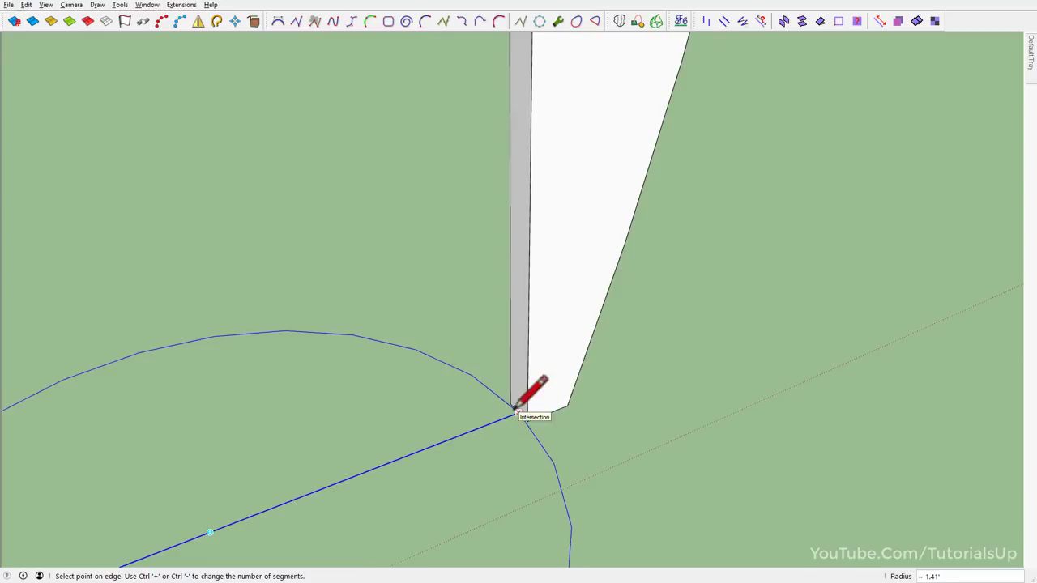
{"action": "mouse_move", "coordinate": [518, 412]}
{"action": "middle_mouse_down"}
{"action": "mouse_move", "coordinate": [551, 203]}
{"action": "mouse_move", "coordinate": [526, 273]}
{"action": "middle_mouse_up"}
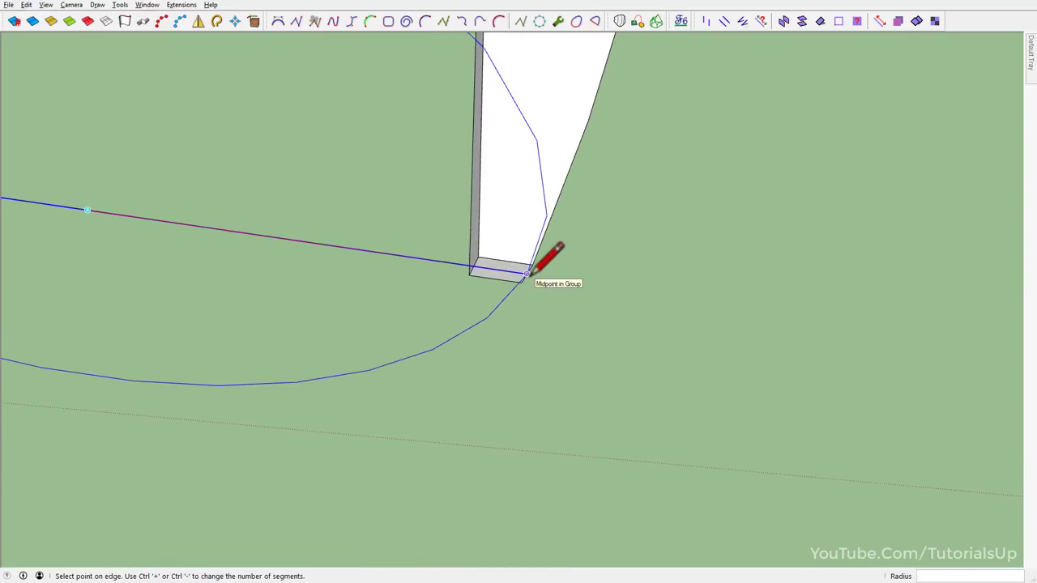
{"action": "left_click", "coordinate": [526, 273]}
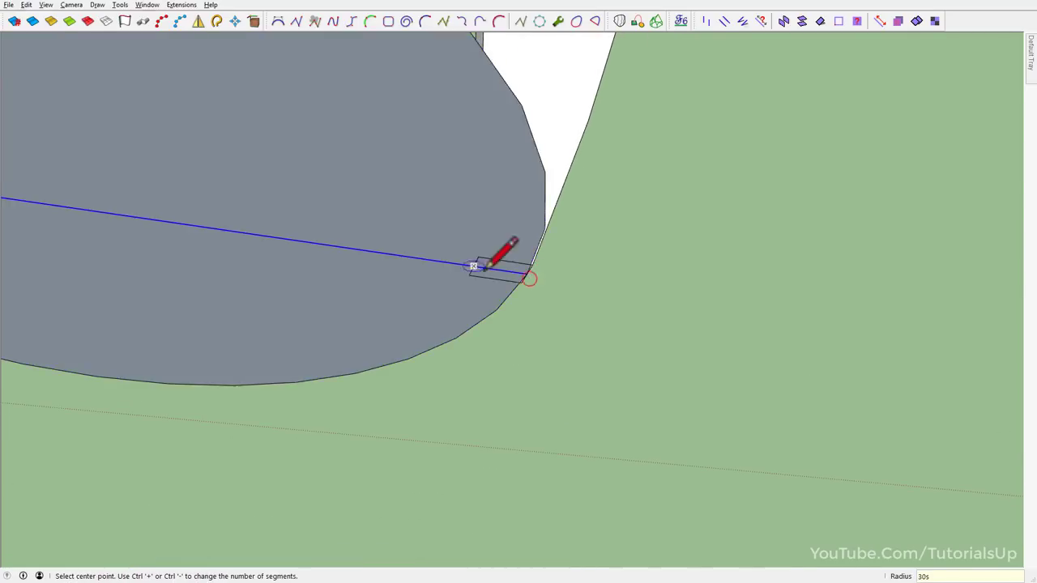
{"action": "mouse_move", "coordinate": [486, 268]}
{"action": "middle_mouse_down"}
{"action": "mouse_move", "coordinate": [421, 267]}
{"action": "mouse_move", "coordinate": [481, 238]}
{"action": "middle_mouse_up"}
Draw a line from the profile corner and select the circle face with its edge.
{"action": "key", "text": "e"}
{"action": "key", "text": "space"}
{"action": "left_click", "coordinate": [481, 238]}
{"action": "key", "text": "m"}
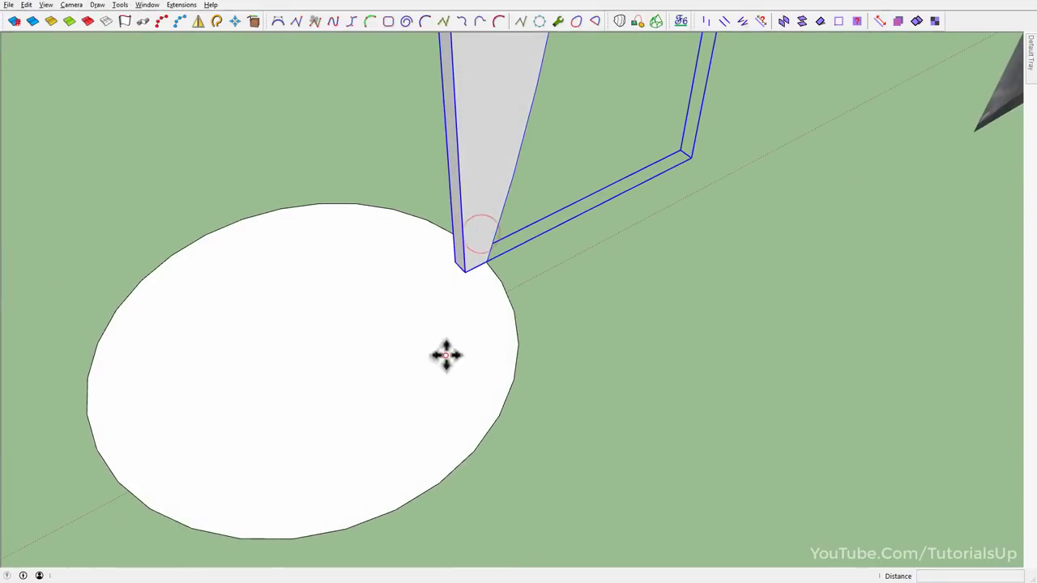
{"action": "mouse_move", "coordinate": [479, 340]}
{"action": "middle_mouse_down", "text": "shift"}
{"action": "mouse_move", "coordinate": [608, 328]}
{"action": "mouse_move", "coordinate": [592, 331]}
{"action": "middle_mouse_up", "text": "shift"}
{"action": "key", "text": "l"}
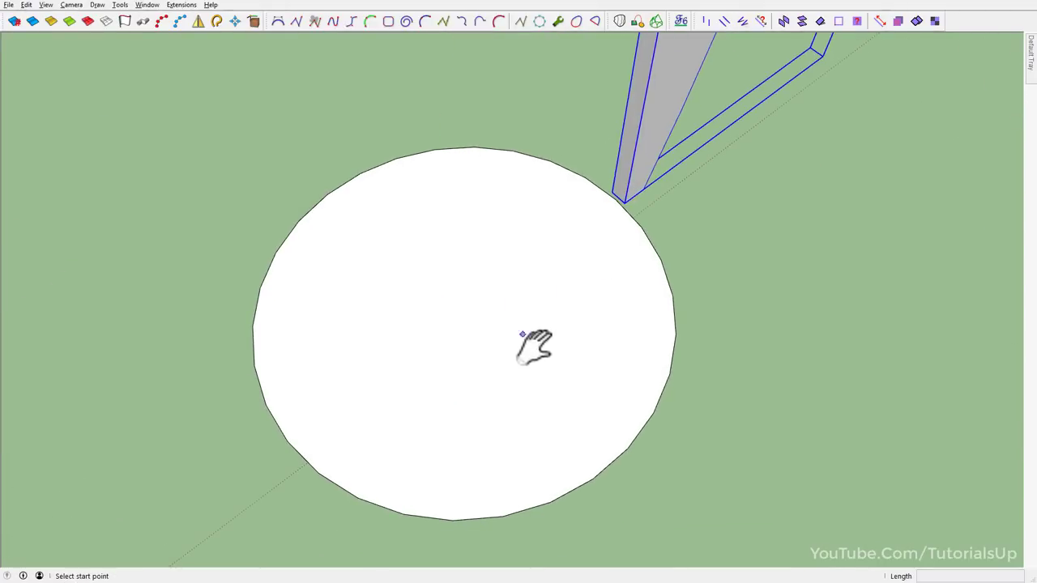
{"action": "left_click", "coordinate": [616, 198]}
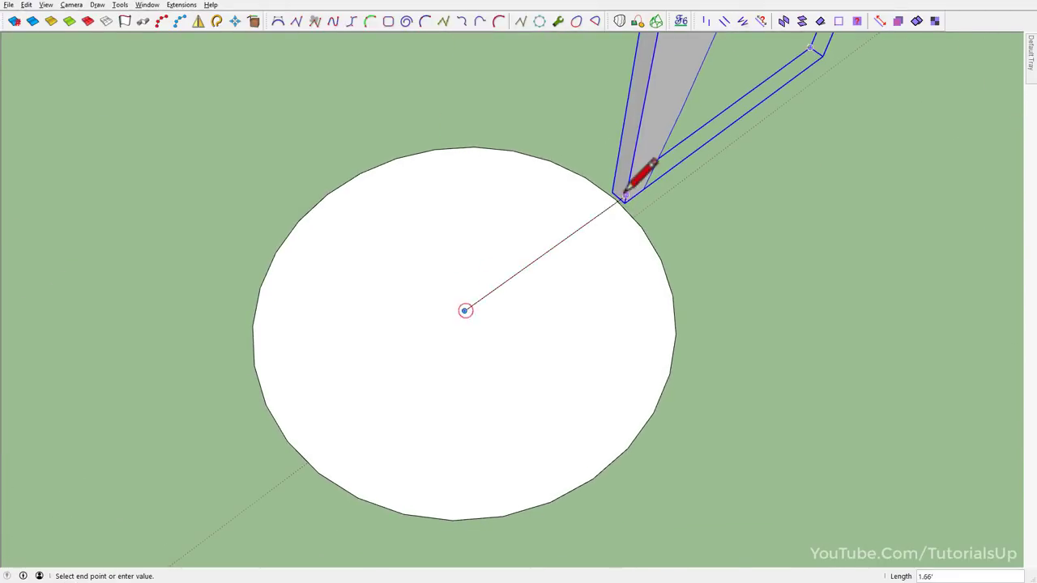
{"action": "scroll", "coordinate": [620, 194], "scroll_direction": "up", "scroll_amount": 4}
{"action": "scroll", "coordinate": [576, 304], "scroll_direction": "down", "scroll_amount": 3}
{"action": "key", "text": "space"}
{"action": "double_click", "coordinate": [574, 302]}
Rotate the profile slab about the circle's centre.
{"action": "key", "text": "q"}
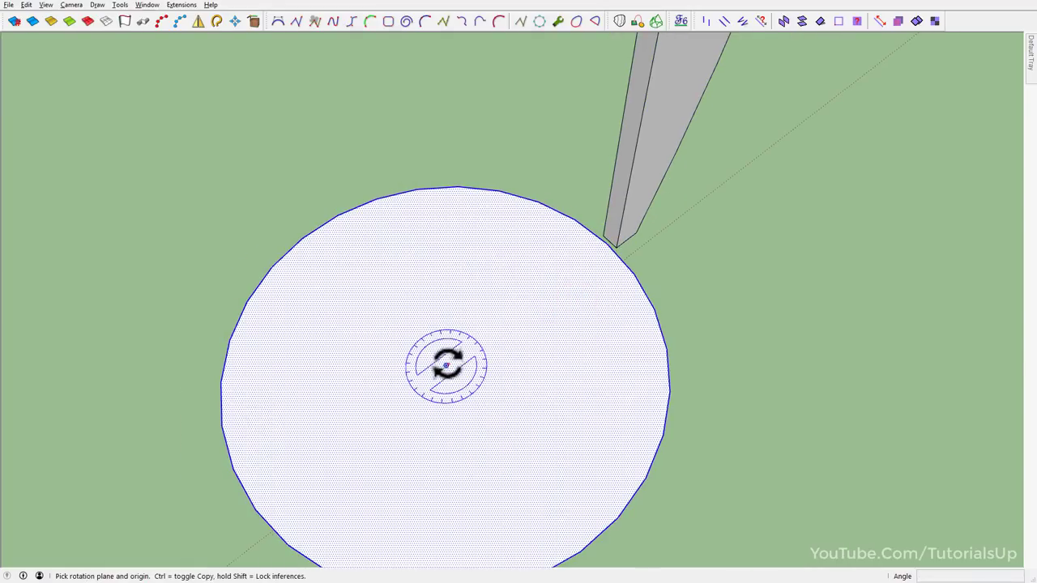
{"action": "left_click", "coordinate": [447, 363]}
{"action": "scroll", "coordinate": [616, 243], "scroll_direction": "up", "scroll_amount": 3}
{"action": "left_click", "coordinate": [648, 348]}
{"action": "left_click", "coordinate": [608, 285]}
{"action": "key", "text": "space"}
{"action": "left_click", "coordinate": [618, 273]}
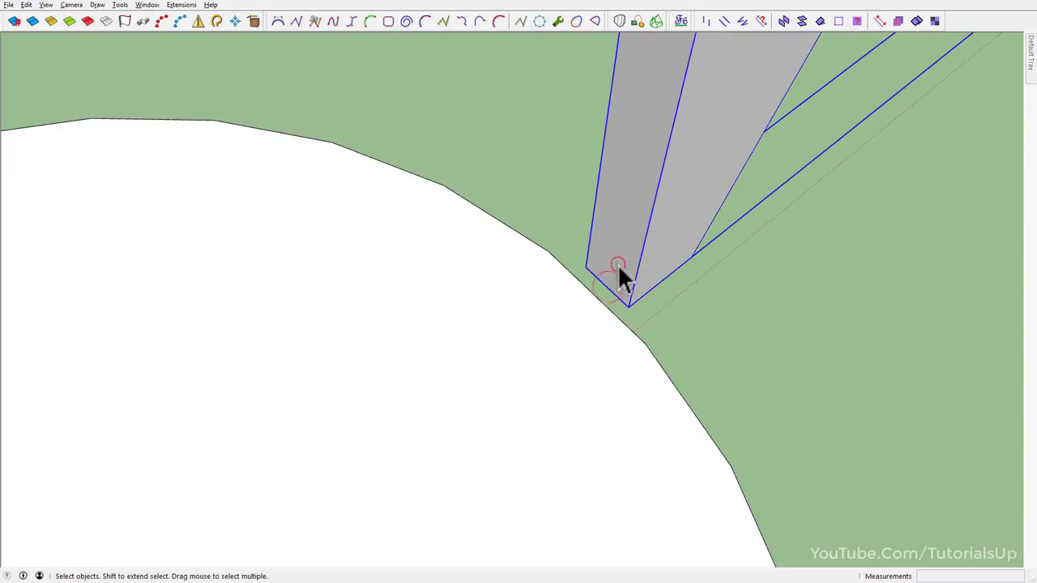
{"action": "key", "text": "m"}
{"action": "scroll", "coordinate": [607, 349], "scroll_direction": "down", "scroll_amount": 3}
{"action": "middle_click_drag", "start_coordinate": [608, 349], "coordinate": [524, 407]}
{"action": "scroll", "coordinate": [662, 316], "scroll_direction": "up", "scroll_amount": 5}
{"action": "scroll", "coordinate": [624, 324], "scroll_direction": "up", "scroll_amount": 1}
Rotate-copy the profile 12° about the circle centre and array it 29x around.
{"action": "key", "text": "q"}
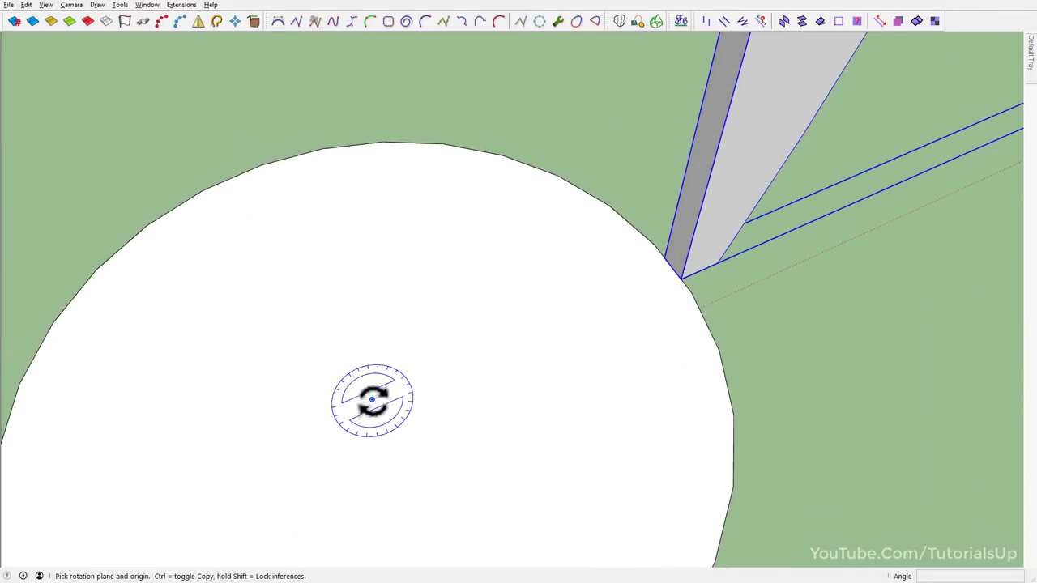
{"action": "left_click", "coordinate": [370, 405]}
{"action": "scroll", "coordinate": [680, 275], "scroll_direction": "up", "scroll_amount": 2}
{"action": "left_click", "coordinate": [662, 279]}
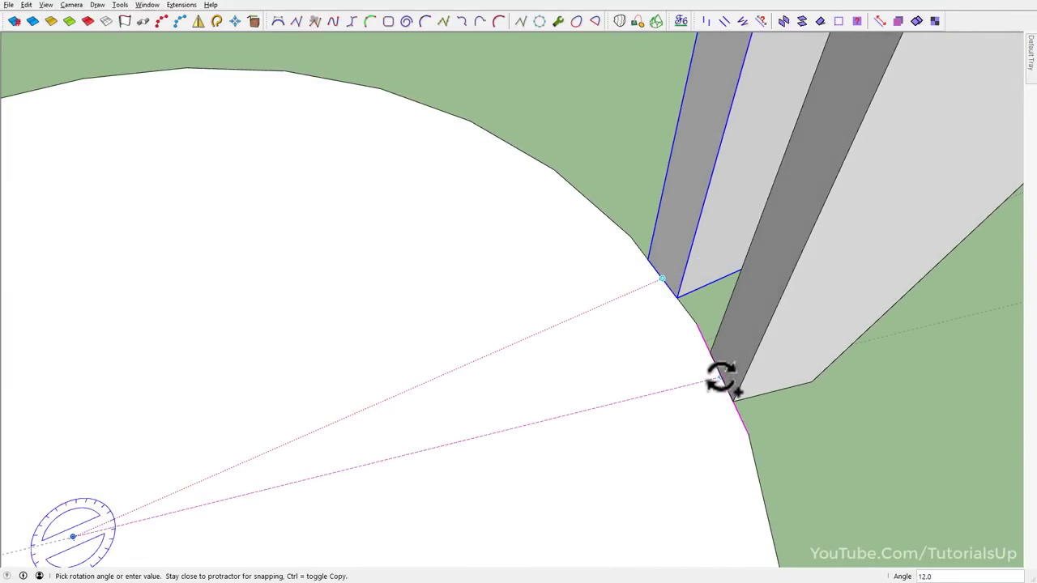
{"action": "left_click", "coordinate": [721, 379]}
{"action": "scroll", "coordinate": [656, 332], "scroll_direction": "down", "scroll_amount": 3}
{"action": "scroll", "coordinate": [615, 394], "scroll_direction": "down", "scroll_amount": 3}
{"action": "scroll", "coordinate": [560, 452], "scroll_direction": "down", "scroll_amount": 2}
{"action": "scroll", "coordinate": [553, 439], "scroll_direction": "down", "scroll_amount": 2}
{"action": "type", "text": "29"}
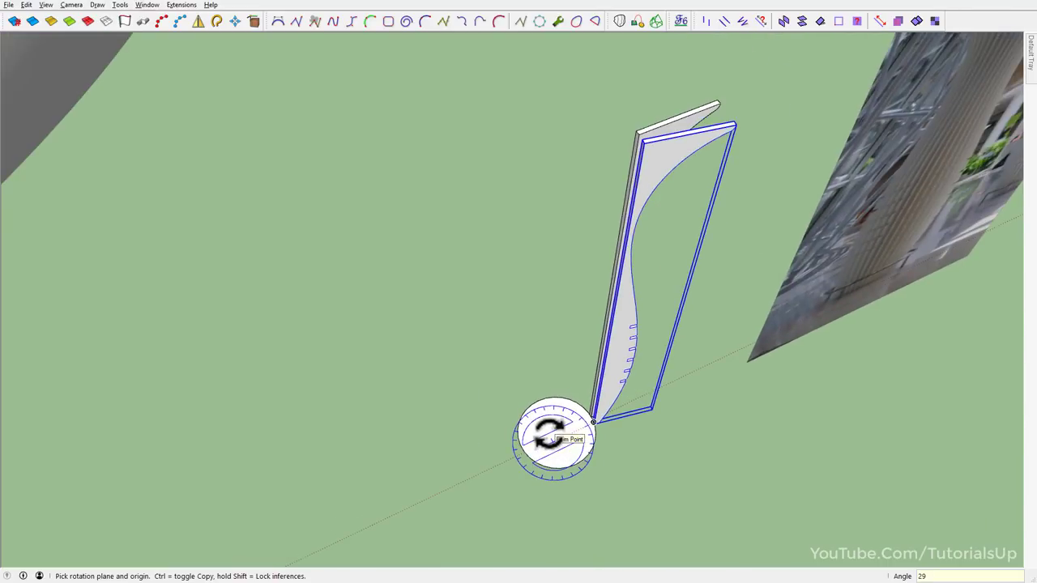
{"action": "type", "text": "x"}
{"action": "key", "text": "Return"}
Push/Pull the base circle 15.75' upward into a cylinder inside the ribs.
{"action": "key", "text": "space"}
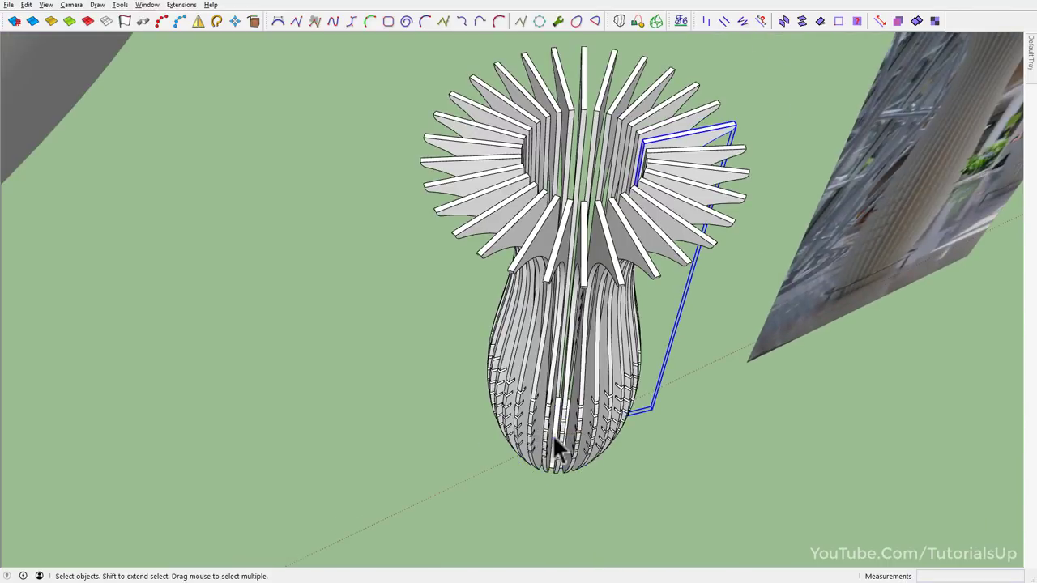
{"action": "mouse_move", "coordinate": [553, 435]}
{"action": "middle_mouse_down"}
{"action": "mouse_move", "coordinate": [463, 35]}
{"action": "mouse_move", "coordinate": [421, 49]}
{"action": "middle_mouse_up"}
{"action": "mouse_move", "coordinate": [355, 363]}
{"action": "middle_mouse_down"}
{"action": "mouse_move", "coordinate": [524, 283]}
{"action": "mouse_move", "coordinate": [527, 359]}
{"action": "middle_mouse_up"}
{"action": "key", "text": "p"}
{"action": "mouse_move", "coordinate": [520, 381]}
{"action": "left_mouse_down"}
{"action": "mouse_move", "coordinate": [555, 300]}
{"action": "mouse_move", "coordinate": [616, 304]}
{"action": "left_mouse_up"}
{"action": "left_click", "coordinate": [622, 308]}
Delete the cylinder's top face to open the hole, then box-select the column.
{"action": "mouse_move", "coordinate": [622, 308]}
{"action": "middle_mouse_down"}
{"action": "mouse_move", "coordinate": [606, 352]}
{"action": "mouse_move", "coordinate": [551, 135]}
{"action": "mouse_move", "coordinate": [613, 63]}
{"action": "mouse_move", "coordinate": [462, 239]}
{"action": "middle_mouse_up"}
{"action": "key", "text": "space"}
{"action": "left_click", "coordinate": [462, 226]}
{"action": "key", "text": "Delete"}
{"action": "mouse_move", "coordinate": [537, 216]}
{"action": "middle_mouse_down"}
{"action": "mouse_move", "coordinate": [550, 301]}
{"action": "mouse_move", "coordinate": [625, 97]}
{"action": "mouse_move", "coordinate": [727, 179]}
{"action": "mouse_move", "coordinate": [638, 229]}
{"action": "middle_mouse_up"}
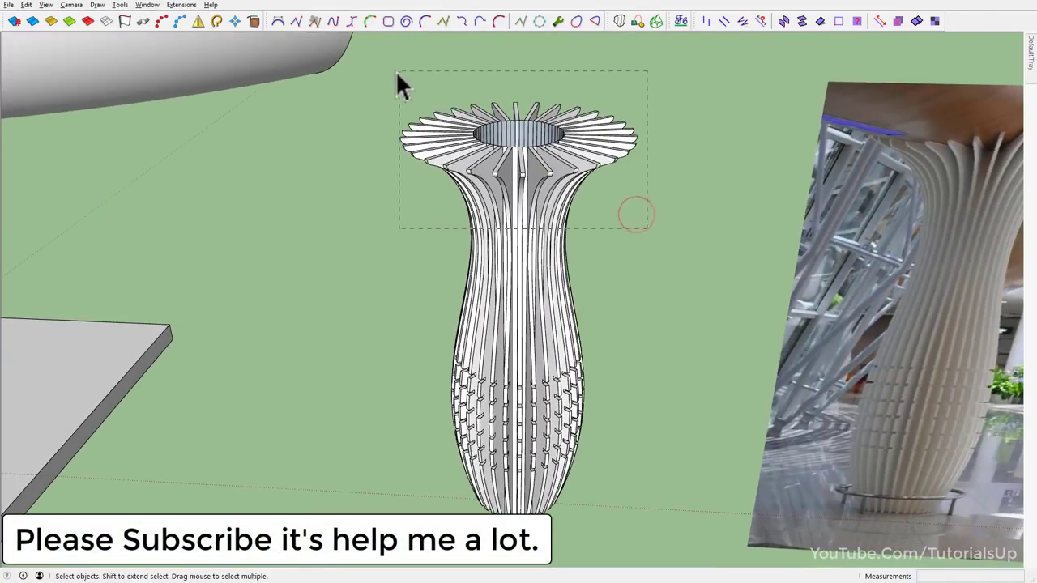
{"action": "left_click_drag", "start_coordinate": [647, 229], "coordinate": [397, 71]}
Explode the column into loose geometry and look down into its opening.
{"action": "right_click", "coordinate": [491, 121]}
{"action": "left_click", "coordinate": [542, 69]}
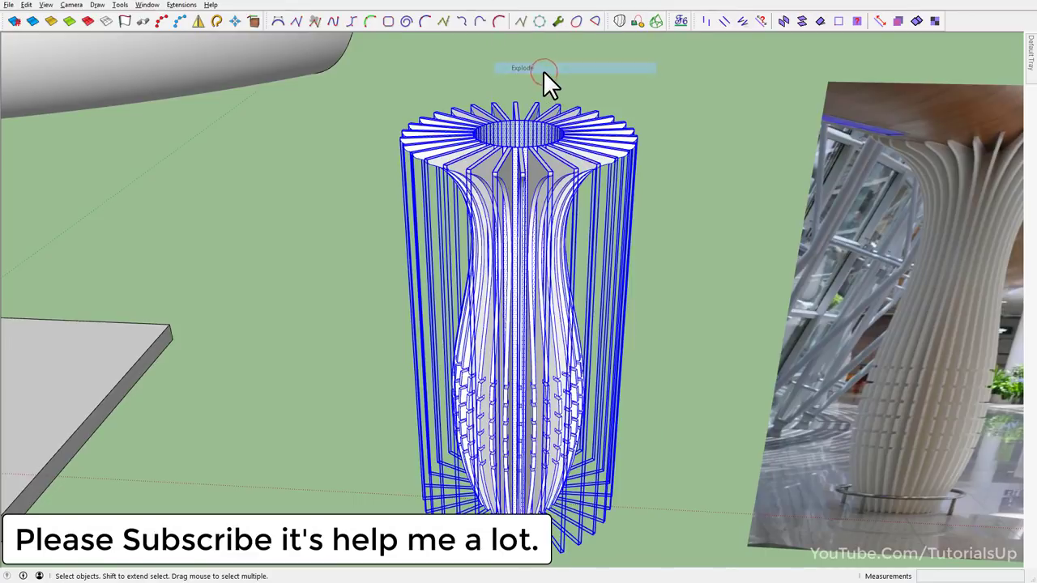
{"action": "middle_click_drag", "start_coordinate": [543, 76], "coordinate": [509, 290]}
{"action": "scroll", "coordinate": [519, 195], "scroll_direction": "up", "scroll_amount": 3}
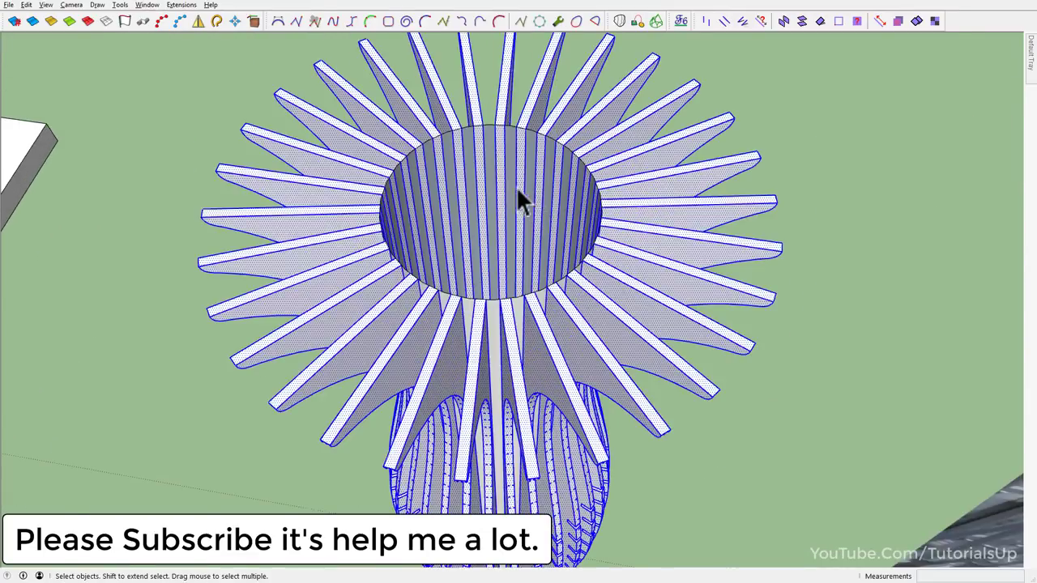
{"action": "mouse_move", "coordinate": [519, 194]}
{"action": "middle_mouse_down"}
{"action": "mouse_move", "coordinate": [475, 294]}
{"action": "mouse_move", "coordinate": [474, 328]}
{"action": "middle_mouse_up"}
{"action": "middle_click_drag", "start_coordinate": [478, 396], "coordinate": [474, 364], "text": "shift"}
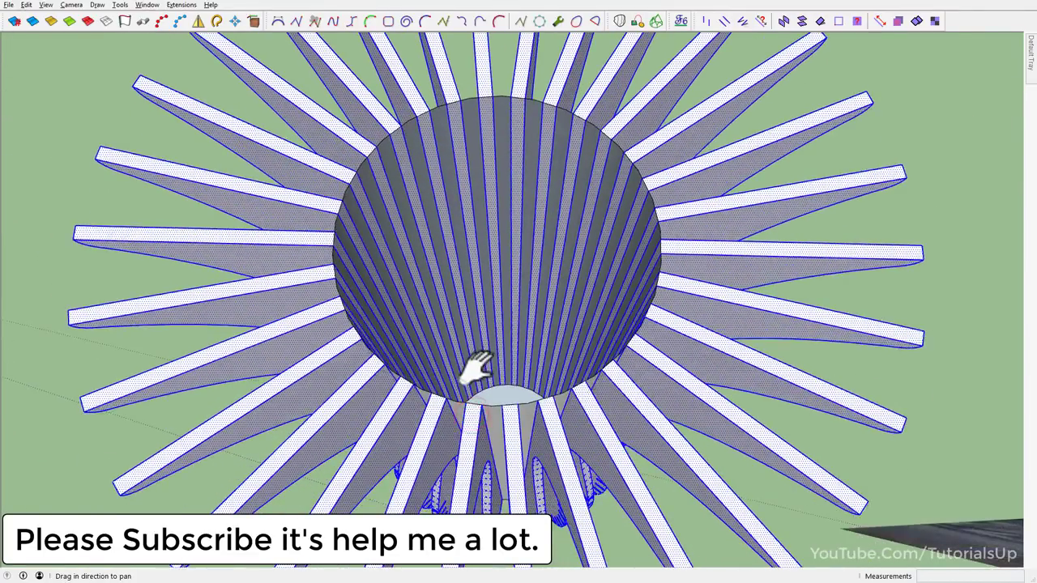
Select the inner cone faces, filter the selection to faces only, and erase them.
{"action": "left_click", "coordinate": [452, 167]}
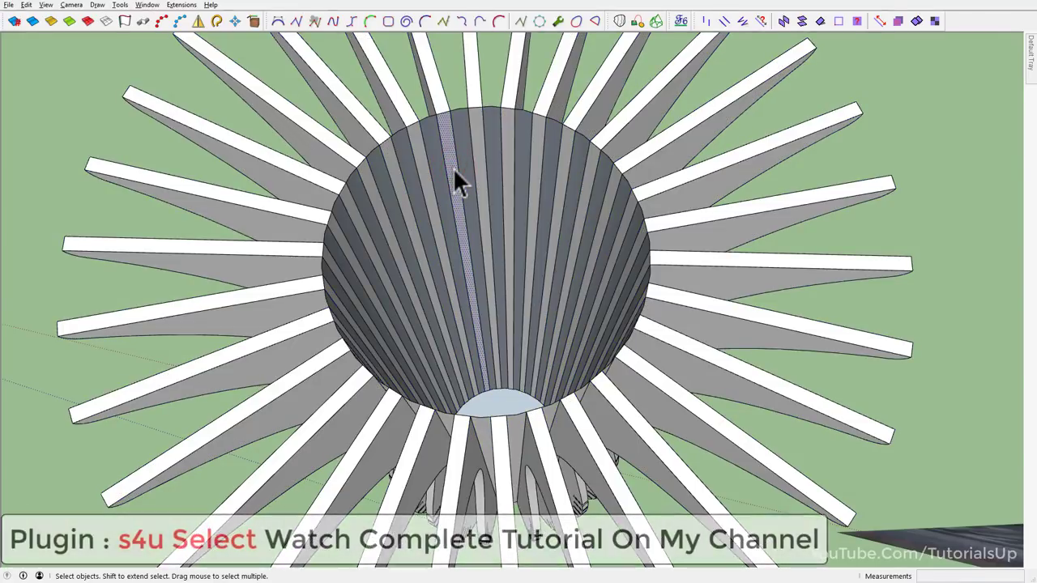
{"action": "left_click", "coordinate": [898, 21]}
{"action": "mouse_move", "coordinate": [482, 278]}
{"action": "middle_mouse_down"}
{"action": "mouse_move", "coordinate": [475, 347]}
{"action": "mouse_move", "coordinate": [486, 222]}
{"action": "middle_mouse_up"}
{"action": "right_click", "coordinate": [484, 207]}
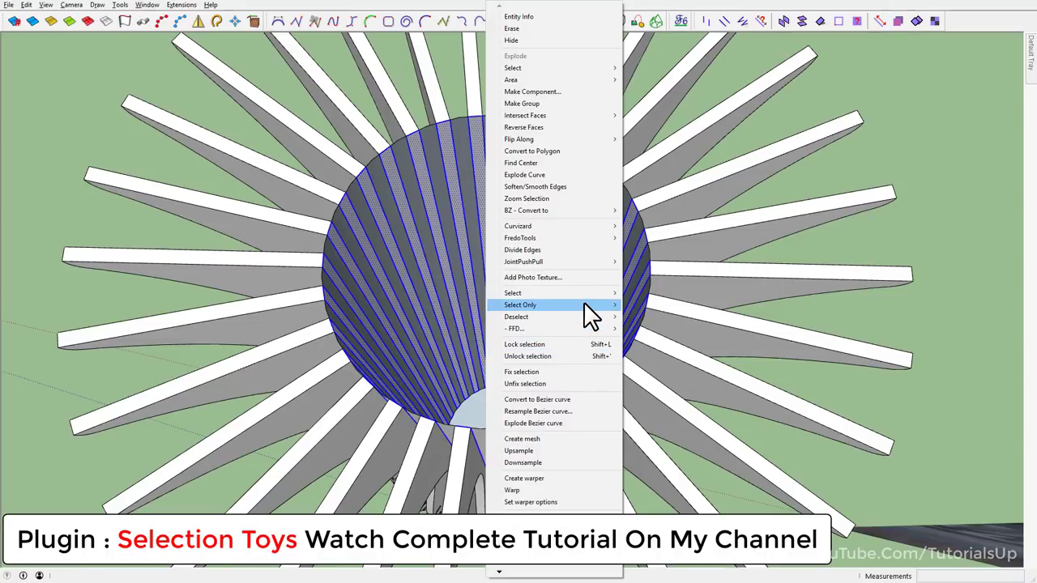
{"action": "mouse_move", "coordinate": [520, 304]}
{"action": "left_click", "coordinate": [678, 280]}
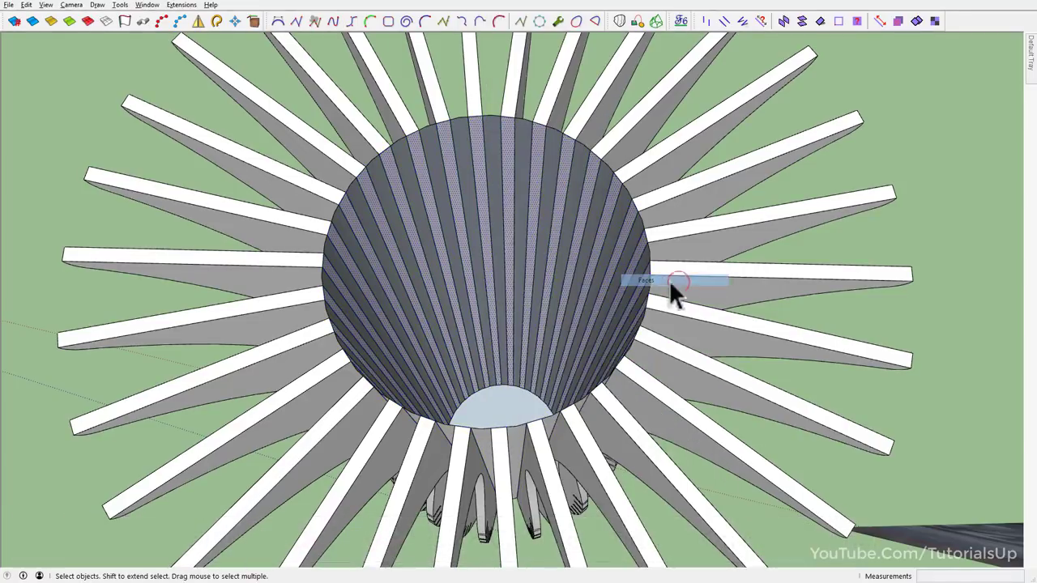
{"action": "right_click", "coordinate": [453, 198]}
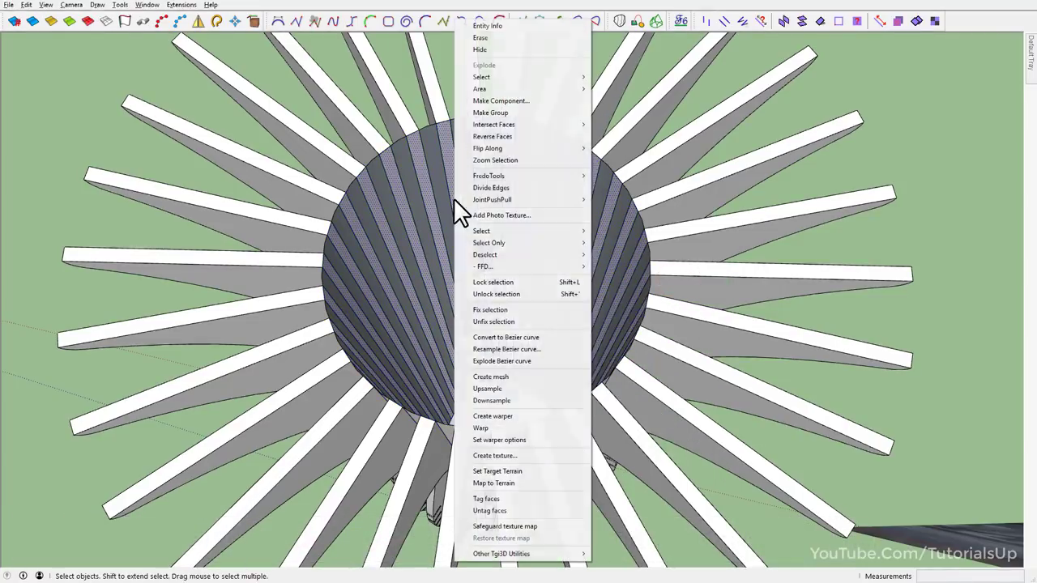
{"action": "left_click", "coordinate": [495, 38]}
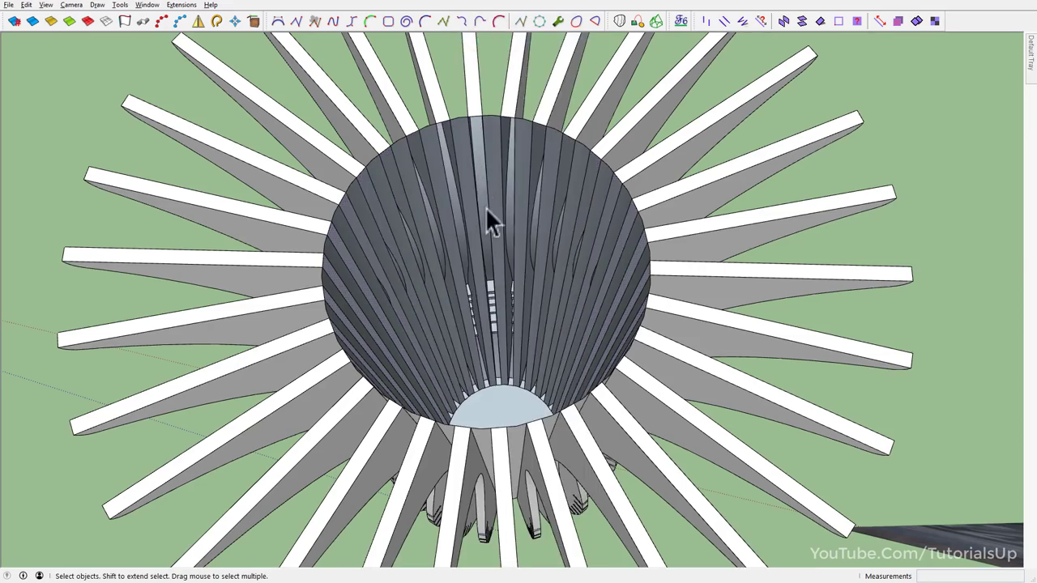
Deselect and zoom in top-down on the radial ribs around the central circle.
{"action": "scroll", "coordinate": [511, 273], "scroll_direction": "down", "scroll_amount": 3}
{"action": "left_click", "coordinate": [510, 273]}
{"action": "triple_click", "coordinate": [511, 273]}
{"action": "middle_click_drag", "start_coordinate": [496, 390], "coordinate": [575, 255]}
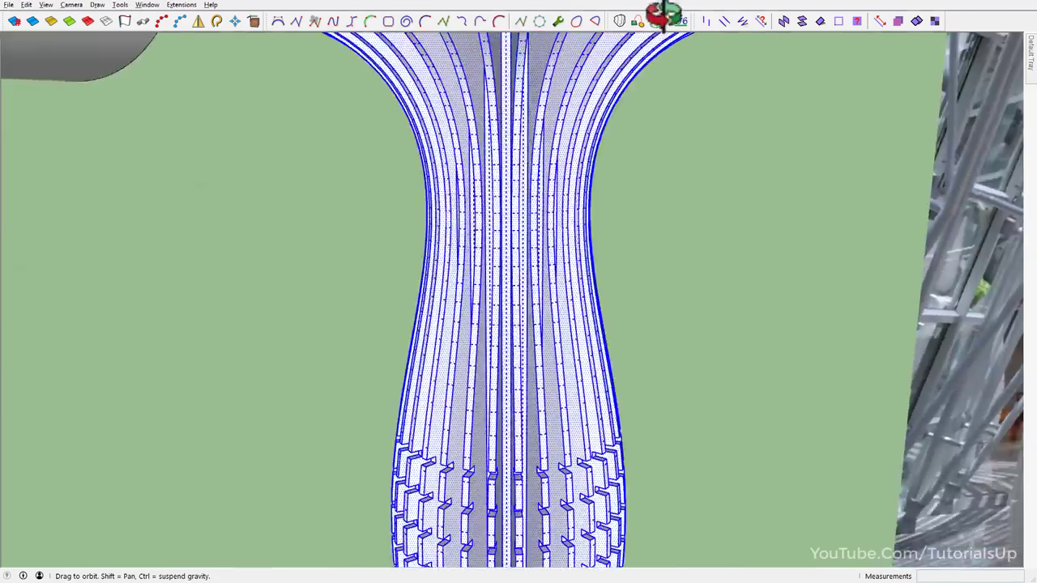
{"action": "scroll", "coordinate": [573, 314], "scroll_direction": "down", "scroll_amount": 2}
{"action": "scroll", "coordinate": [596, 328], "scroll_direction": "down", "scroll_amount": 4}
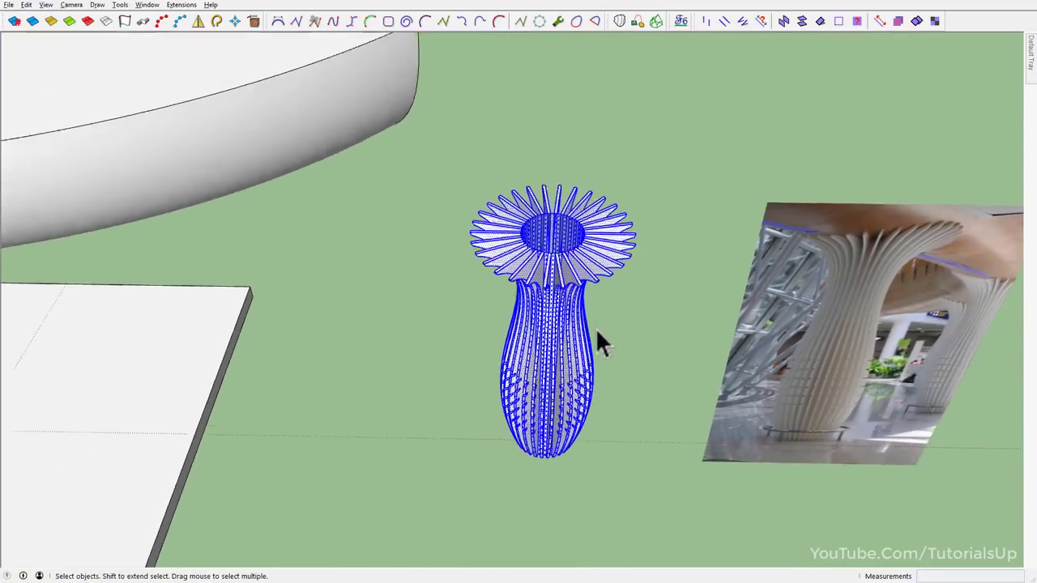
{"action": "left_click", "coordinate": [639, 361]}
{"action": "mouse_move", "coordinate": [640, 362]}
{"action": "middle_mouse_down"}
{"action": "mouse_move", "coordinate": [523, 478]}
{"action": "mouse_move", "coordinate": [572, 318]}
{"action": "mouse_move", "coordinate": [531, 381]}
{"action": "middle_mouse_up"}
{"action": "scroll", "coordinate": [572, 318], "scroll_direction": "up", "scroll_amount": 3}
{"action": "scroll", "coordinate": [524, 382], "scroll_direction": "up", "scroll_amount": 5}
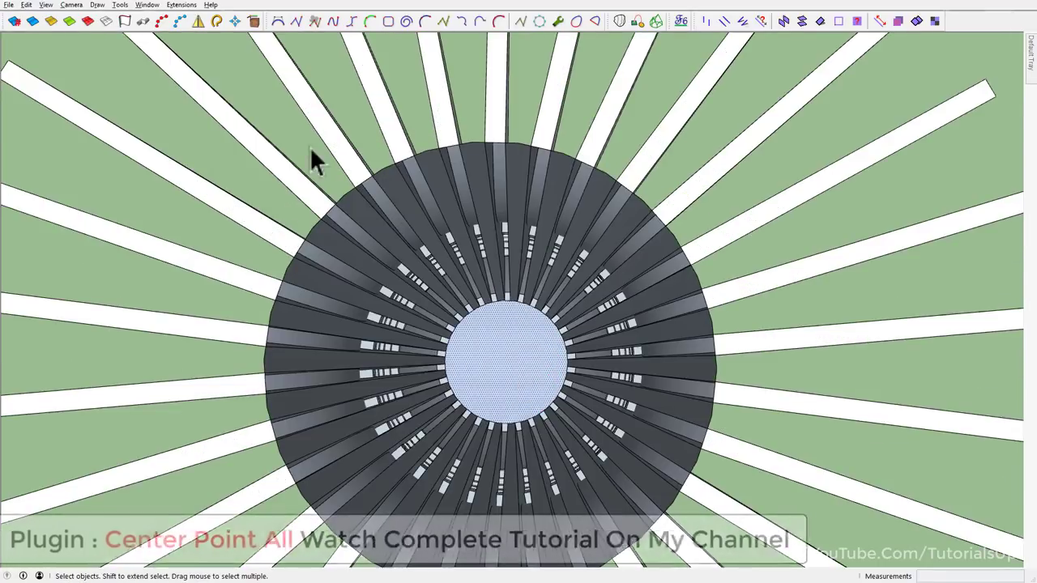
Add a centre point to the column's core with the Add Centerpoint extension.
{"action": "left_click", "coordinate": [181, 5]}
{"action": "left_click", "coordinate": [243, 18]}
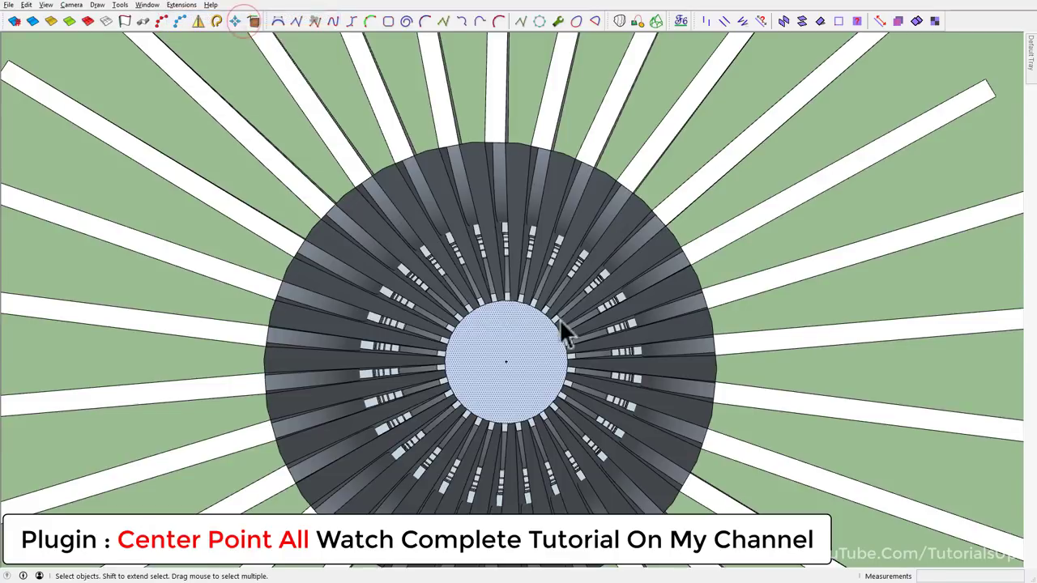
{"action": "scroll", "coordinate": [509, 331], "scroll_direction": "down", "scroll_amount": 4}
Select all the column geometry and make it a group.
{"action": "left_click", "coordinate": [746, 302]}
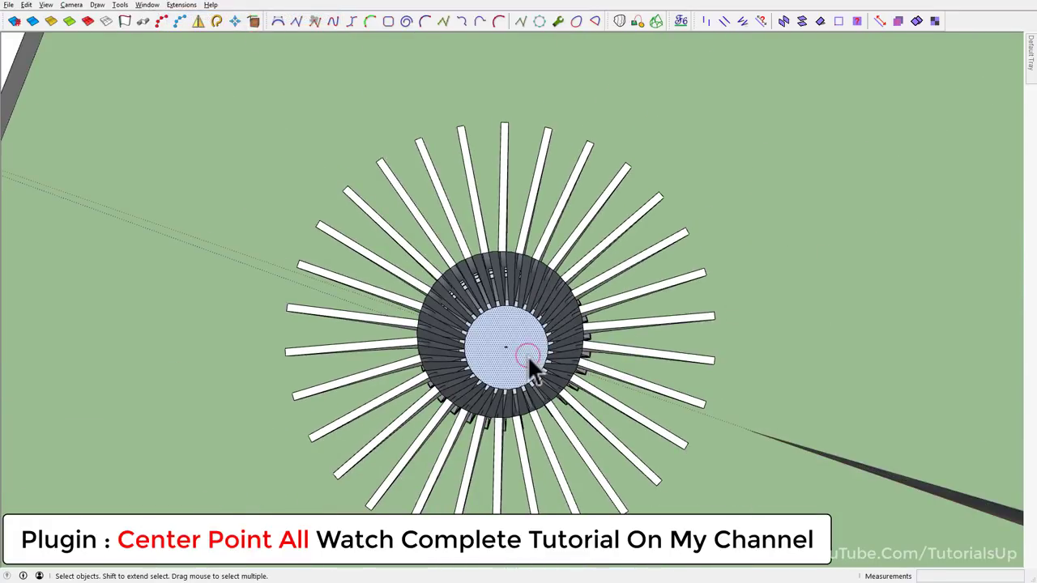
{"action": "triple_click", "coordinate": [526, 357]}
{"action": "scroll", "coordinate": [517, 334], "scroll_direction": "down", "scroll_amount": 2}
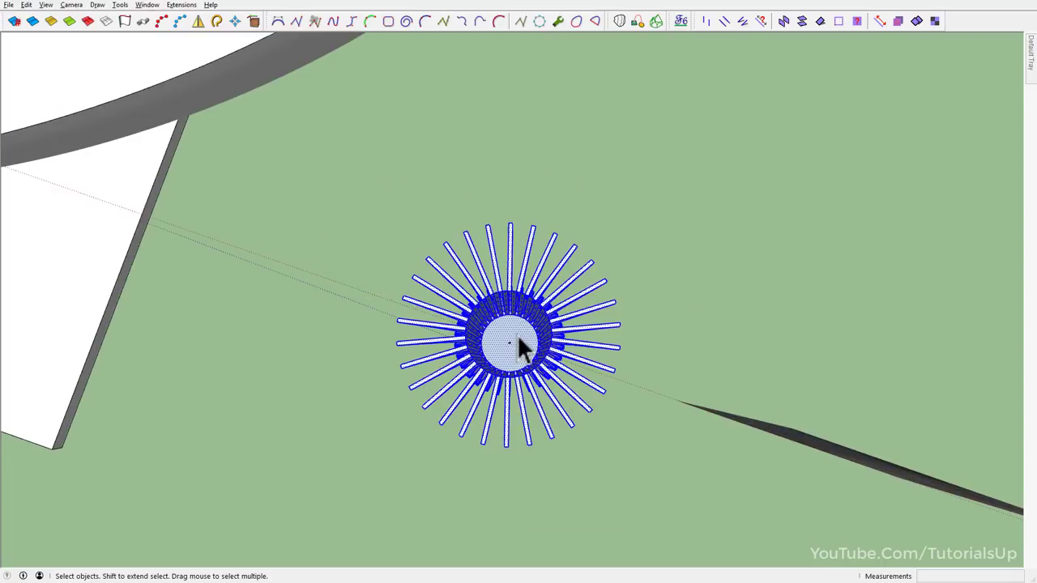
{"action": "left_click_drag", "start_coordinate": [650, 458], "coordinate": [643, 468]}
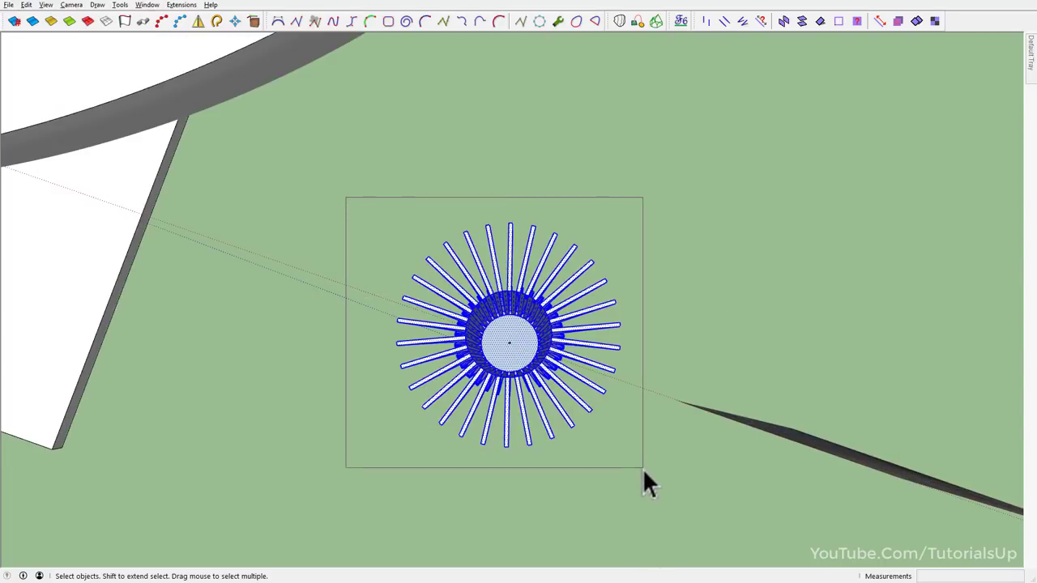
{"action": "right_click", "coordinate": [509, 328]}
{"action": "left_click", "coordinate": [580, 104]}
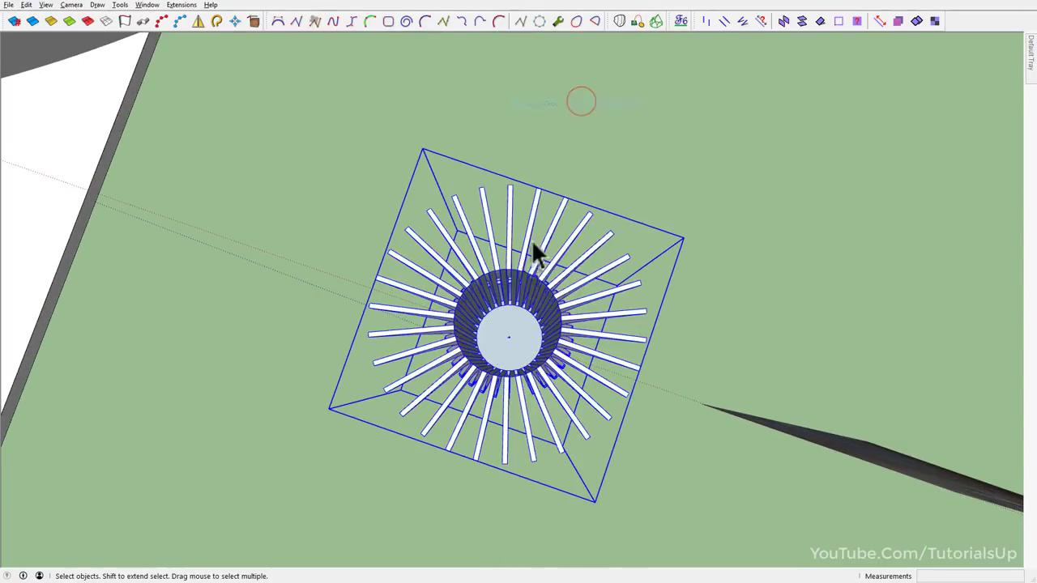
Move the column group by its centre point onto the slab under the canopy.
{"action": "left_click", "coordinate": [509, 337]}
{"action": "scroll", "coordinate": [608, 278], "scroll_direction": "down", "scroll_amount": 3}
{"action": "middle_click_drag", "start_coordinate": [608, 277], "coordinate": [527, 226]}
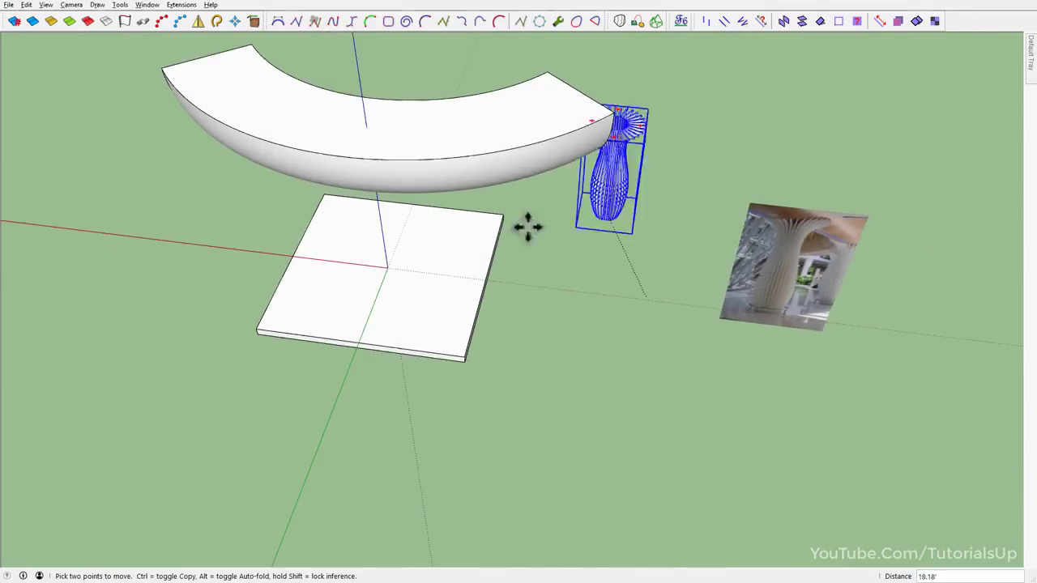
{"action": "scroll", "coordinate": [343, 289], "scroll_direction": "up", "scroll_amount": 5}
{"action": "middle_click_drag", "start_coordinate": [343, 289], "coordinate": [370, 162]}
{"action": "scroll", "coordinate": [335, 231], "scroll_direction": "up", "scroll_amount": 3}
{"action": "mouse_move", "coordinate": [335, 232]}
{"action": "middle_mouse_down"}
{"action": "mouse_move", "coordinate": [324, 100]}
{"action": "mouse_move", "coordinate": [326, 150]}
{"action": "middle_mouse_up"}
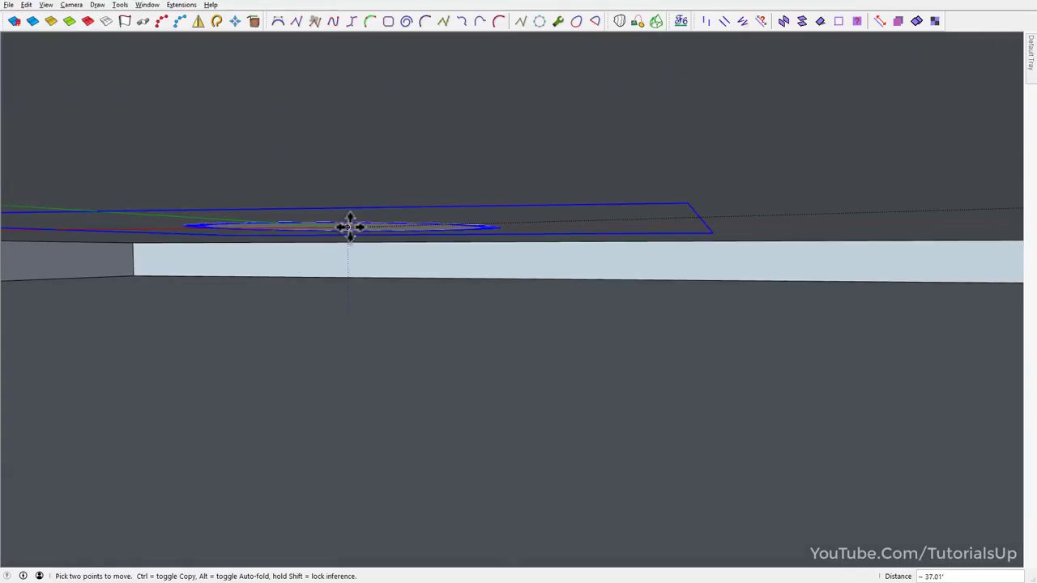
{"action": "mouse_move", "coordinate": [370, 203]}
{"action": "middle_mouse_down"}
{"action": "mouse_move", "coordinate": [413, 173]}
{"action": "mouse_move", "coordinate": [338, 311]}
{"action": "mouse_move", "coordinate": [452, 267]}
{"action": "mouse_move", "coordinate": [556, 375]}
{"action": "mouse_move", "coordinate": [484, 232]}
{"action": "mouse_move", "coordinate": [491, 278]}
{"action": "mouse_move", "coordinate": [476, 274]}
{"action": "middle_mouse_up"}
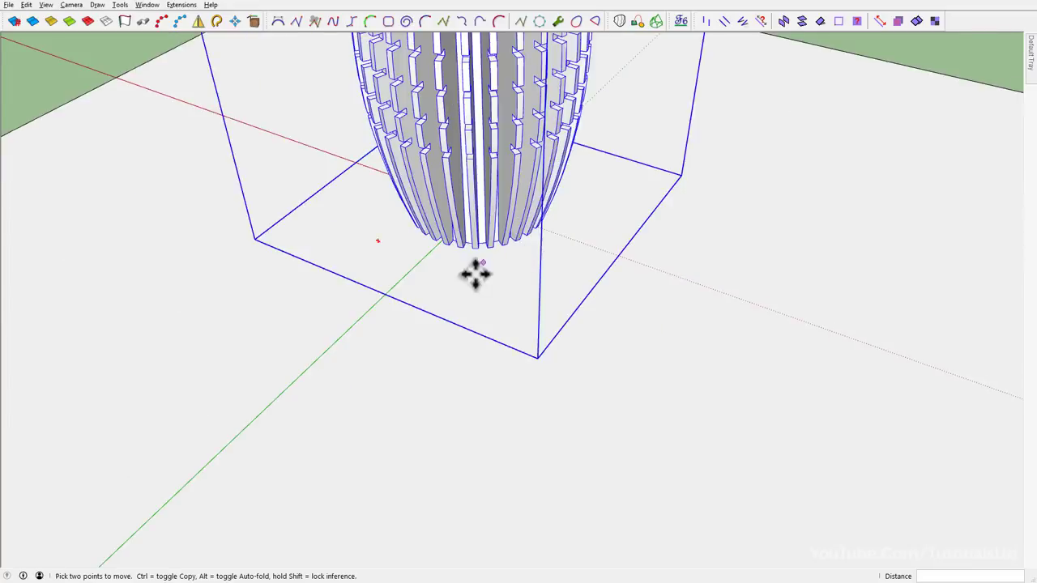
{"action": "key", "text": "space"}
{"action": "scroll", "coordinate": [618, 338], "scroll_direction": "down", "scroll_amount": 5}
{"action": "left_click", "coordinate": [621, 358]}
{"action": "mouse_move", "coordinate": [622, 359]}
{"action": "middle_mouse_down"}
{"action": "mouse_move", "coordinate": [481, 121]}
{"action": "mouse_move", "coordinate": [485, 272]}
{"action": "middle_mouse_up"}
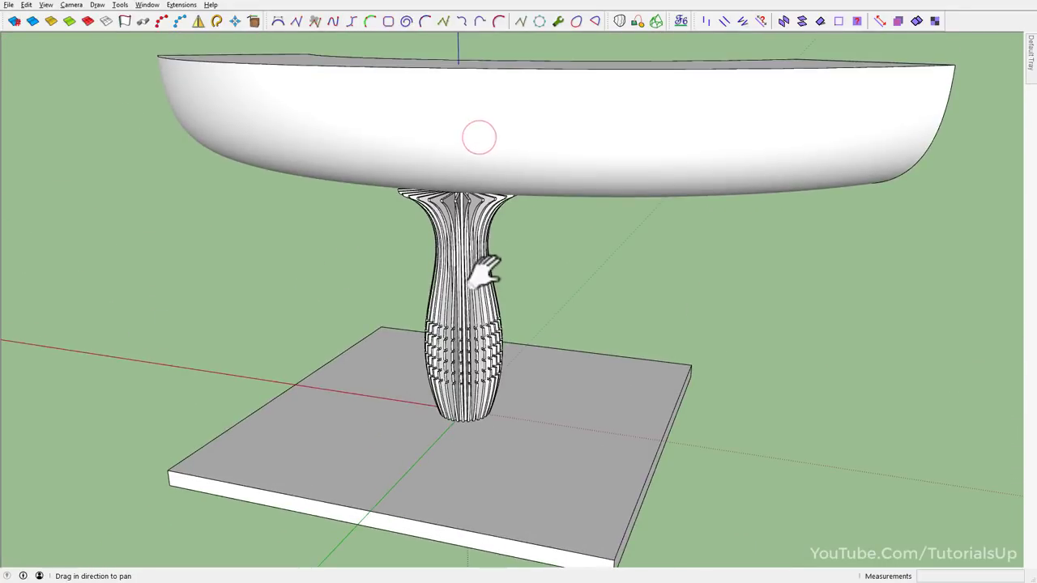
Select the column group and switch to the Back view framing its flared top.
{"action": "left_click", "coordinate": [474, 253]}
{"action": "scroll", "coordinate": [467, 210], "scroll_direction": "up", "scroll_amount": 3}
{"action": "scroll", "coordinate": [462, 197], "scroll_direction": "up", "scroll_amount": 3}
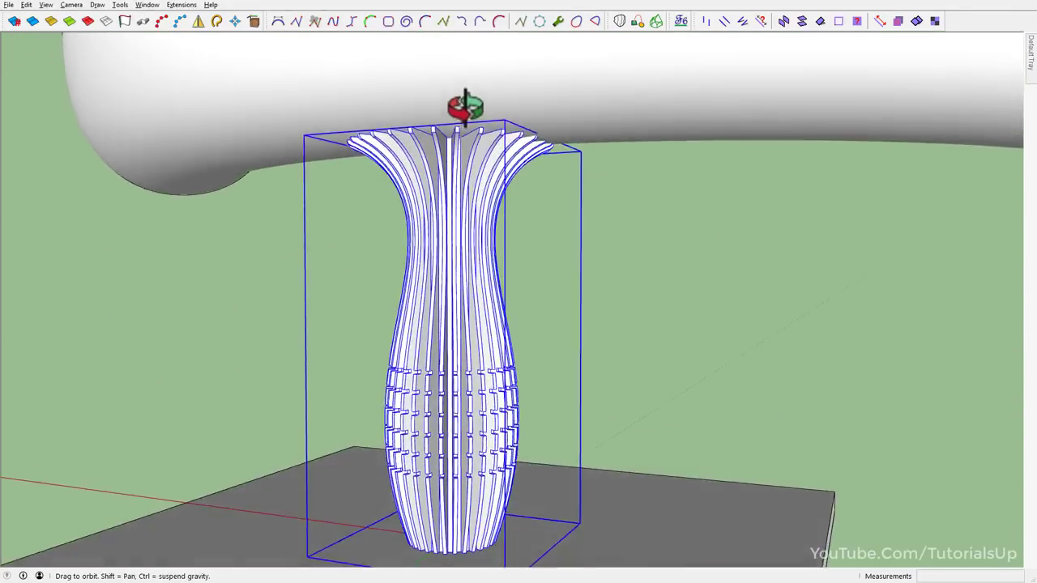
{"action": "mouse_move", "coordinate": [470, 106]}
{"action": "middle_mouse_down"}
{"action": "mouse_move", "coordinate": [433, 206]}
{"action": "mouse_move", "coordinate": [437, 181]}
{"action": "mouse_move", "coordinate": [567, 139]}
{"action": "middle_mouse_up"}
{"action": "key", "text": "F4"}
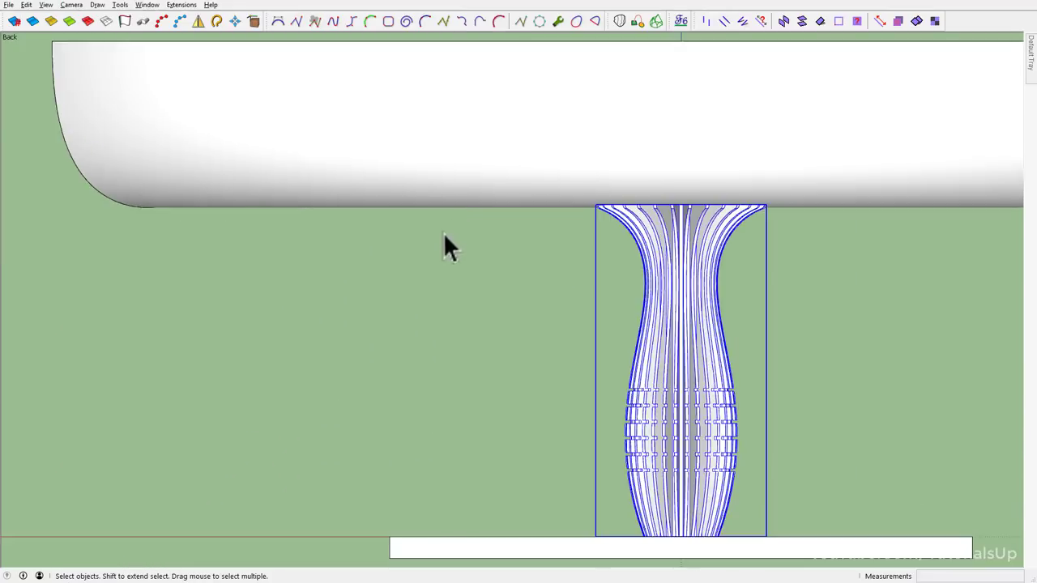
{"action": "scroll", "coordinate": [600, 268], "scroll_direction": "up", "scroll_amount": 5}
{"action": "scroll", "coordinate": [380, 243], "scroll_direction": "up", "scroll_amount": 2}
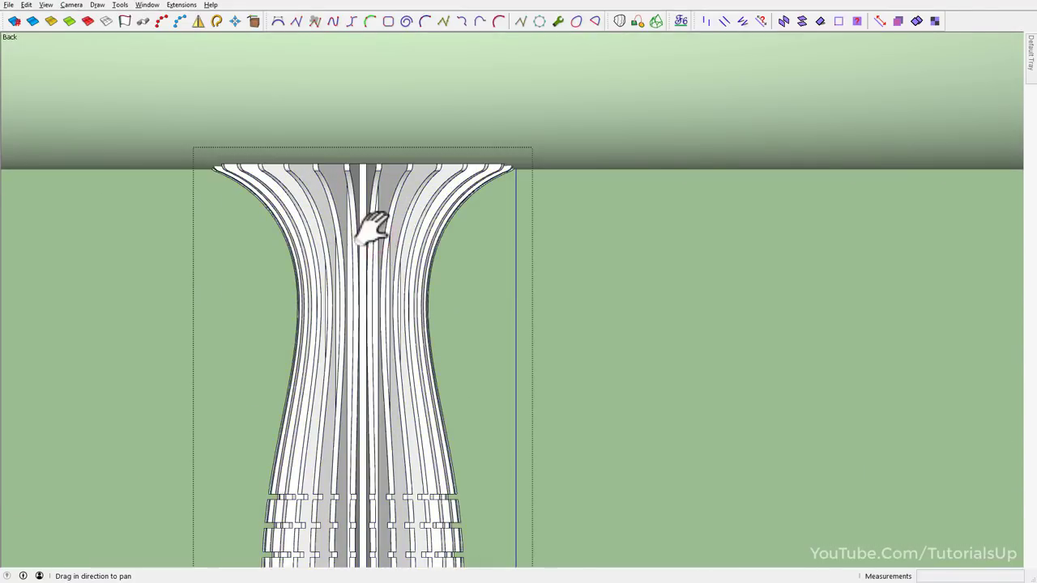
{"action": "middle_click_drag", "start_coordinate": [372, 225], "coordinate": [477, 279], "text": "shift"}
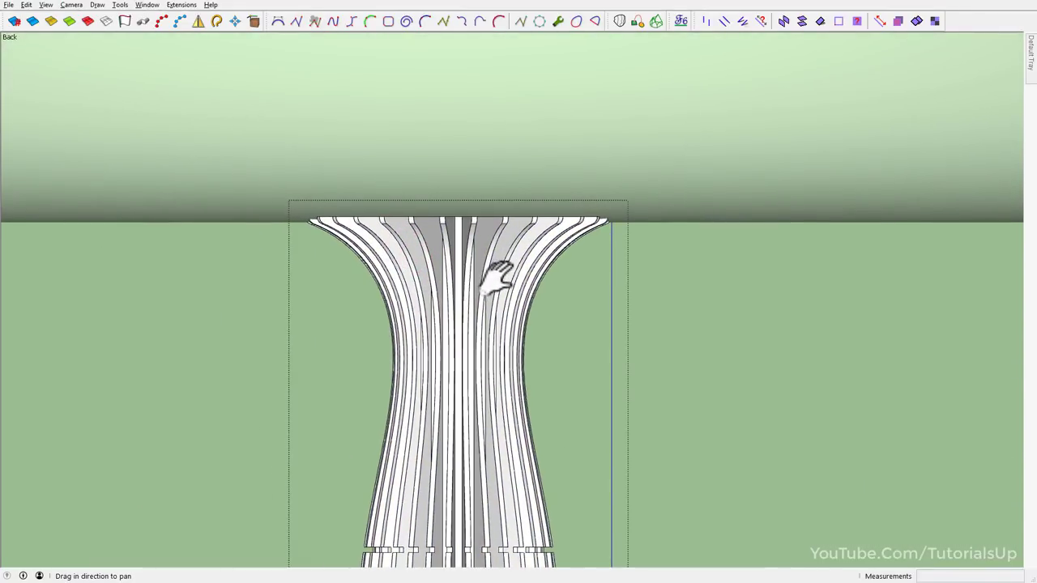
{"action": "left_click", "coordinate": [173, 5]}
{"action": "mouse_move", "coordinate": [192, 42]}
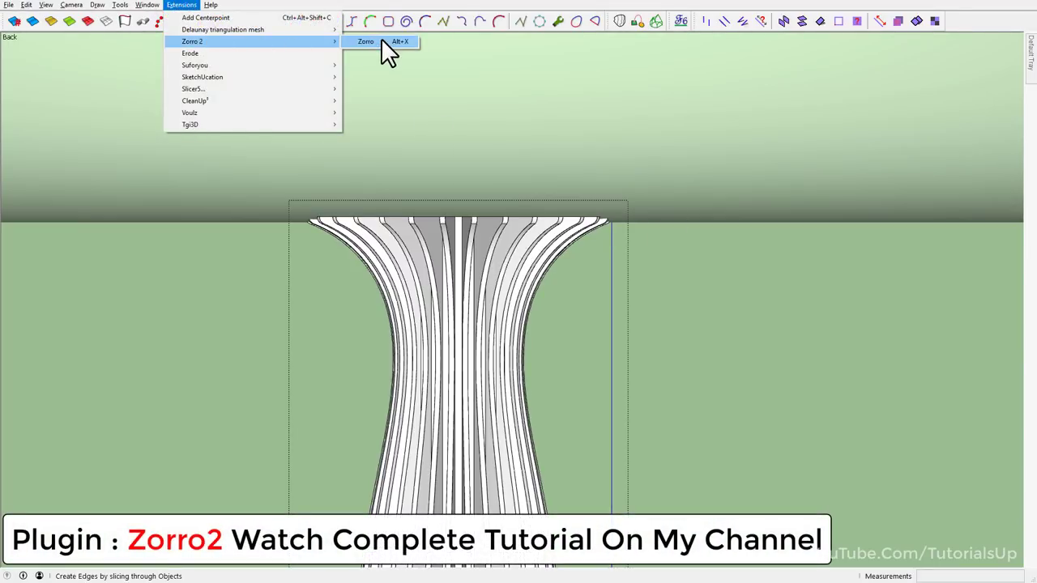
Slice the column across its narrowest point with the Zorro knife.
{"action": "left_click", "coordinate": [380, 39]}
{"action": "scroll", "coordinate": [486, 316], "scroll_direction": "up", "scroll_amount": 3}
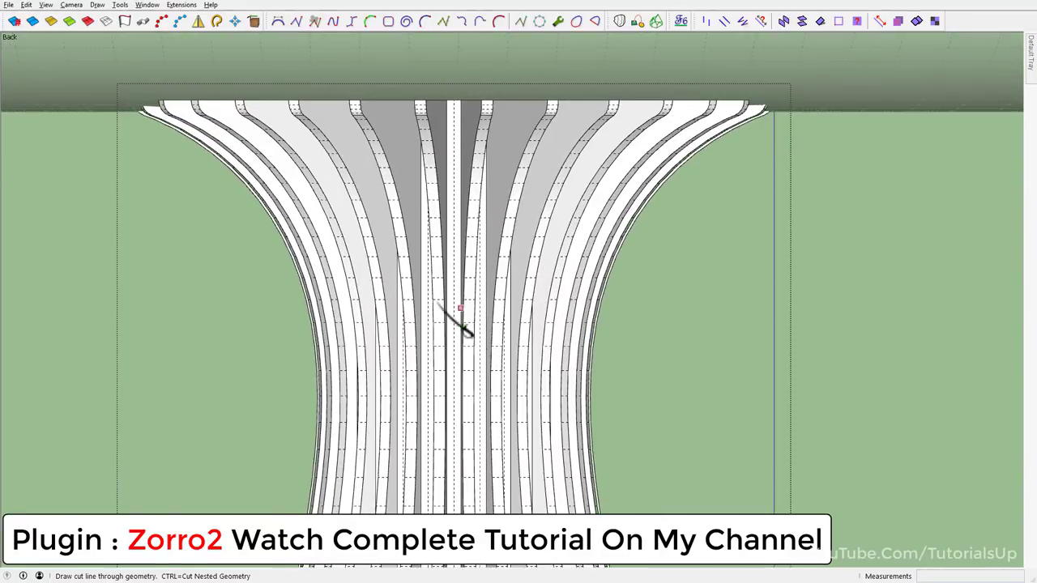
{"action": "scroll", "coordinate": [460, 308], "scroll_direction": "down", "scroll_amount": 1}
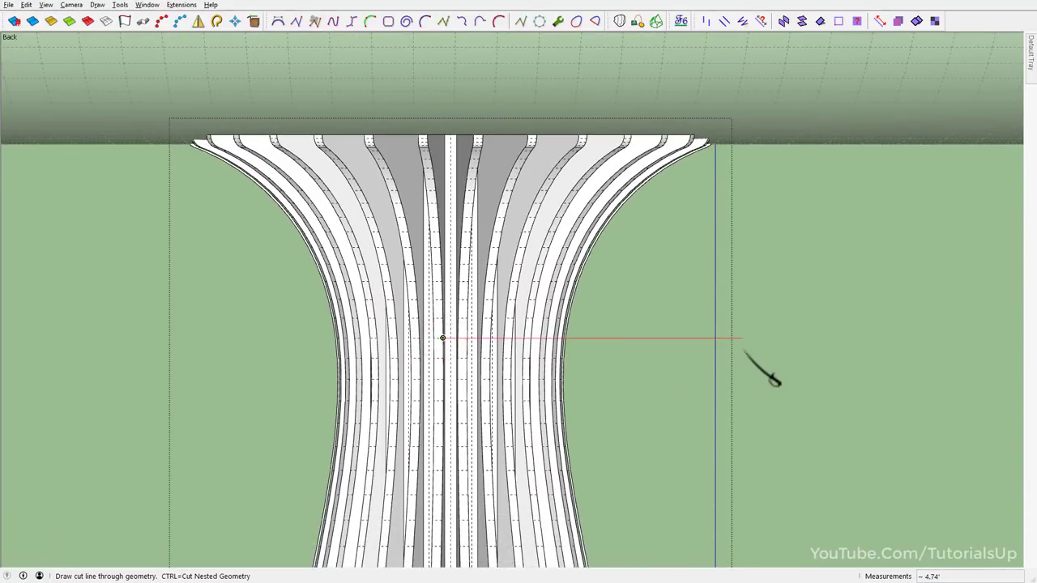
{"action": "scroll", "coordinate": [417, 350], "scroll_direction": "up", "scroll_amount": 2}
{"action": "scroll", "coordinate": [454, 348], "scroll_direction": "up", "scroll_amount": 1}
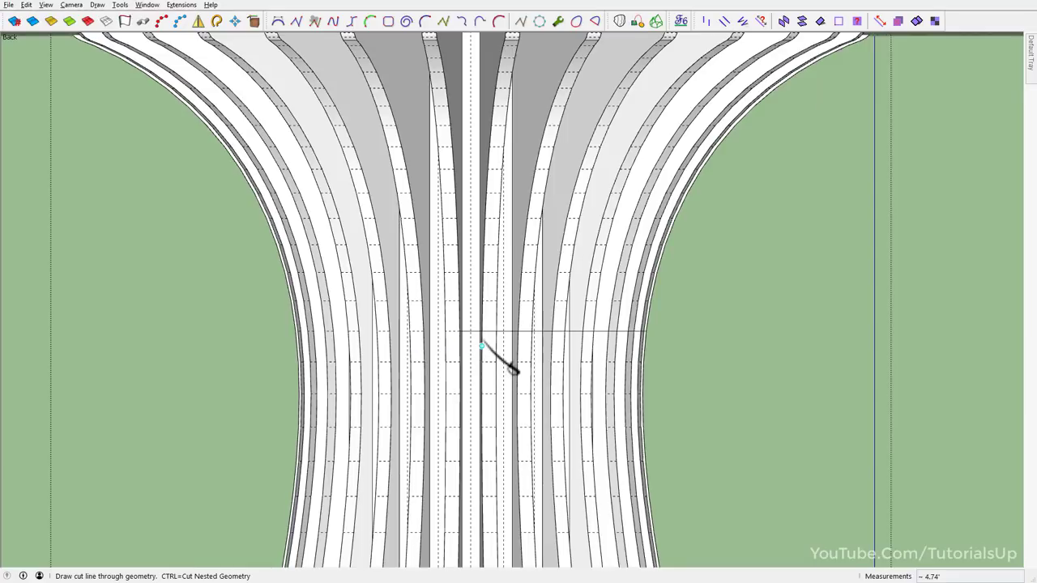
{"action": "left_click", "coordinate": [214, 331]}
{"action": "scroll", "coordinate": [478, 328], "scroll_direction": "down", "scroll_amount": 3}
{"action": "key", "text": "space"}
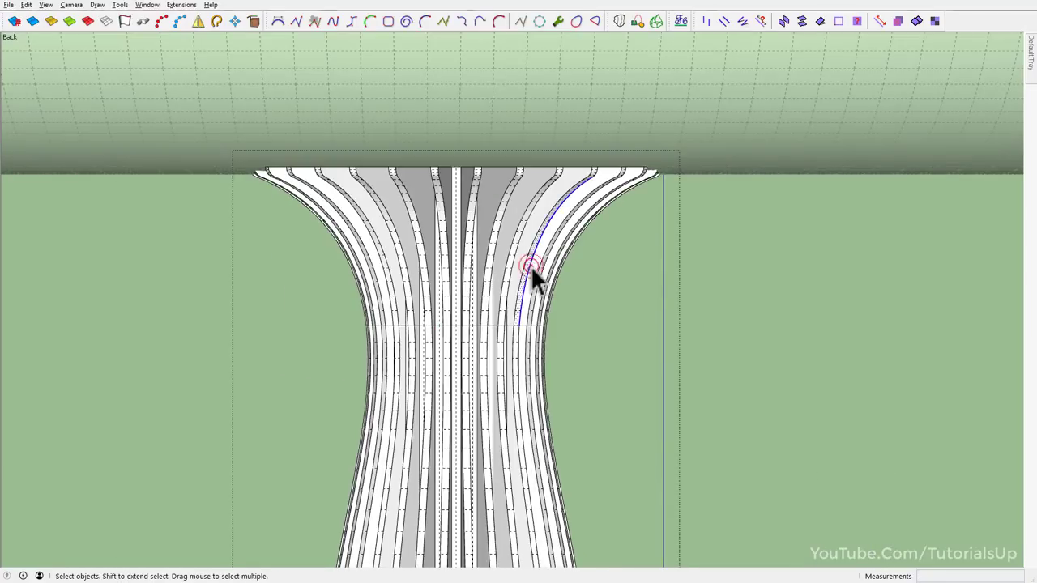
Select everything above the cut and group it as the capital.
{"action": "left_click", "coordinate": [531, 265]}
{"action": "left_click_drag", "start_coordinate": [686, 331], "coordinate": [439, 188]}
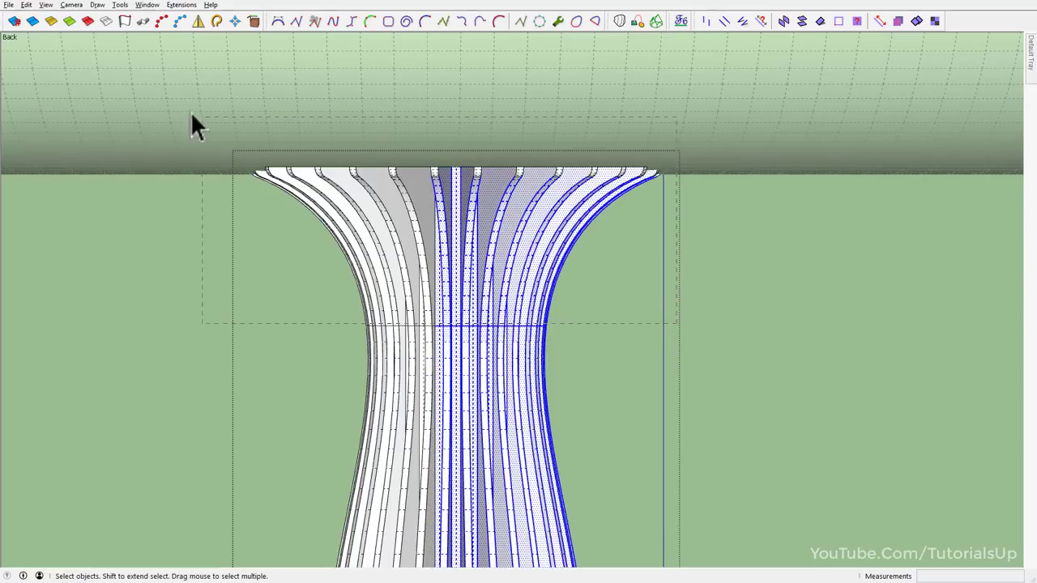
{"action": "left_click_drag", "start_coordinate": [159, 81], "coordinate": [159, 81]}
{"action": "right_click", "coordinate": [457, 229]}
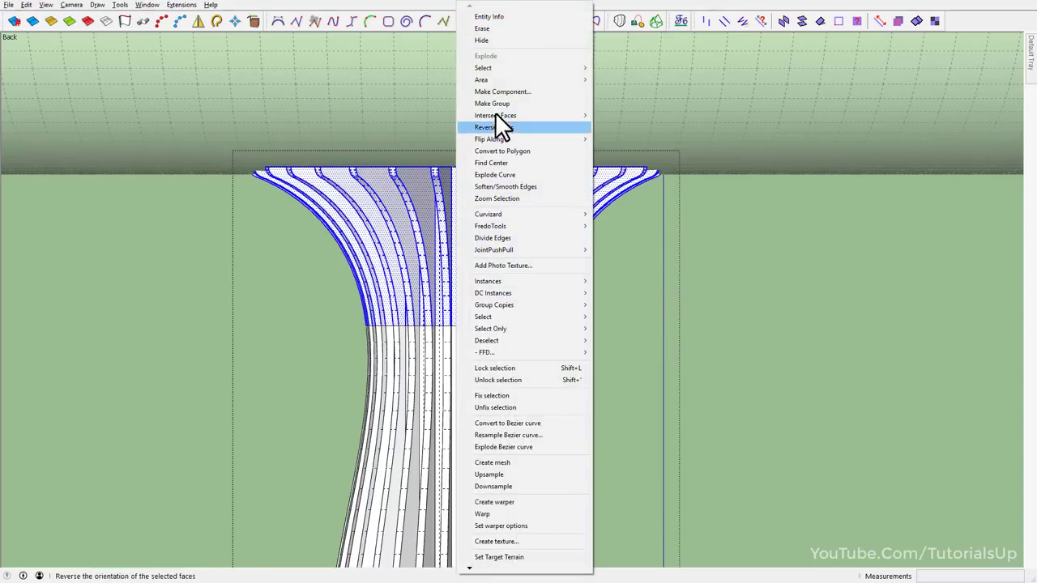
{"action": "left_click", "coordinate": [528, 102]}
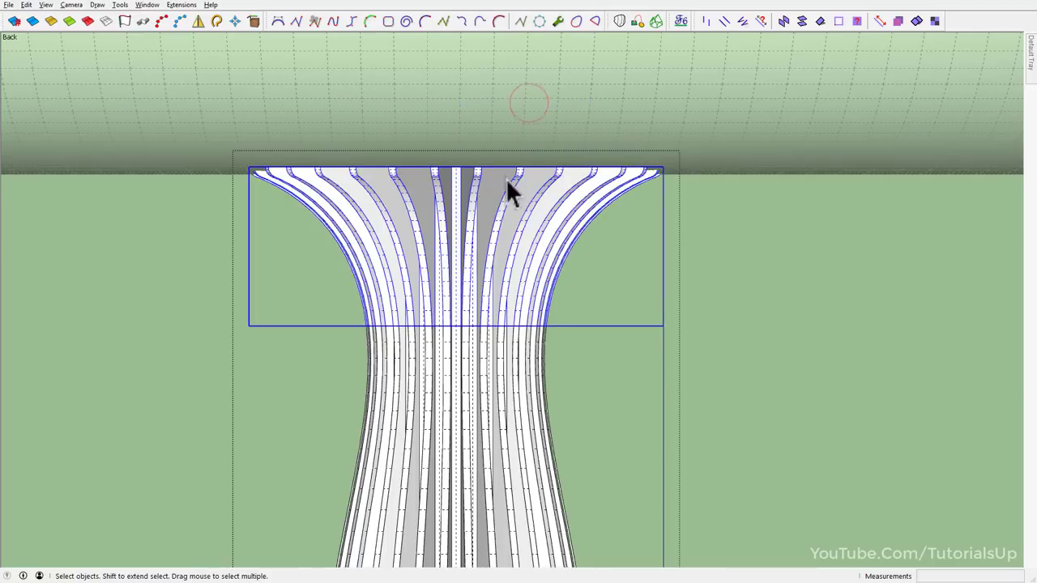
Explode the remaining column group and regroup the lower shaft separately.
{"action": "mouse_move", "coordinate": [506, 178]}
{"action": "middle_mouse_down"}
{"action": "mouse_move", "coordinate": [338, 292]}
{"action": "mouse_move", "coordinate": [502, 242]}
{"action": "middle_mouse_up"}
{"action": "scroll", "coordinate": [492, 327], "scroll_direction": "up", "scroll_amount": 3}
{"action": "mouse_move", "coordinate": [492, 326]}
{"action": "middle_mouse_down"}
{"action": "mouse_move", "coordinate": [478, 288]}
{"action": "mouse_move", "coordinate": [491, 320]}
{"action": "middle_mouse_up"}
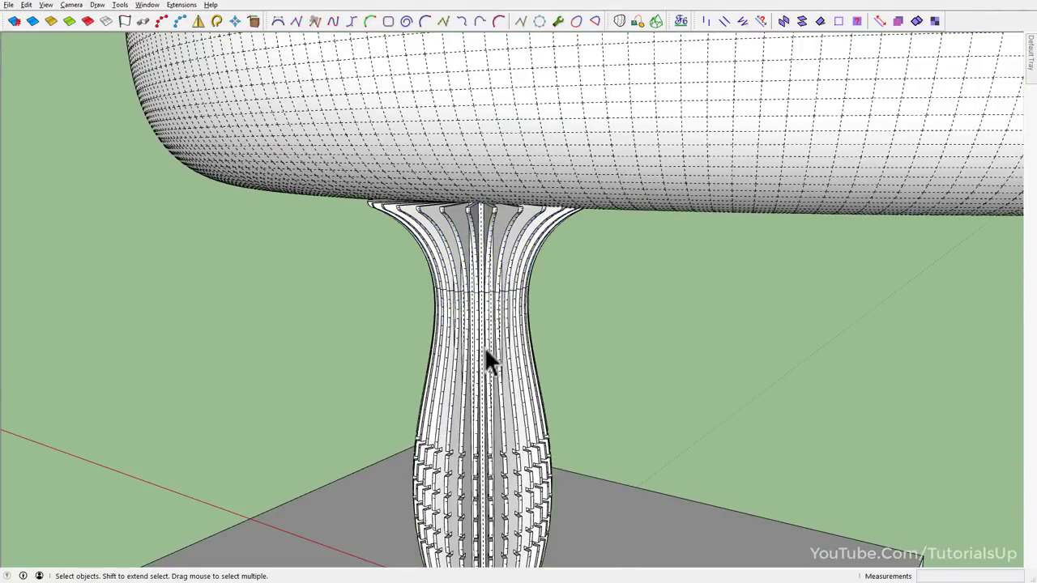
{"action": "right_click", "coordinate": [484, 346]}
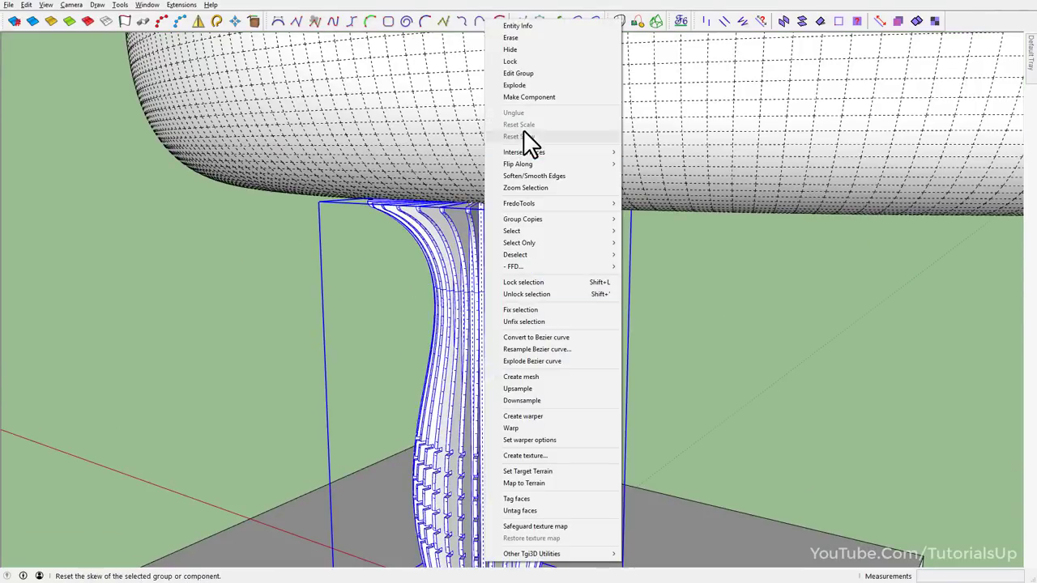
{"action": "left_click", "coordinate": [519, 79]}
{"action": "left_click", "coordinate": [480, 337]}
{"action": "left_click", "coordinate": [479, 338]}
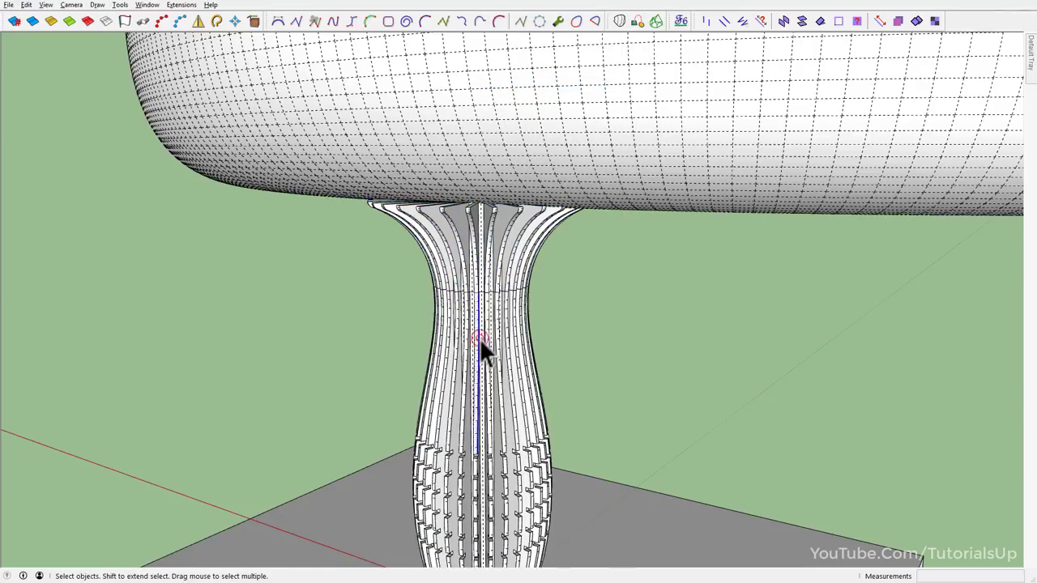
{"action": "double_click", "coordinate": [480, 339]}
{"action": "right_click", "coordinate": [479, 339]}
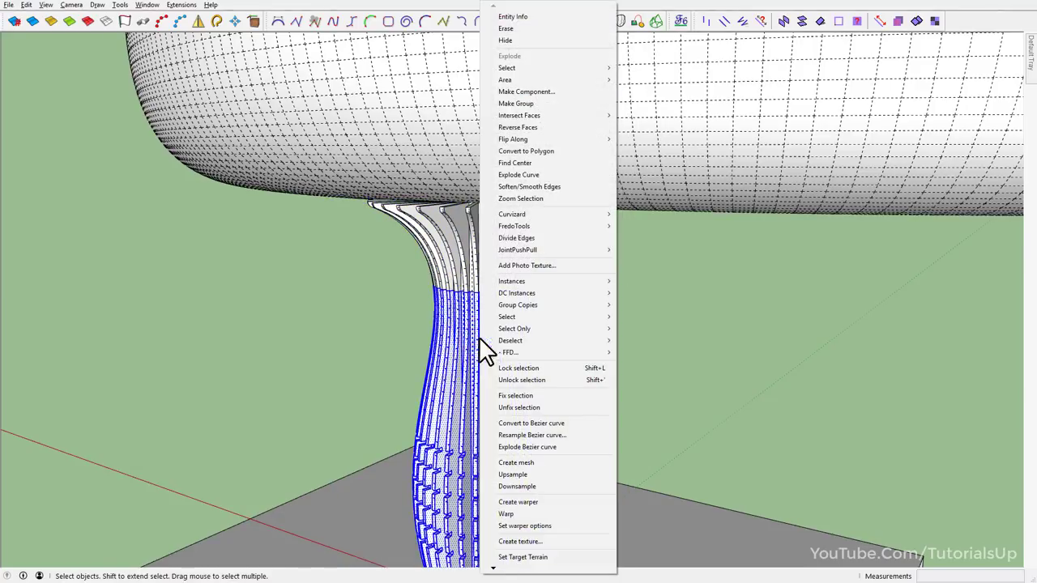
{"action": "left_click", "coordinate": [537, 103]}
{"action": "left_click", "coordinate": [687, 356]}
Open the capital group for editing and view it from below the canopy.
{"action": "left_click", "coordinate": [501, 242]}
{"action": "double_click", "coordinate": [483, 243]}
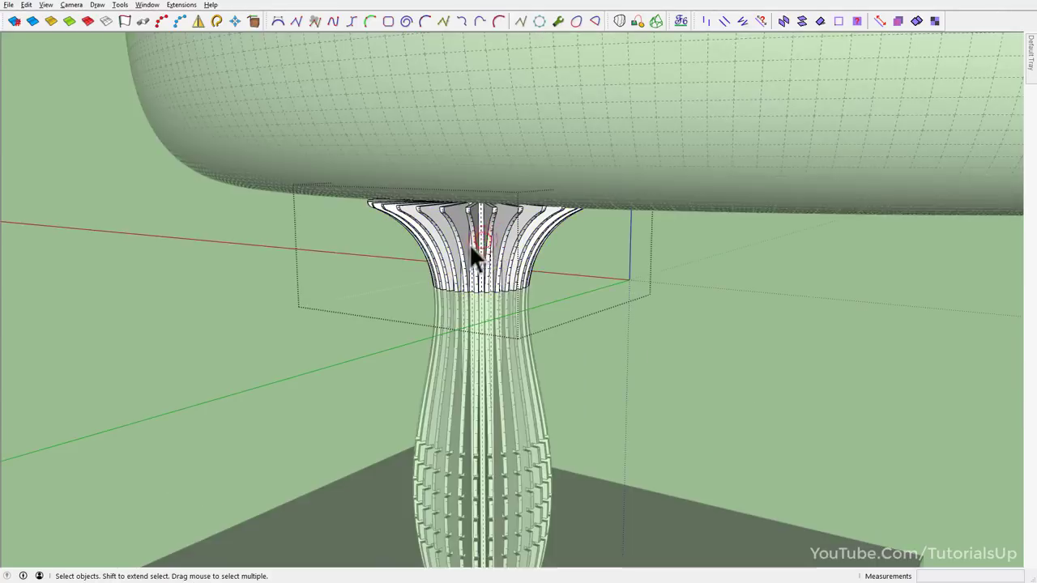
{"action": "scroll", "coordinate": [464, 245], "scroll_direction": "up", "scroll_amount": 3}
{"action": "mouse_move", "coordinate": [461, 244]}
{"action": "middle_mouse_down"}
{"action": "mouse_move", "coordinate": [559, 371]}
{"action": "mouse_move", "coordinate": [620, 366]}
{"action": "middle_mouse_up"}
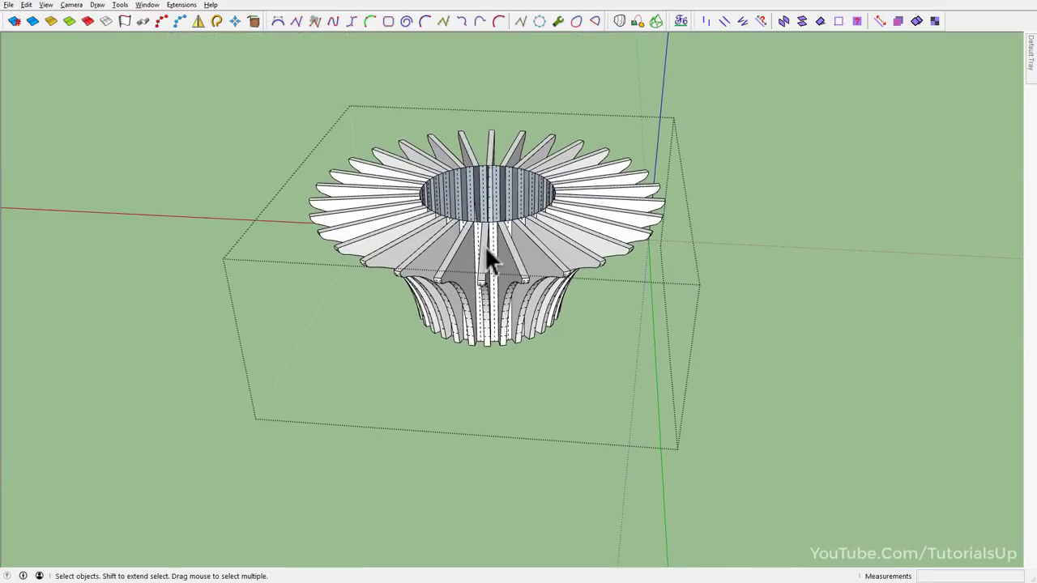
{"action": "scroll", "coordinate": [486, 262], "scroll_direction": "up", "scroll_amount": 3}
{"action": "scroll", "coordinate": [489, 259], "scroll_direction": "up", "scroll_amount": 2}
{"action": "scroll", "coordinate": [492, 275], "scroll_direction": "up", "scroll_amount": 1}
{"action": "mouse_move", "coordinate": [494, 302]}
{"action": "middle_mouse_down"}
{"action": "mouse_move", "coordinate": [556, 313]}
{"action": "mouse_move", "coordinate": [740, 209]}
{"action": "mouse_move", "coordinate": [598, 154]}
{"action": "mouse_move", "coordinate": [403, 148]}
{"action": "middle_mouse_up"}
{"action": "scroll", "coordinate": [643, 324], "scroll_direction": "up", "scroll_amount": 3}
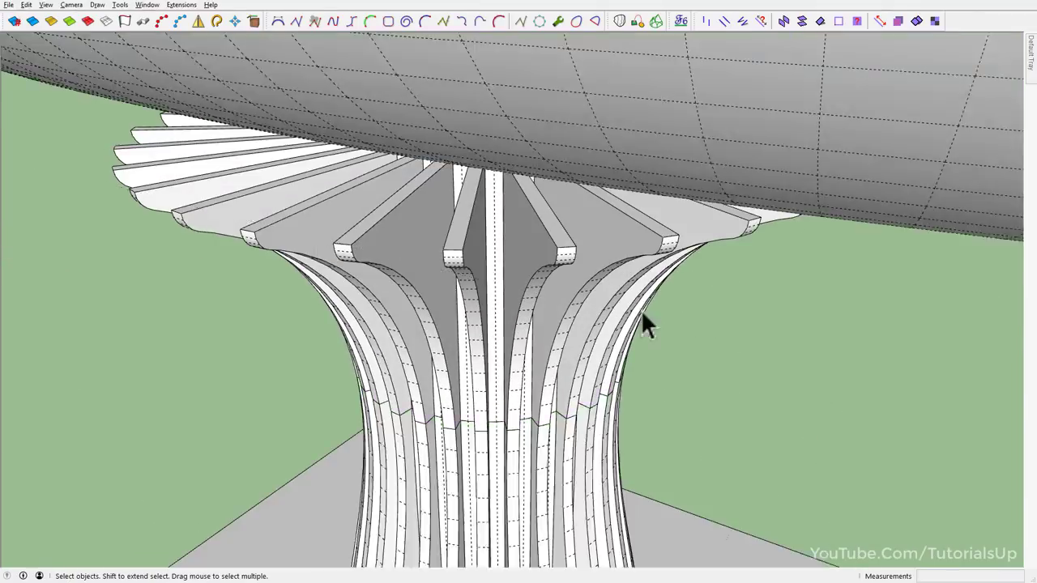
{"action": "middle_click_drag", "start_coordinate": [643, 324], "coordinate": [479, 238]}
Wrap the capital in a 3x3 FFD deformation lattice and open it for editing.
{"action": "right_click", "coordinate": [468, 219]}
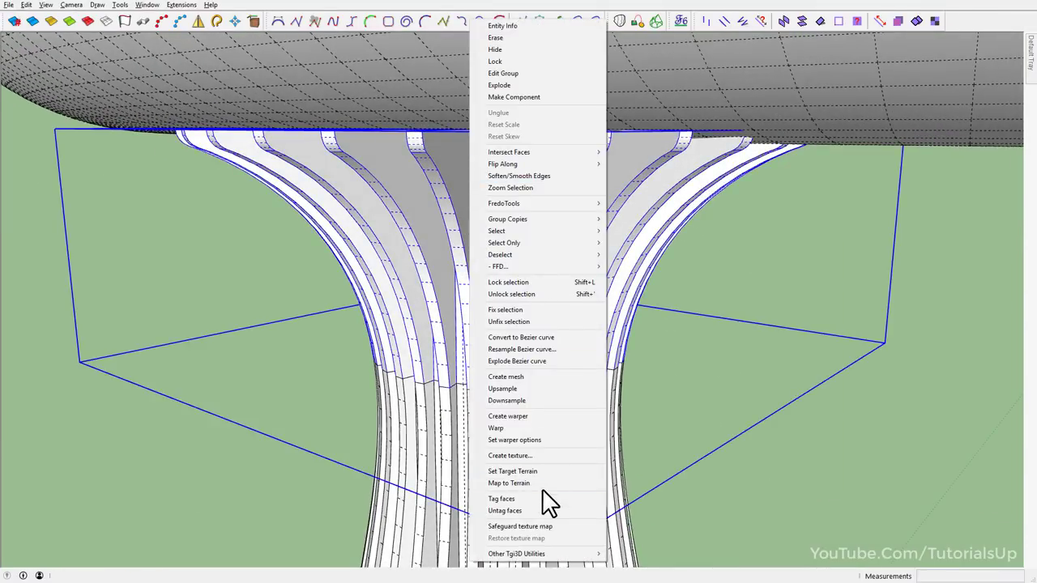
{"action": "mouse_move", "coordinate": [535, 267]}
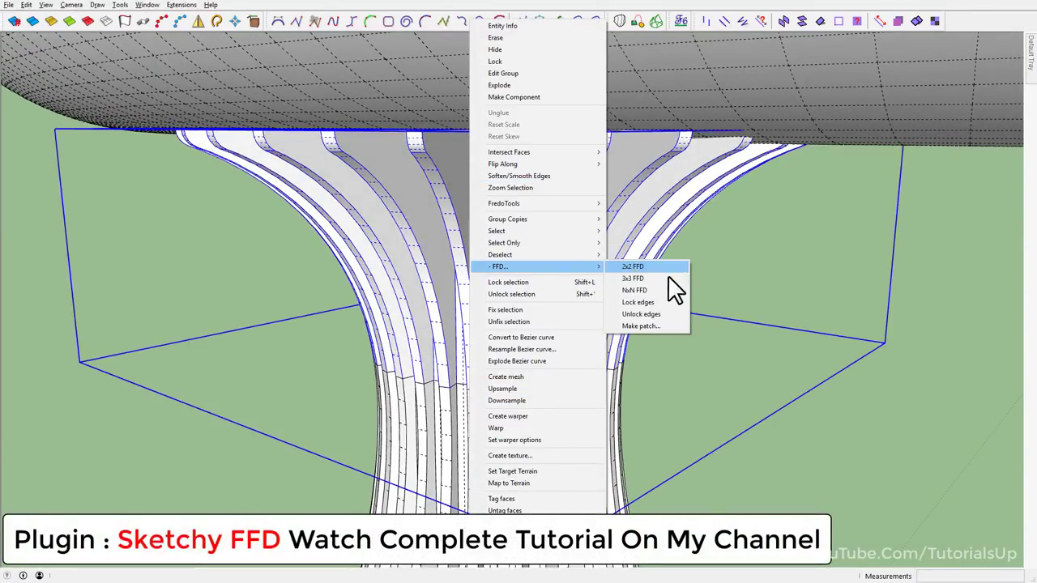
{"action": "left_click", "coordinate": [663, 279]}
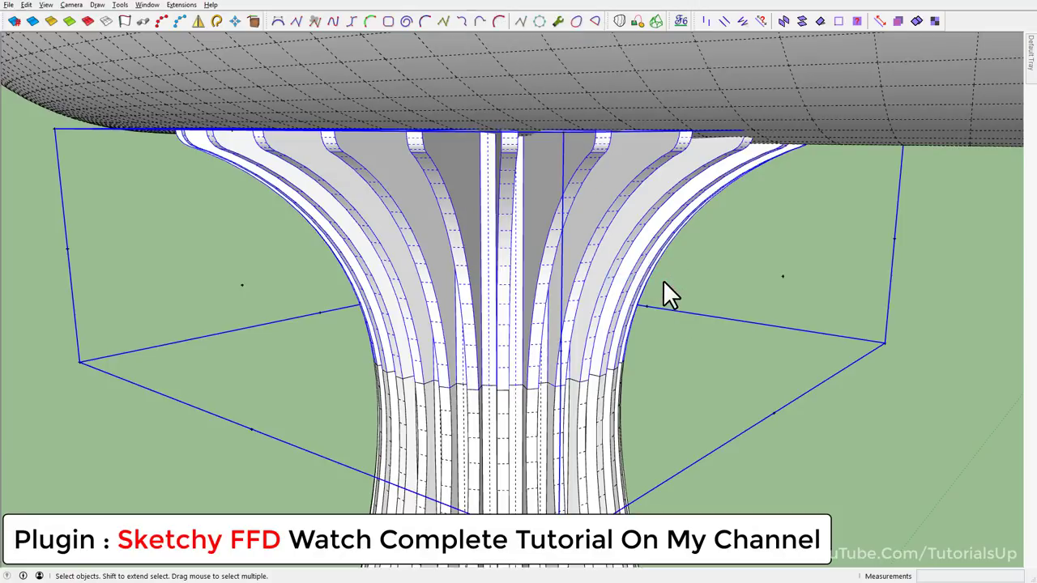
{"action": "scroll", "coordinate": [550, 333], "scroll_direction": "down", "scroll_amount": 3}
{"action": "left_click", "coordinate": [553, 211]}
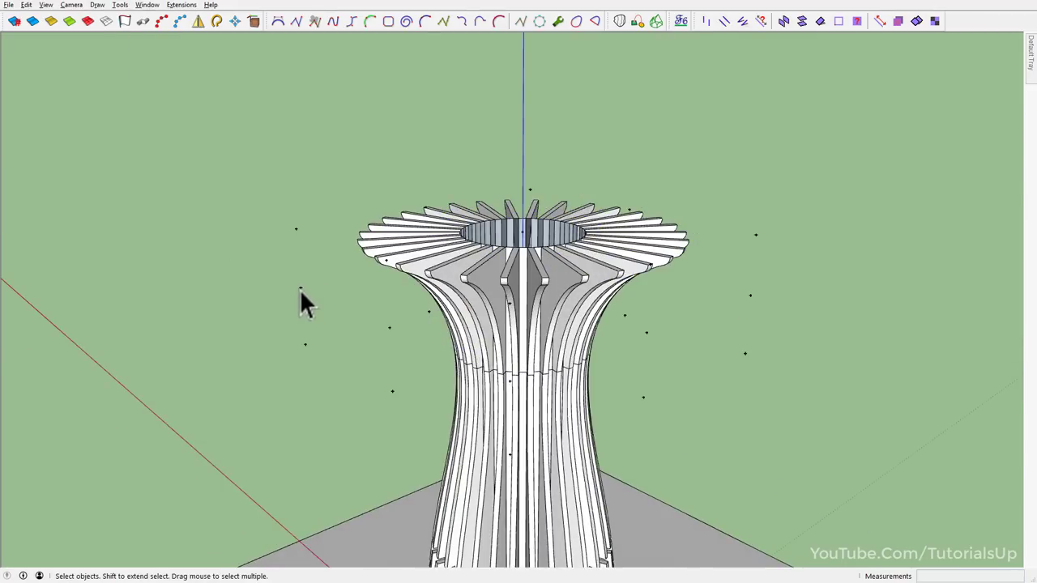
{"action": "double_click", "coordinate": [300, 289]}
{"action": "middle_click_drag", "start_coordinate": [299, 289], "coordinate": [211, 209]}
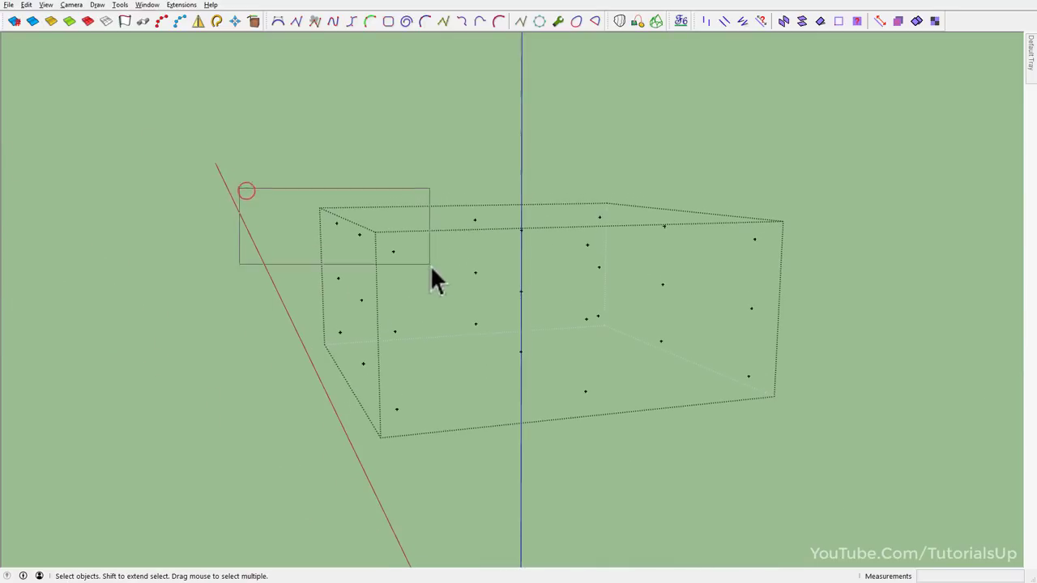
Raise the top lattice control points 2.35' to flare the capital, then inspect it.
{"action": "left_click_drag", "start_coordinate": [856, 249], "coordinate": [863, 249]}
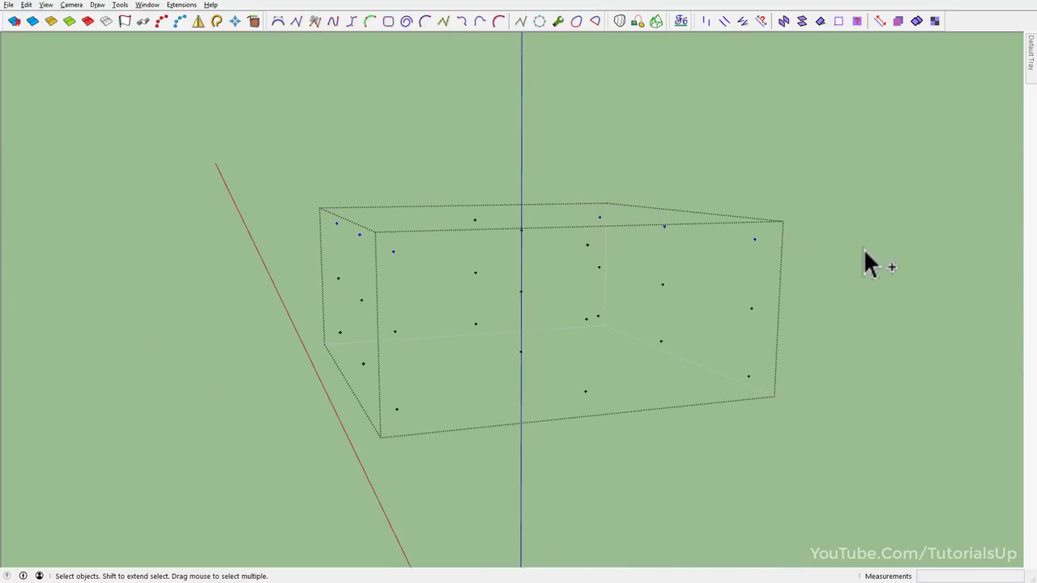
{"action": "key", "text": "m"}
{"action": "left_click", "coordinate": [361, 283]}
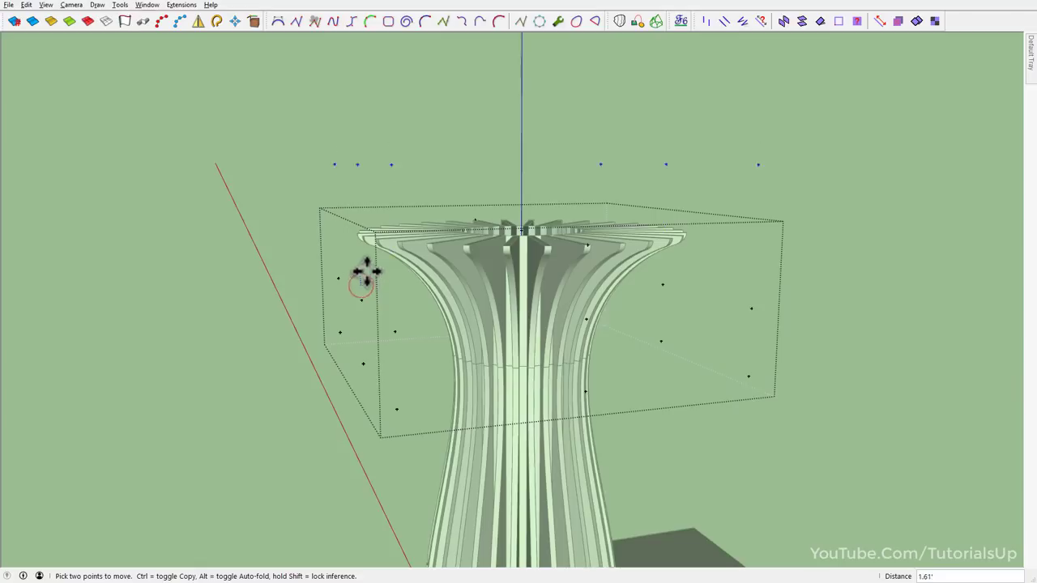
{"action": "left_click", "coordinate": [361, 270]}
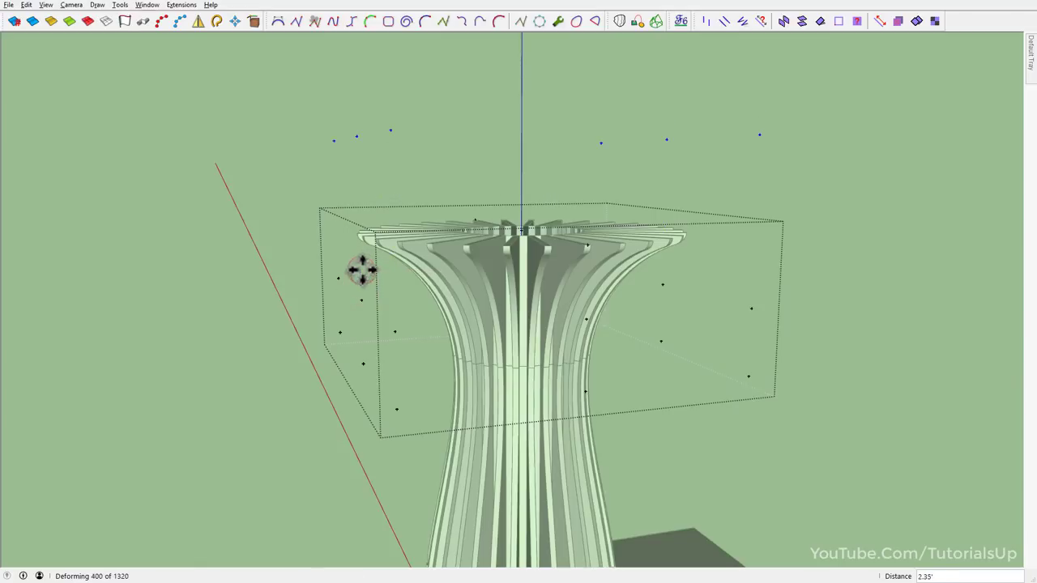
{"action": "middle_click_drag", "start_coordinate": [537, 232], "coordinate": [556, 258]}
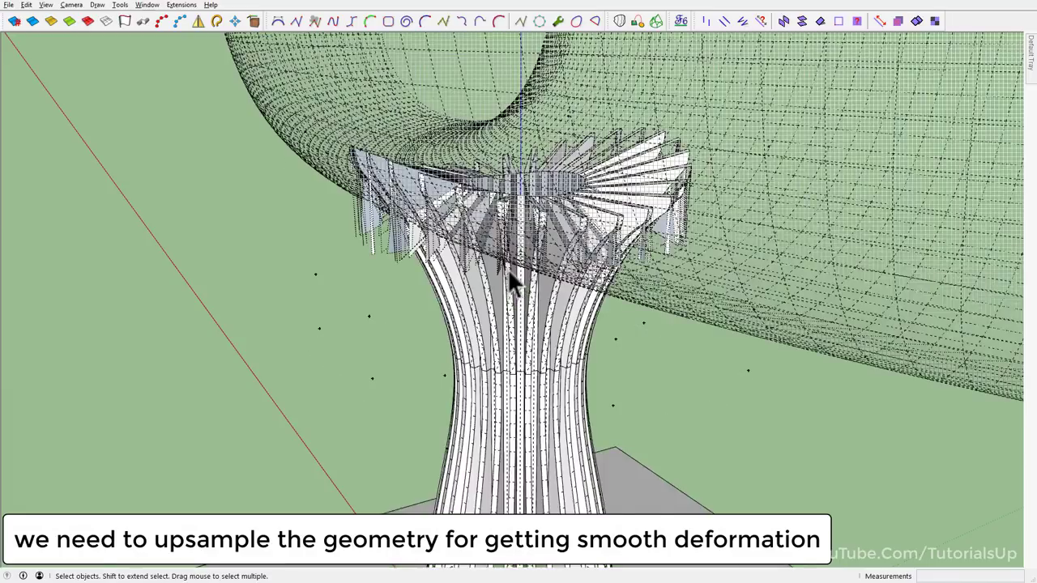
{"action": "middle_click_drag", "start_coordinate": [500, 180], "coordinate": [358, 177]}
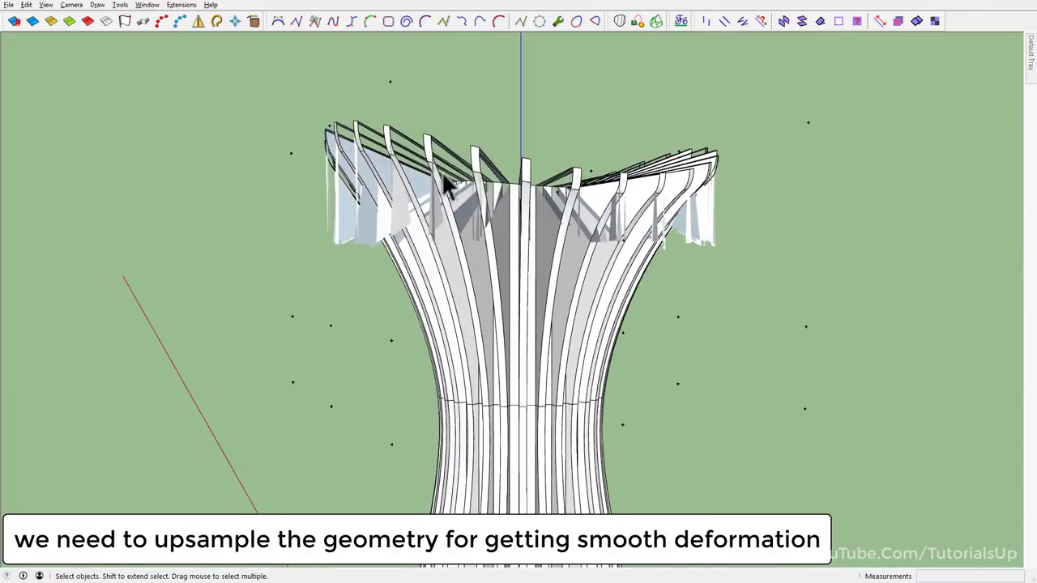
{"action": "middle_click_drag", "start_coordinate": [139, 232], "coordinate": [597, 251]}
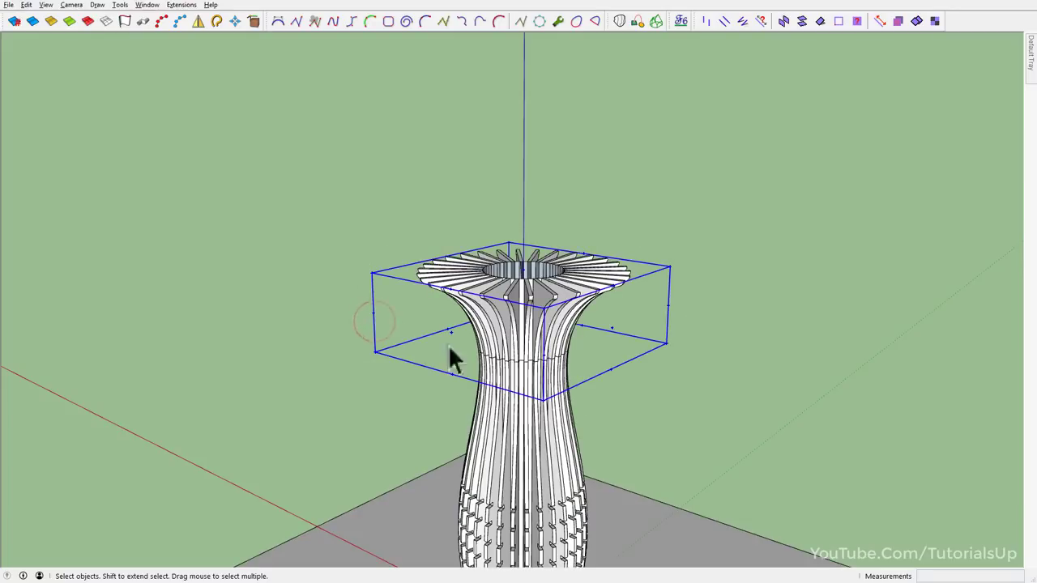
Explode the column group into loose geometry and frame it from a lower angle.
{"action": "right_click", "coordinate": [526, 317]}
{"action": "left_click", "coordinate": [581, 89]}
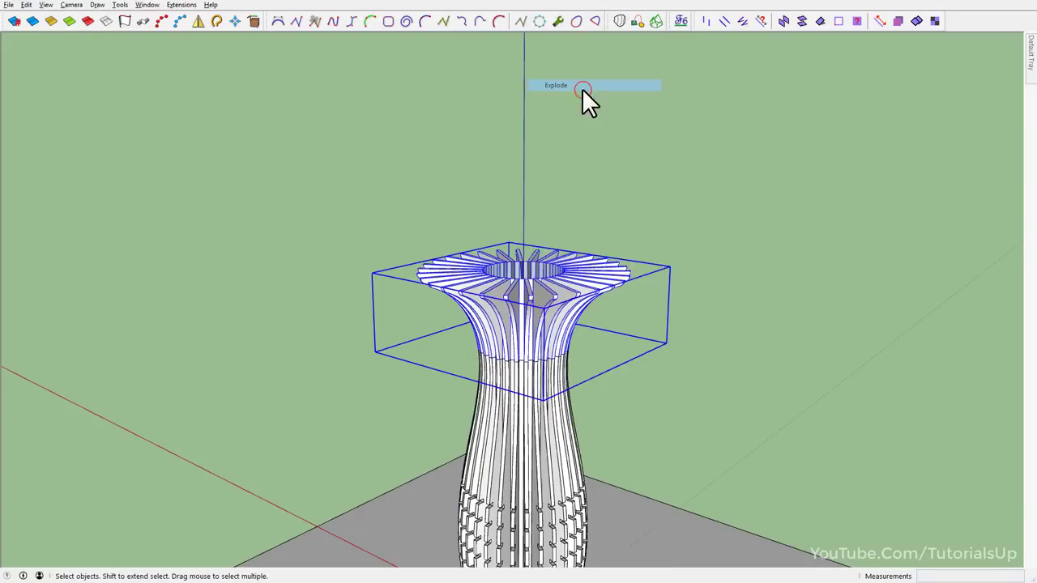
{"action": "right_click", "coordinate": [533, 315]}
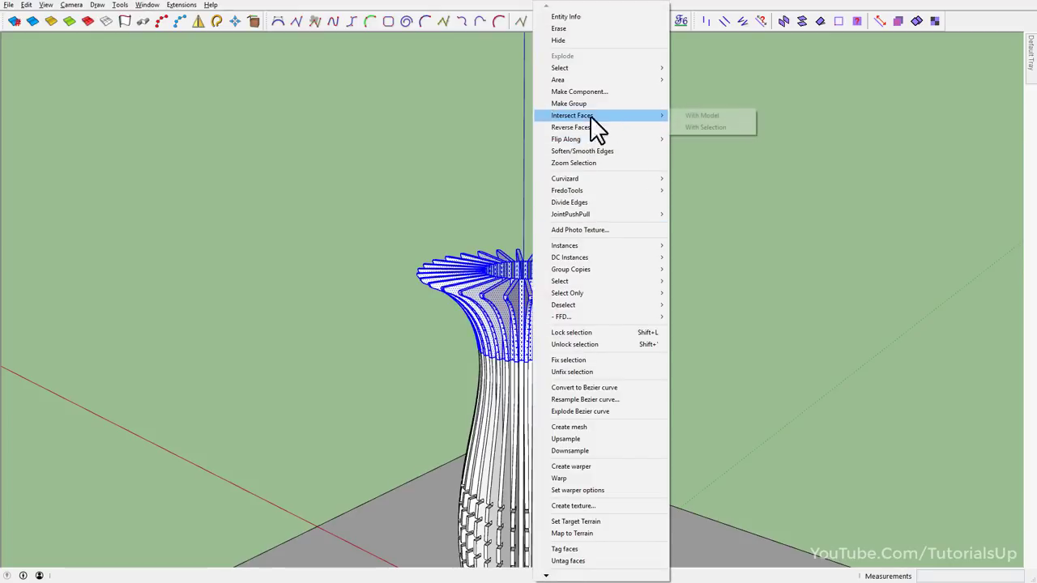
{"action": "key", "text": "Return"}
{"action": "mouse_move", "coordinate": [496, 299]}
{"action": "middle_mouse_down"}
{"action": "mouse_move", "coordinate": [637, 324]}
{"action": "mouse_move", "coordinate": [533, 314]}
{"action": "middle_mouse_up"}
Unhide the curved canopy mesh above the column and slab.
{"action": "key", "text": "alt+h"}
{"action": "right_click", "coordinate": [500, 179]}
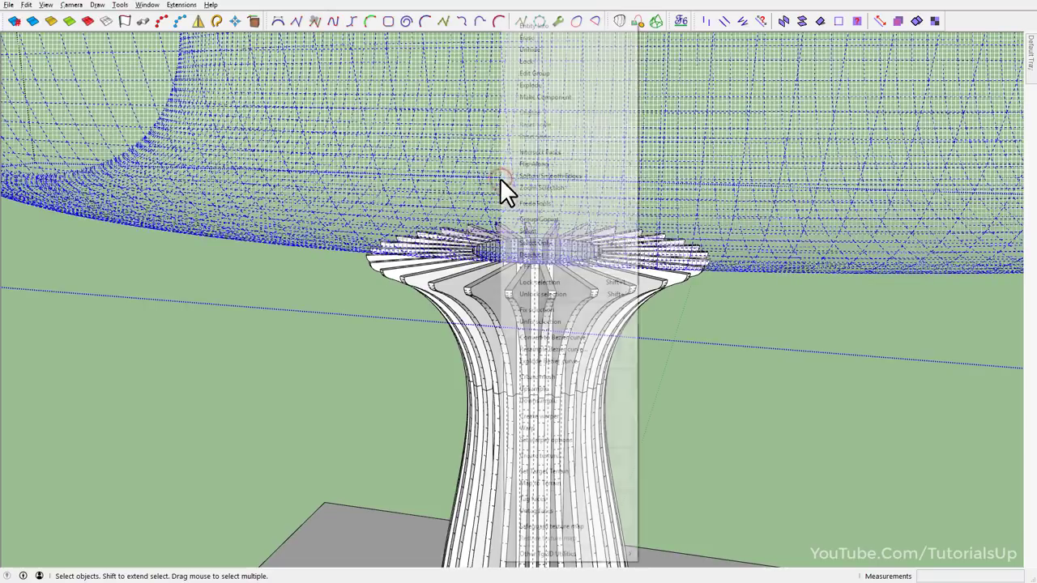
{"action": "left_click", "coordinate": [558, 50]}
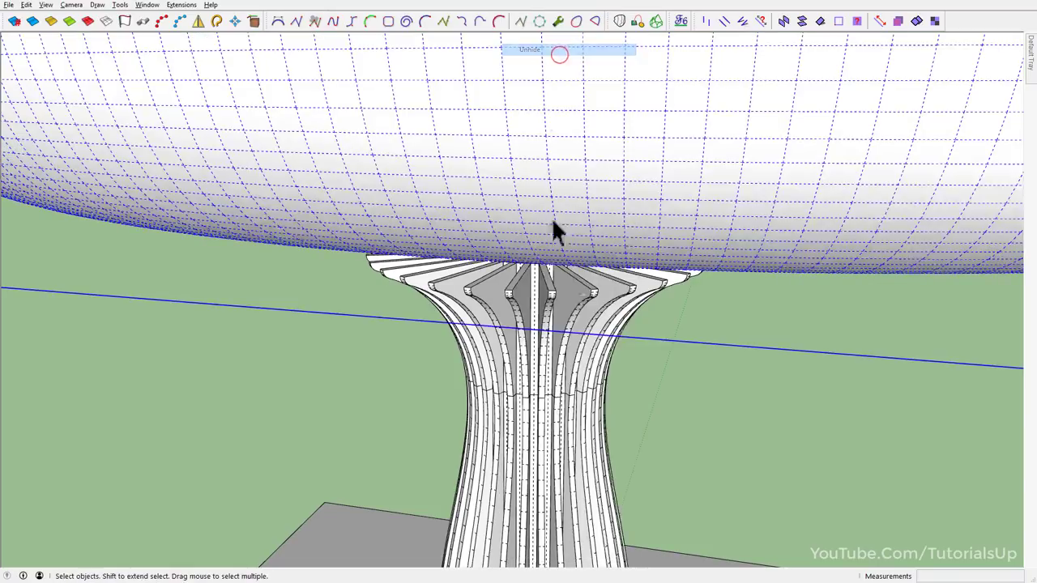
{"action": "left_click", "coordinate": [683, 451]}
{"action": "scroll", "coordinate": [485, 257], "scroll_direction": "down", "scroll_amount": 3}
{"action": "middle_click_drag", "start_coordinate": [483, 260], "coordinate": [449, 335]}
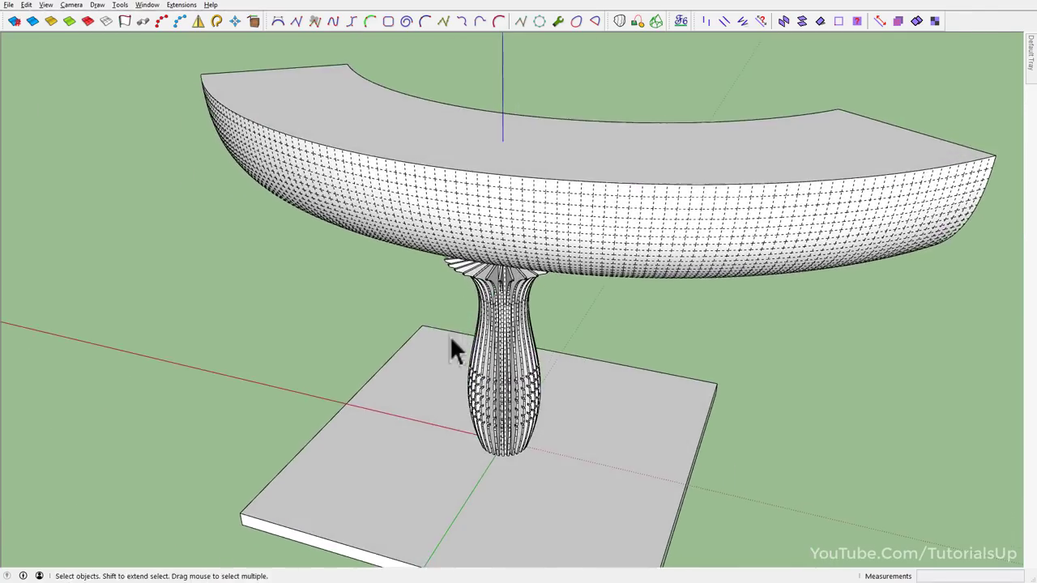
{"action": "scroll", "coordinate": [535, 276], "scroll_direction": "up", "scroll_amount": 1}
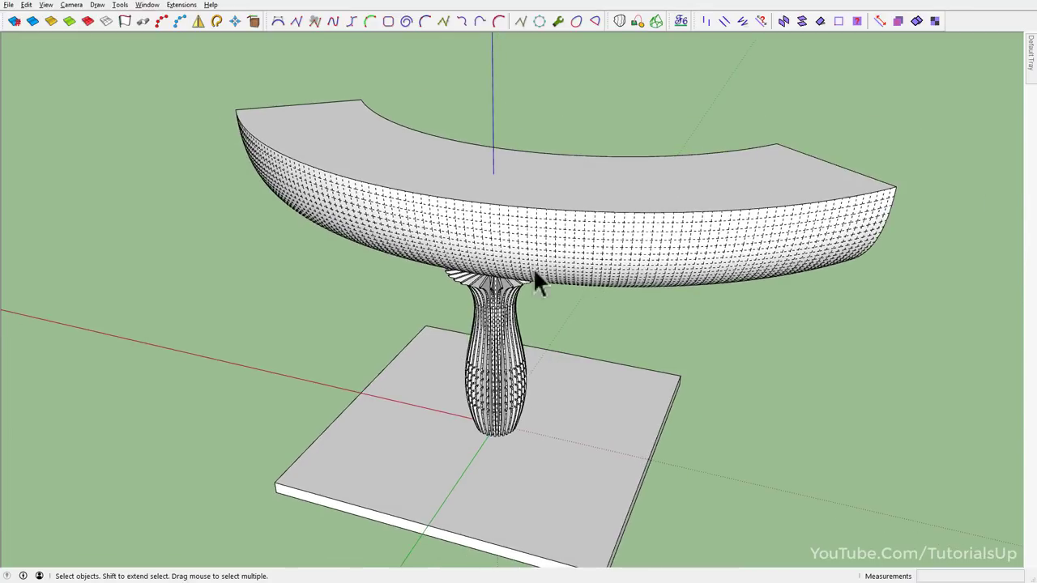
Select the canopy and start moving it upward from a picked point.
{"action": "left_click", "coordinate": [595, 242]}
{"action": "key", "text": "m"}
{"action": "middle_click_drag", "start_coordinate": [581, 457], "coordinate": [561, 483]}
{"action": "left_click", "coordinate": [562, 484]}
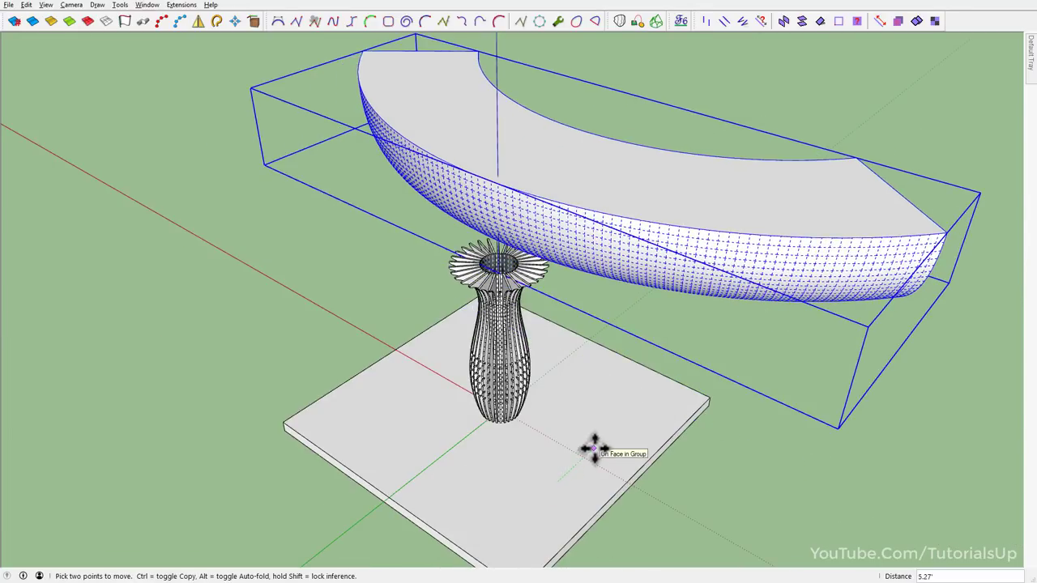
Raise the curved canopy by 10.
{"action": "type", "text": "10"}
{"action": "key", "text": "Return"}
{"action": "key", "text": "space"}
{"action": "scroll", "coordinate": [538, 276], "scroll_direction": "up", "scroll_amount": 2}
{"action": "scroll", "coordinate": [521, 271], "scroll_direction": "up", "scroll_amount": 2}
Erase a stray edge inside the flared capital at the column top.
{"action": "left_click", "coordinate": [519, 265]}
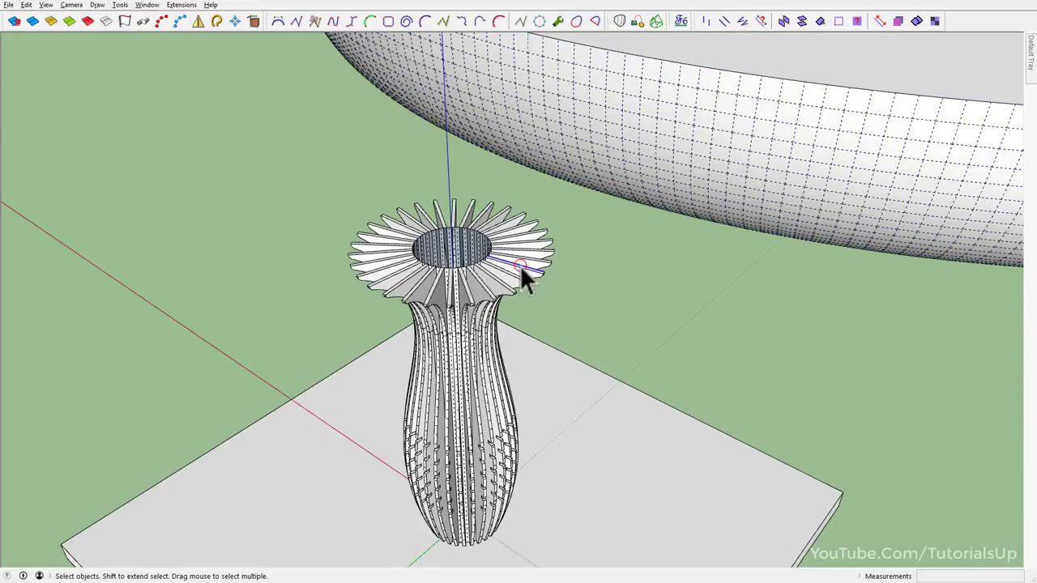
{"action": "scroll", "coordinate": [448, 285], "scroll_direction": "up", "scroll_amount": 3}
{"action": "mouse_move", "coordinate": [447, 285]}
{"action": "middle_mouse_down"}
{"action": "mouse_move", "coordinate": [497, 294]}
{"action": "mouse_move", "coordinate": [379, 306]}
{"action": "mouse_move", "coordinate": [562, 189]}
{"action": "mouse_move", "coordinate": [525, 211]}
{"action": "middle_mouse_up"}
{"action": "key", "text": "F4"}
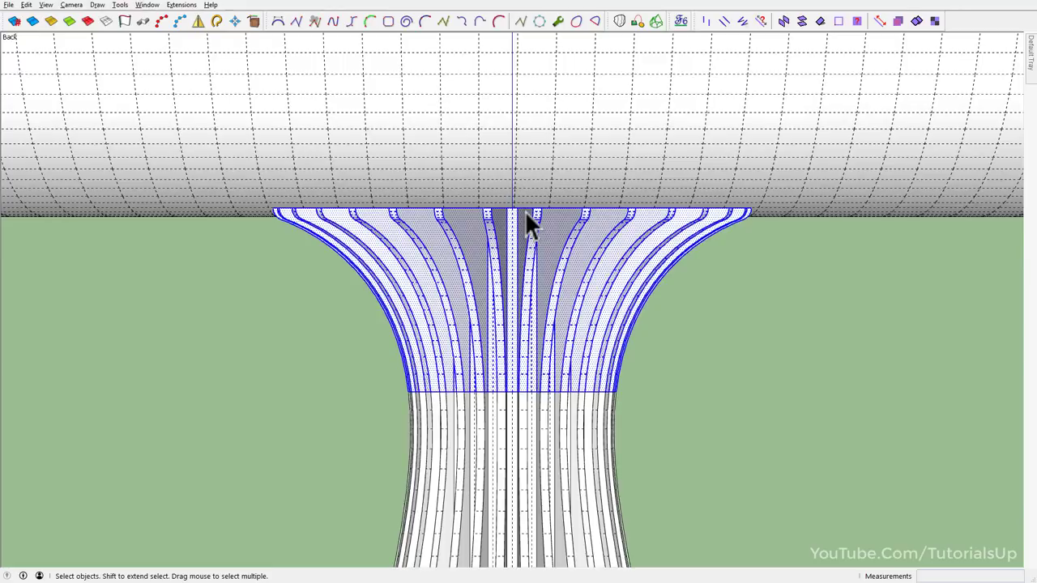
{"action": "mouse_move", "coordinate": [548, 252]}
{"action": "middle_mouse_down"}
{"action": "mouse_move", "coordinate": [480, 312]}
{"action": "mouse_move", "coordinate": [519, 364]}
{"action": "mouse_move", "coordinate": [496, 293]}
{"action": "middle_mouse_up"}
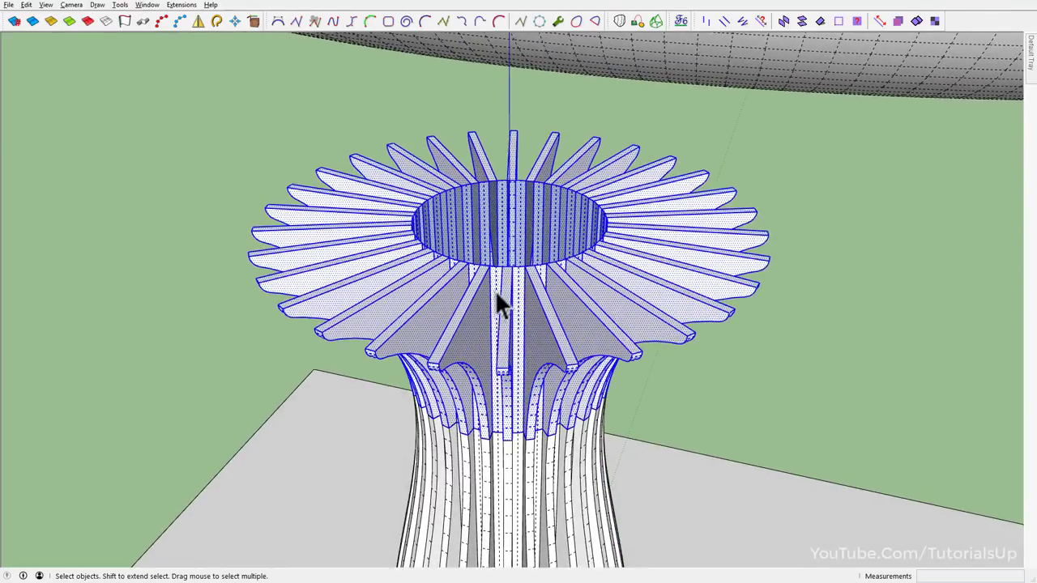
{"action": "scroll", "coordinate": [494, 275], "scroll_direction": "up", "scroll_amount": 3}
{"action": "key", "text": "e"}
{"action": "scroll", "coordinate": [519, 237], "scroll_direction": "up", "scroll_amount": 2}
{"action": "left_click", "coordinate": [523, 232]}
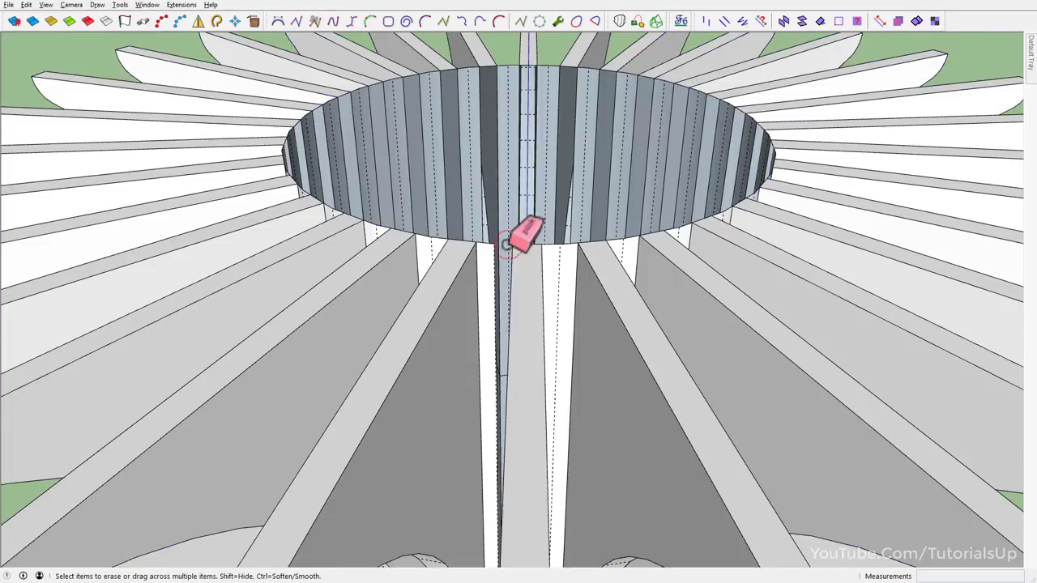
{"action": "middle_click_drag", "start_coordinate": [523, 232], "coordinate": [504, 318]}
{"action": "scroll", "coordinate": [504, 318], "scroll_direction": "up", "scroll_amount": 2}
{"action": "scroll", "coordinate": [491, 286], "scroll_direction": "down", "scroll_amount": 5}
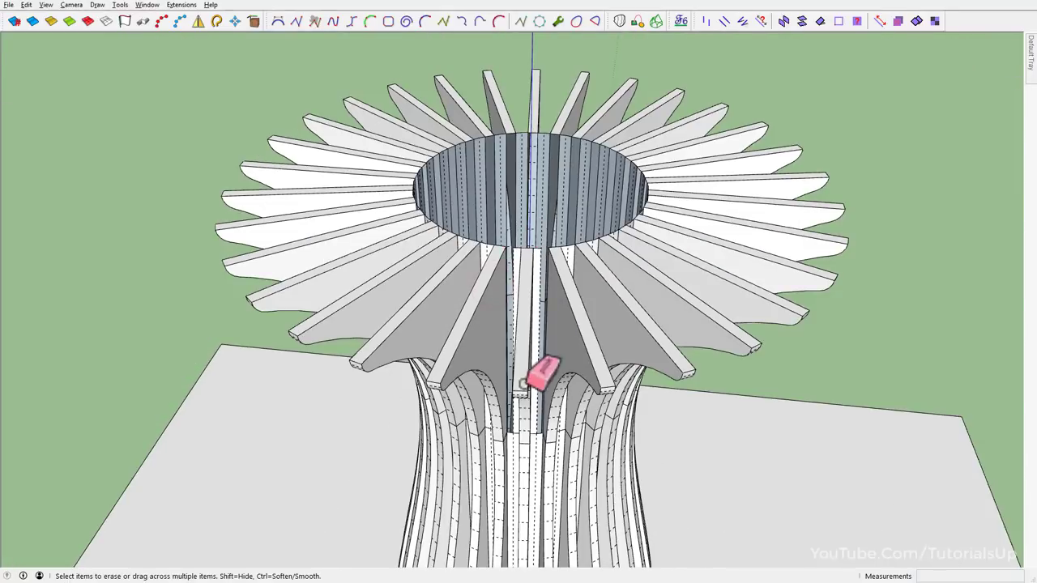
{"action": "scroll", "coordinate": [527, 409], "scroll_direction": "up", "scroll_amount": 3}
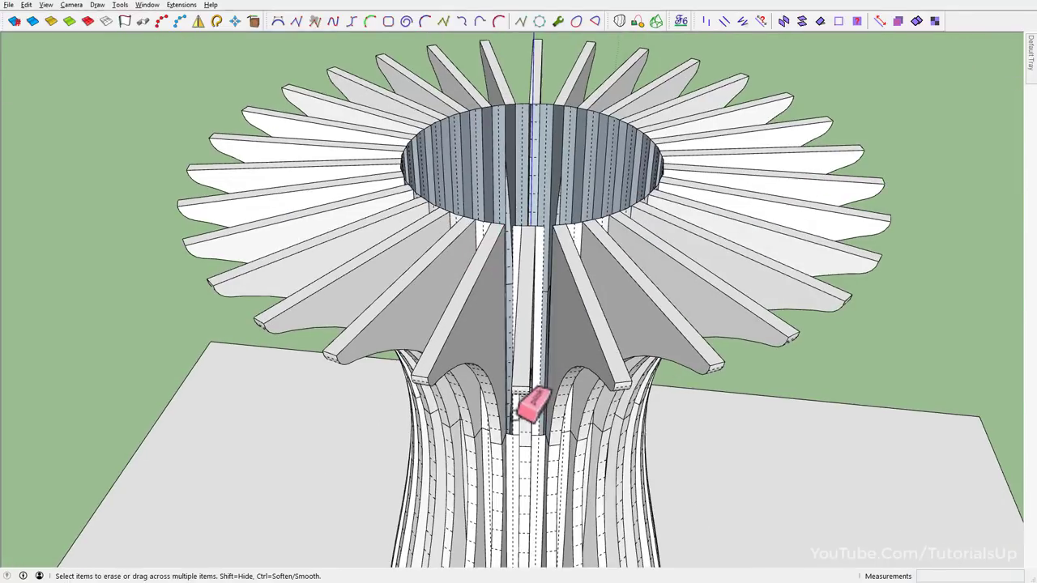
Keep one capital fin by inverting the selection and deleting all the other fins.
{"action": "triple_click", "coordinate": [517, 367]}
{"action": "scroll", "coordinate": [515, 444], "scroll_direction": "up", "scroll_amount": 3}
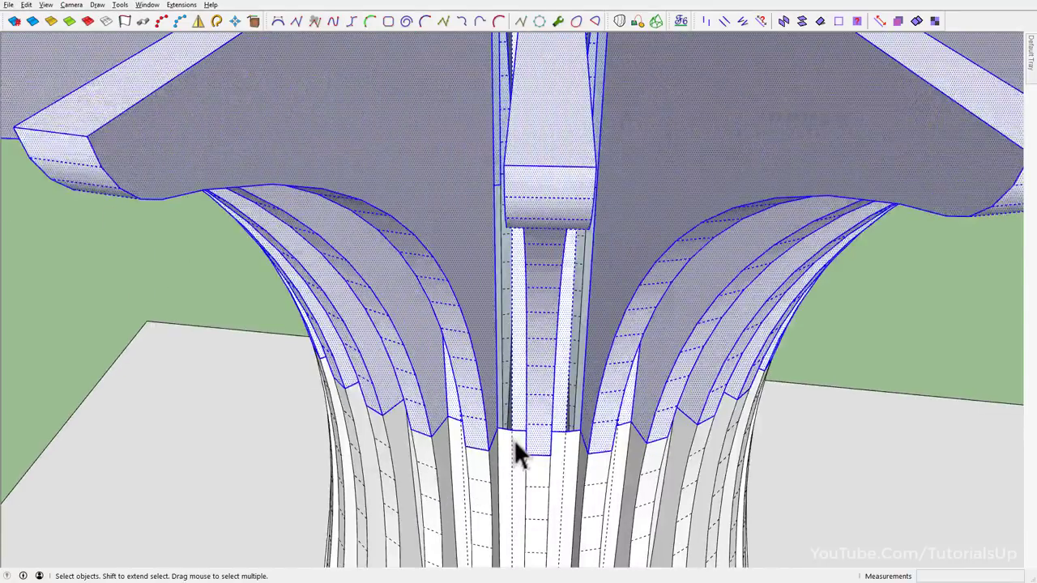
{"action": "scroll", "coordinate": [516, 445], "scroll_direction": "up", "scroll_amount": 3}
{"action": "key", "text": "q"}
{"action": "key", "text": "e"}
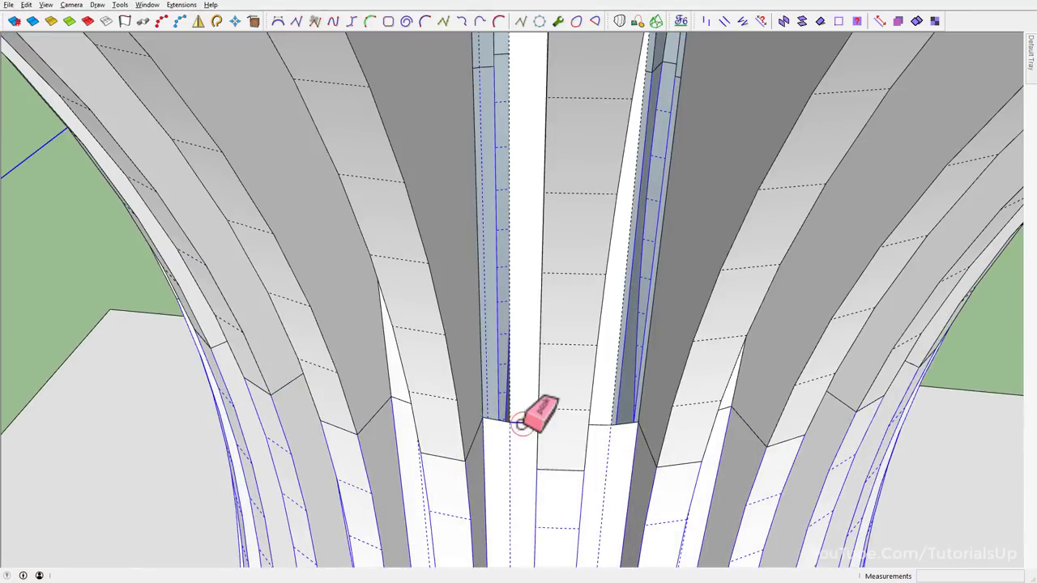
{"action": "scroll", "coordinate": [518, 425], "scroll_direction": "down", "scroll_amount": 5}
{"action": "scroll", "coordinate": [539, 412], "scroll_direction": "up", "scroll_amount": 5}
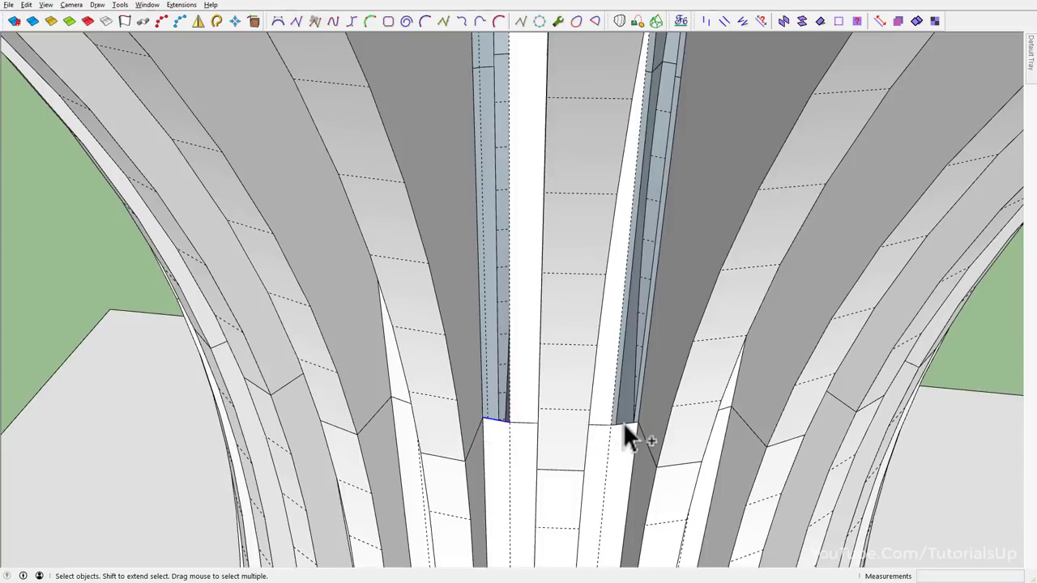
{"action": "scroll", "coordinate": [558, 429], "scroll_direction": "down", "scroll_amount": 2}
{"action": "scroll", "coordinate": [523, 435], "scroll_direction": "down", "scroll_amount": 3}
{"action": "scroll", "coordinate": [486, 381], "scroll_direction": "down", "scroll_amount": 2}
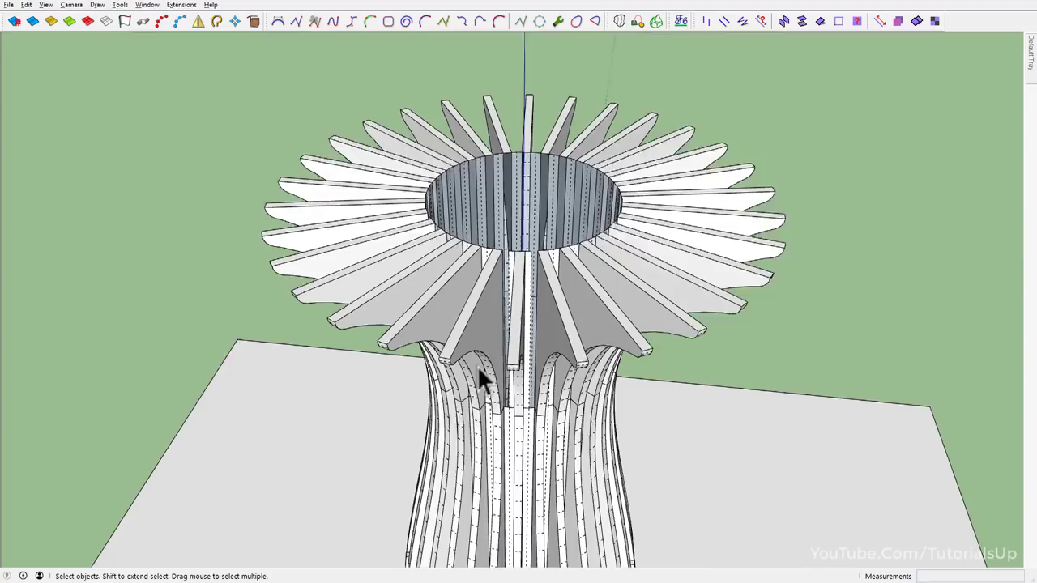
{"action": "scroll", "coordinate": [478, 357], "scroll_direction": "down", "scroll_amount": 1}
{"action": "left_click", "coordinate": [477, 336]}
{"action": "key", "text": "ctrl+shift+i"}
{"action": "key", "text": "Delete"}
Delete the remaining fin's large side face, leaving its curved outline edges.
{"action": "mouse_move", "coordinate": [486, 342]}
{"action": "middle_mouse_down"}
{"action": "mouse_move", "coordinate": [312, 254]}
{"action": "mouse_move", "coordinate": [341, 225]}
{"action": "middle_mouse_up"}
{"action": "left_click", "coordinate": [523, 346]}
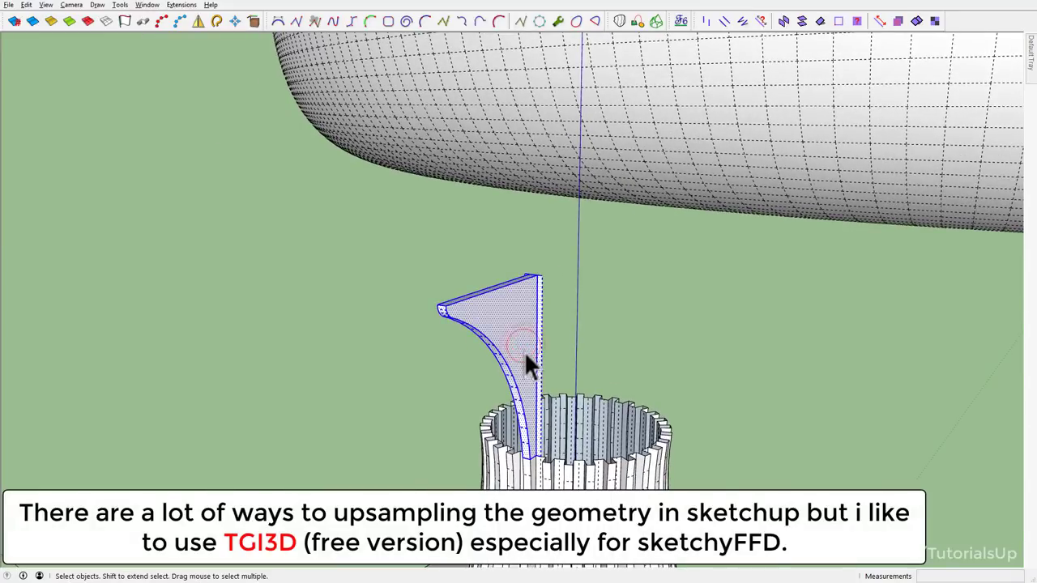
{"action": "mouse_move", "coordinate": [524, 351]}
{"action": "middle_mouse_down"}
{"action": "mouse_move", "coordinate": [581, 226]}
{"action": "mouse_move", "coordinate": [944, 300]}
{"action": "mouse_move", "coordinate": [475, 429]}
{"action": "mouse_move", "coordinate": [490, 405]}
{"action": "middle_mouse_up"}
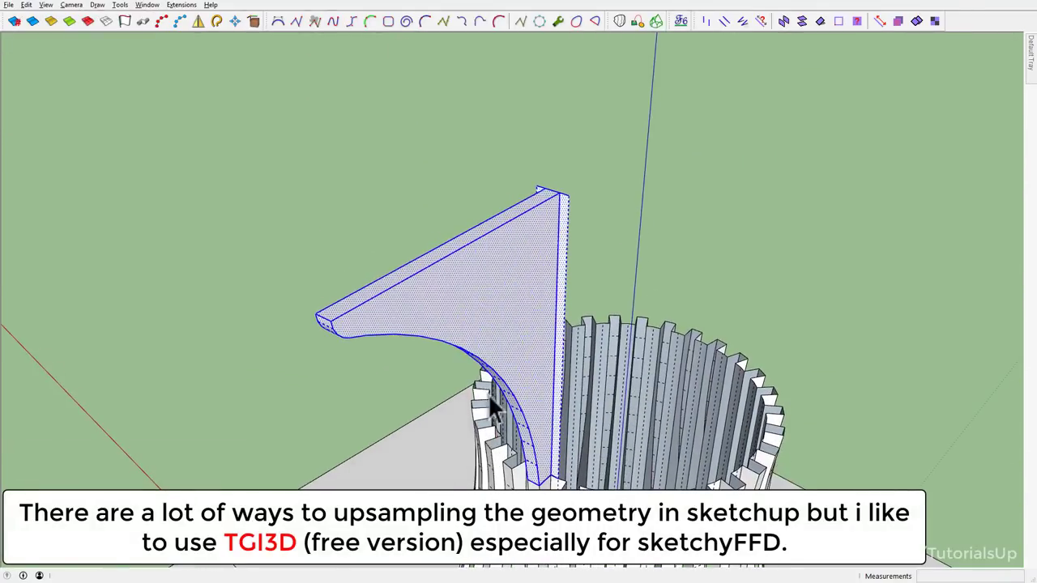
{"action": "left_click", "coordinate": [481, 228]}
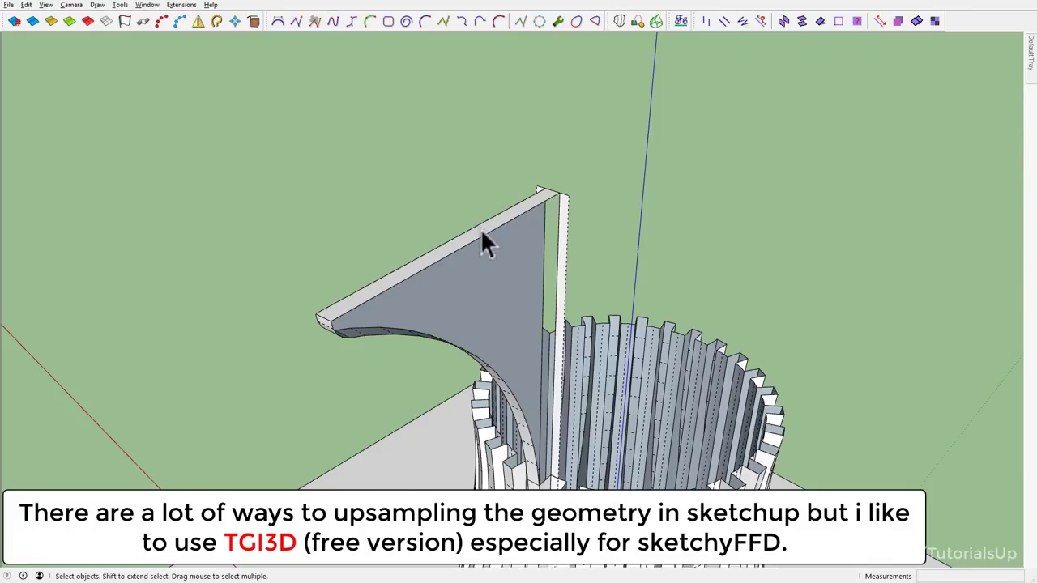
{"action": "key", "text": "Delete"}
{"action": "mouse_move", "coordinate": [498, 324]}
{"action": "middle_mouse_down"}
{"action": "mouse_move", "coordinate": [544, 308]}
{"action": "mouse_move", "coordinate": [560, 217]}
{"action": "mouse_move", "coordinate": [613, 271]}
{"action": "mouse_move", "coordinate": [706, 208]}
{"action": "mouse_move", "coordinate": [712, 186]}
{"action": "middle_mouse_up"}
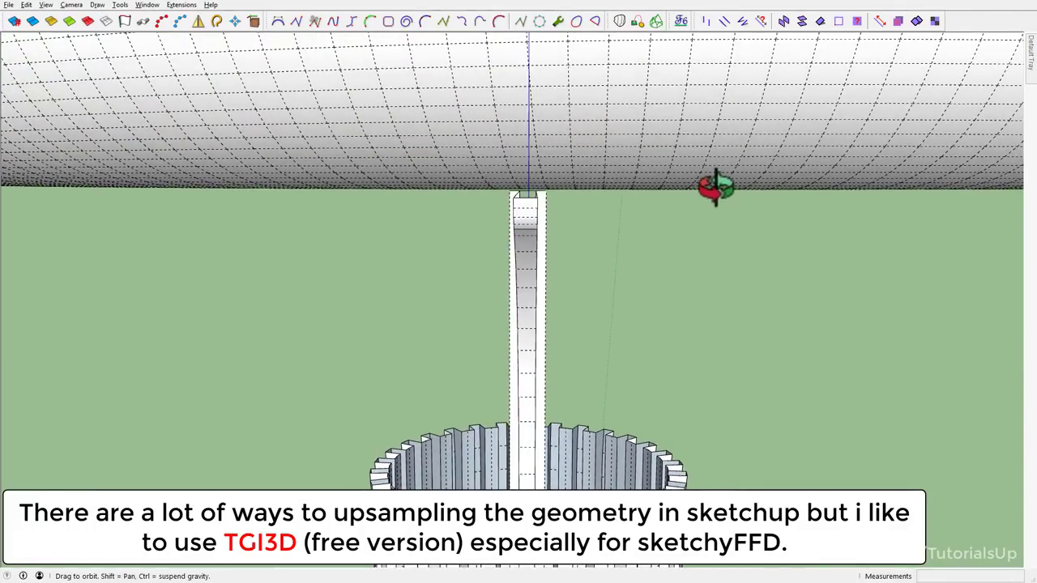
{"action": "left_click", "coordinate": [529, 186]}
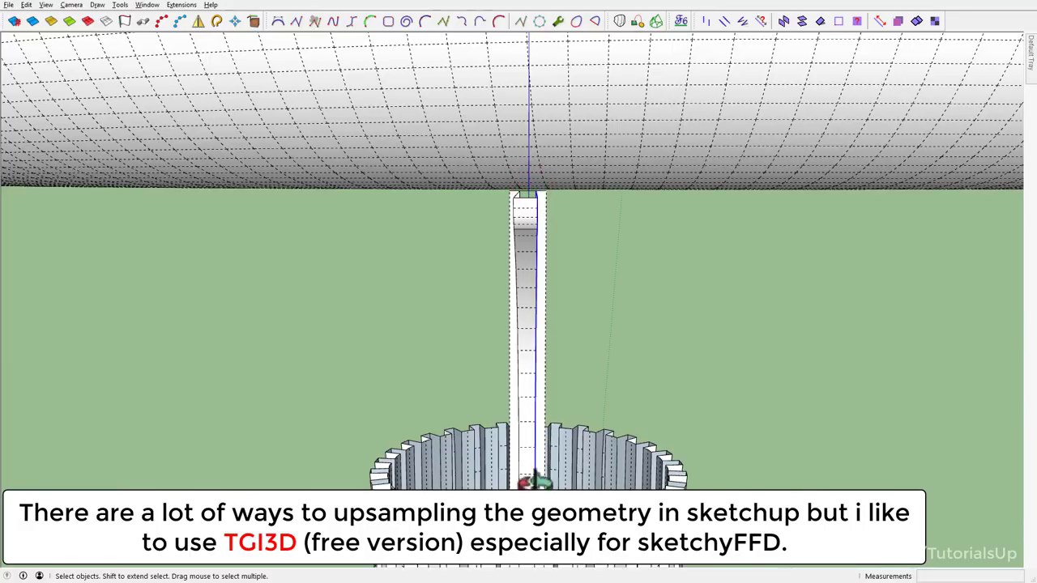
{"action": "middle_click_drag", "start_coordinate": [535, 482], "coordinate": [582, 260]}
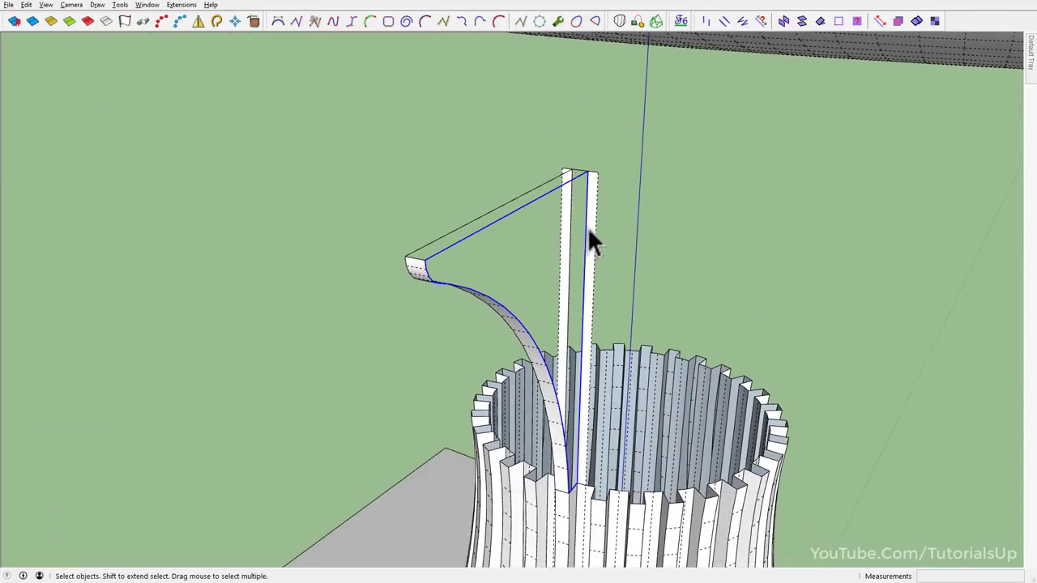
Fill the fin's curved outline and flare profile edges with triangulated meshes using Create mesh.
{"action": "right_click", "coordinate": [585, 224]}
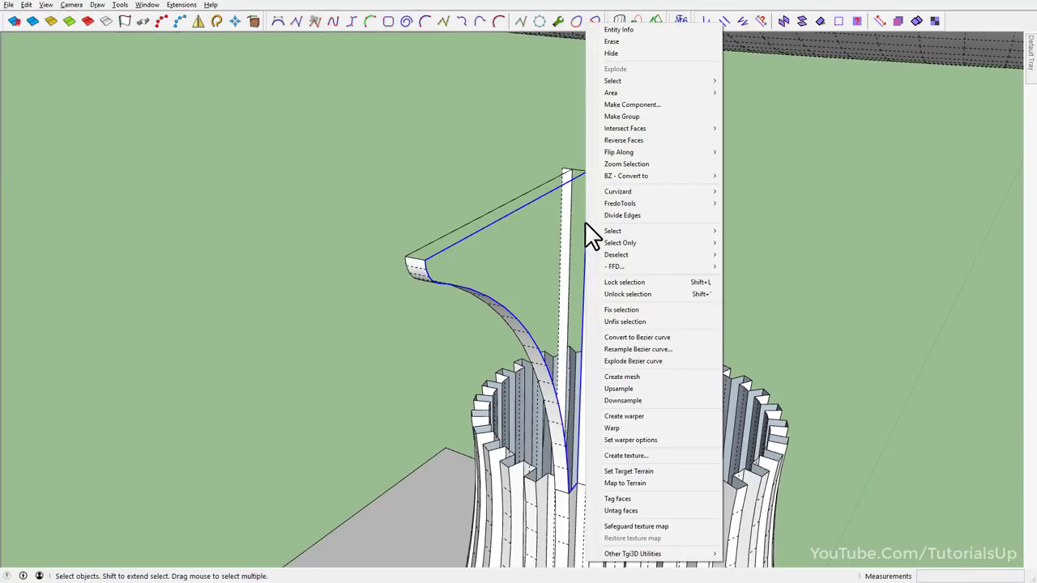
{"action": "left_click", "coordinate": [657, 376]}
{"action": "scroll", "coordinate": [595, 369], "scroll_direction": "up", "scroll_amount": 2}
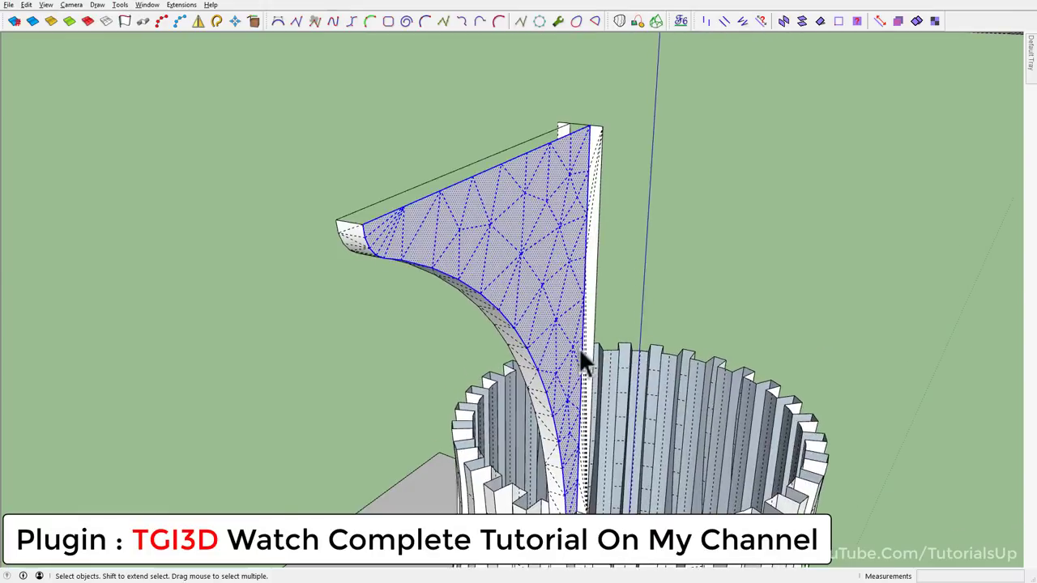
{"action": "mouse_move", "coordinate": [578, 359]}
{"action": "middle_mouse_down"}
{"action": "mouse_move", "coordinate": [530, 385]}
{"action": "mouse_move", "coordinate": [839, 370]}
{"action": "mouse_move", "coordinate": [883, 395]}
{"action": "mouse_move", "coordinate": [796, 364]}
{"action": "mouse_move", "coordinate": [744, 308]}
{"action": "middle_mouse_up"}
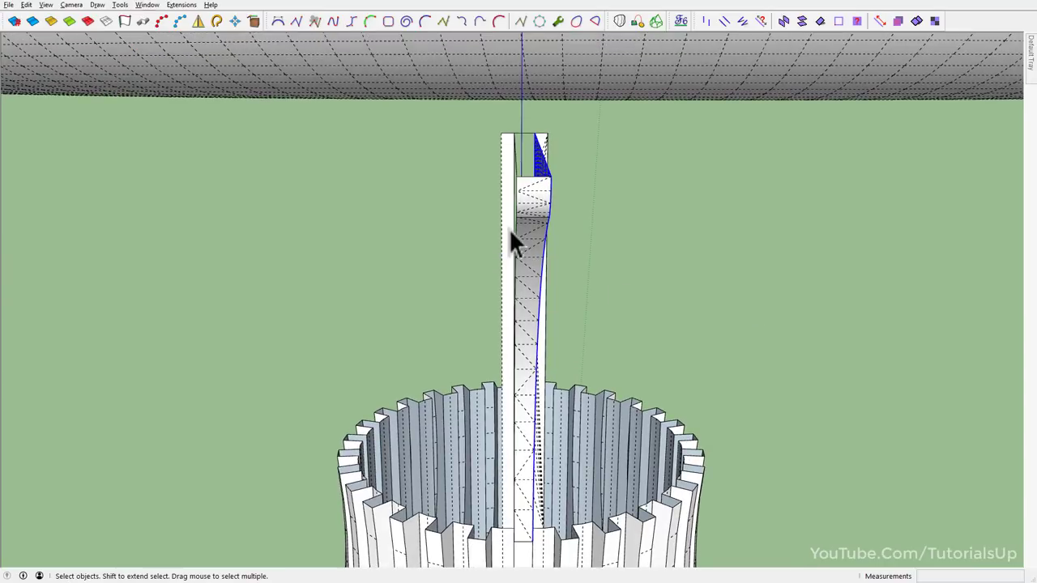
{"action": "left_click_drag", "start_coordinate": [524, 448], "coordinate": [520, 556]}
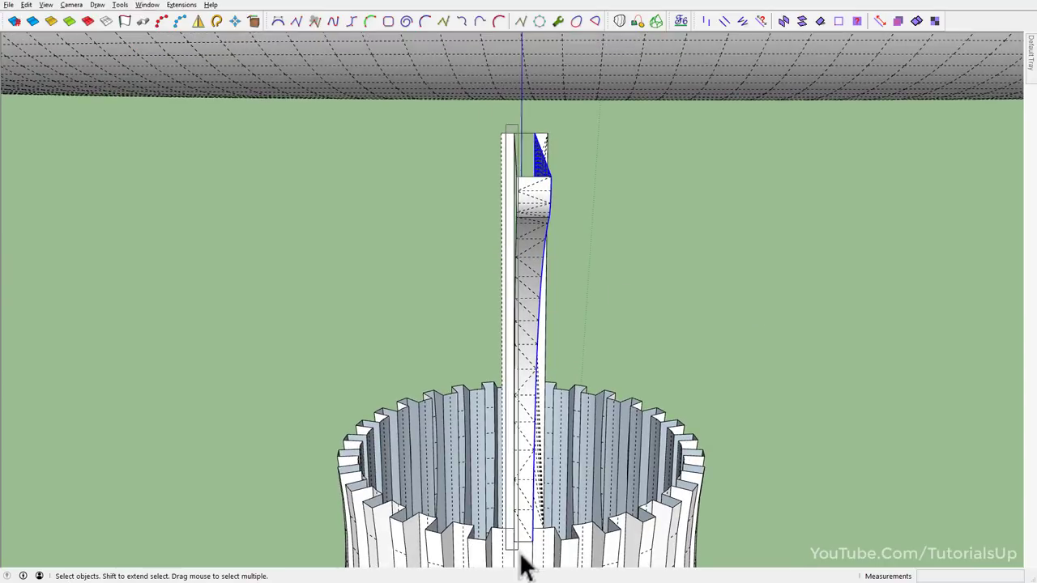
{"action": "mouse_move", "coordinate": [523, 567]}
{"action": "middle_mouse_down"}
{"action": "mouse_move", "coordinate": [567, 493]}
{"action": "mouse_move", "coordinate": [545, 243]}
{"action": "middle_mouse_up"}
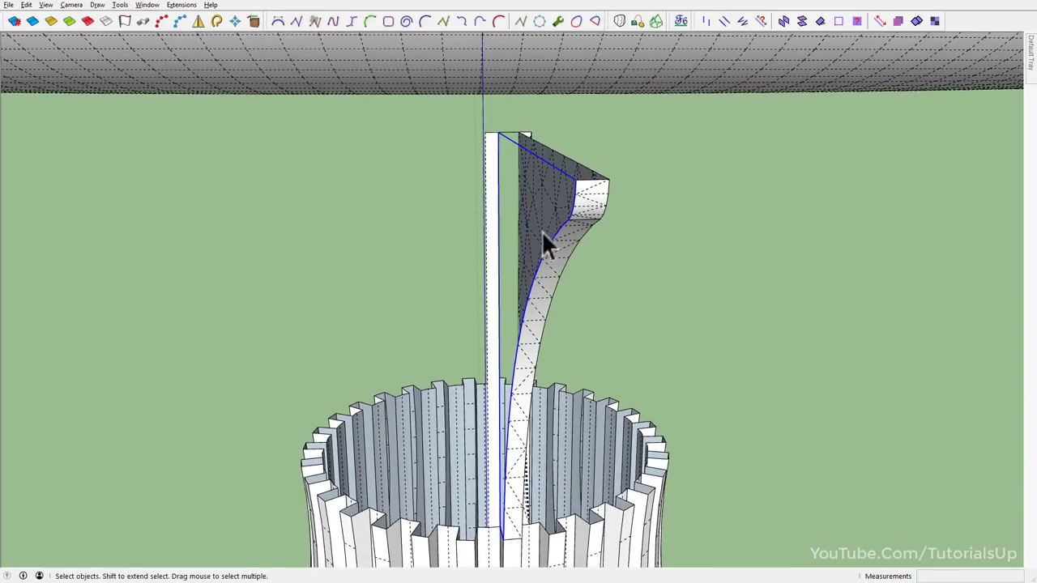
{"action": "right_click", "coordinate": [501, 184]}
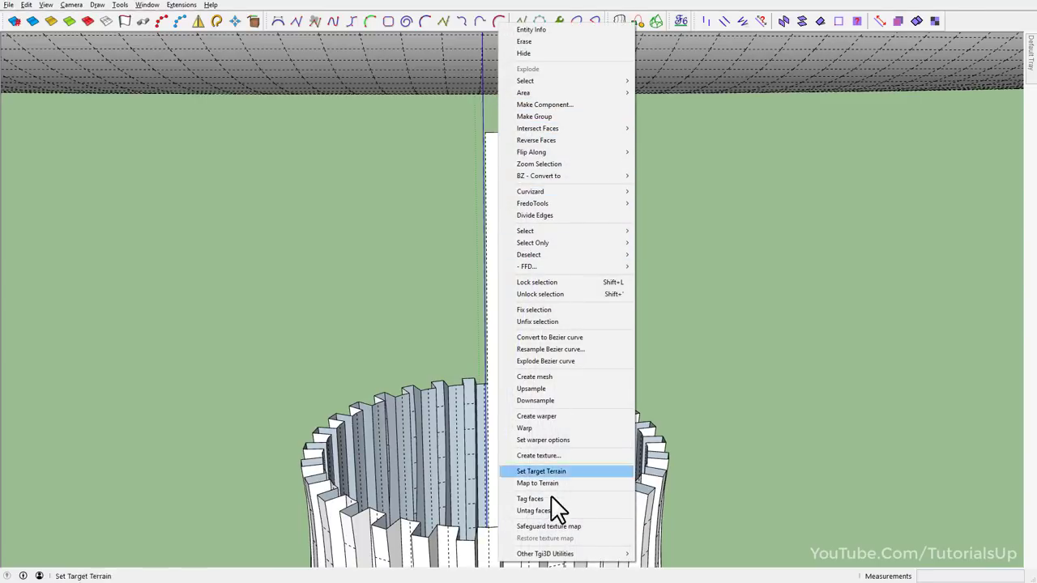
{"action": "left_click", "coordinate": [567, 377]}
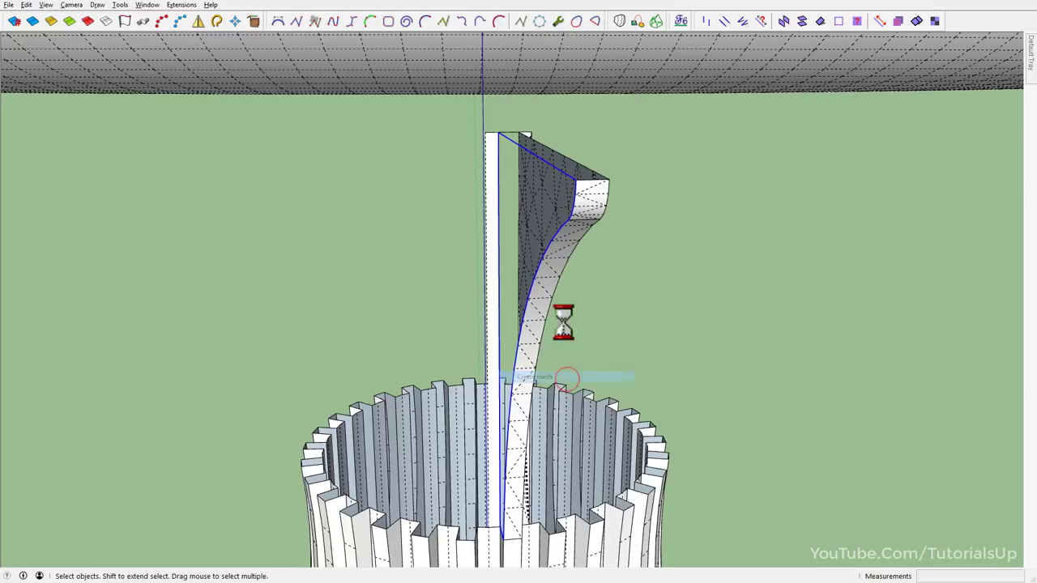
{"action": "scroll", "coordinate": [559, 186], "scroll_direction": "up", "scroll_amount": 2}
{"action": "mouse_move", "coordinate": [552, 178]}
{"action": "middle_mouse_down"}
{"action": "mouse_move", "coordinate": [868, 203]}
{"action": "mouse_move", "coordinate": [613, 254]}
{"action": "mouse_move", "coordinate": [502, 185]}
{"action": "mouse_move", "coordinate": [497, 163]}
{"action": "mouse_move", "coordinate": [497, 219]}
{"action": "mouse_move", "coordinate": [533, 108]}
{"action": "mouse_move", "coordinate": [411, 219]}
{"action": "mouse_move", "coordinate": [449, 195]}
{"action": "middle_mouse_up"}
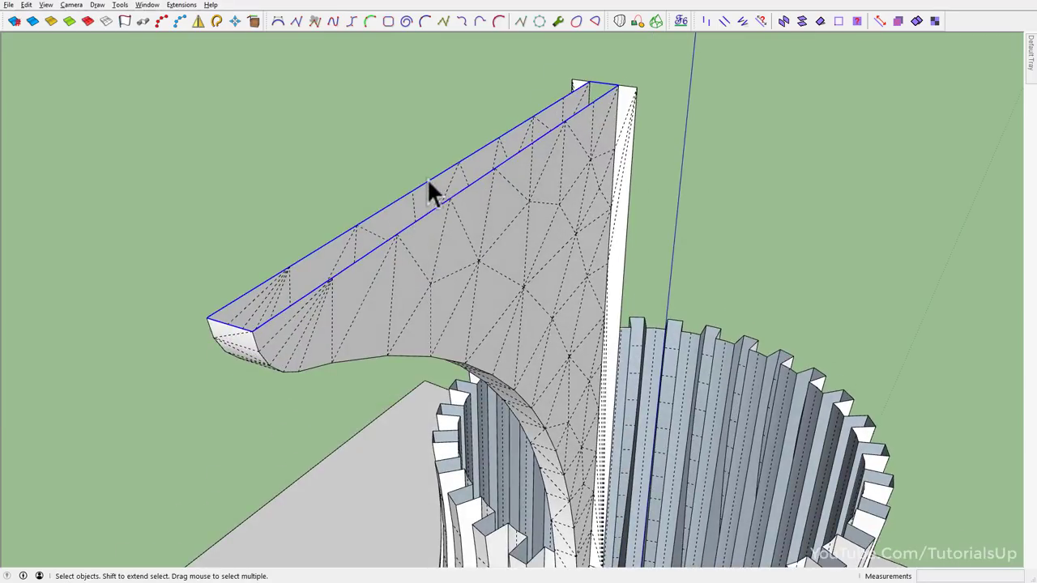
Cap the fin's top edges with a mesh strip.
{"action": "right_click", "coordinate": [430, 184]}
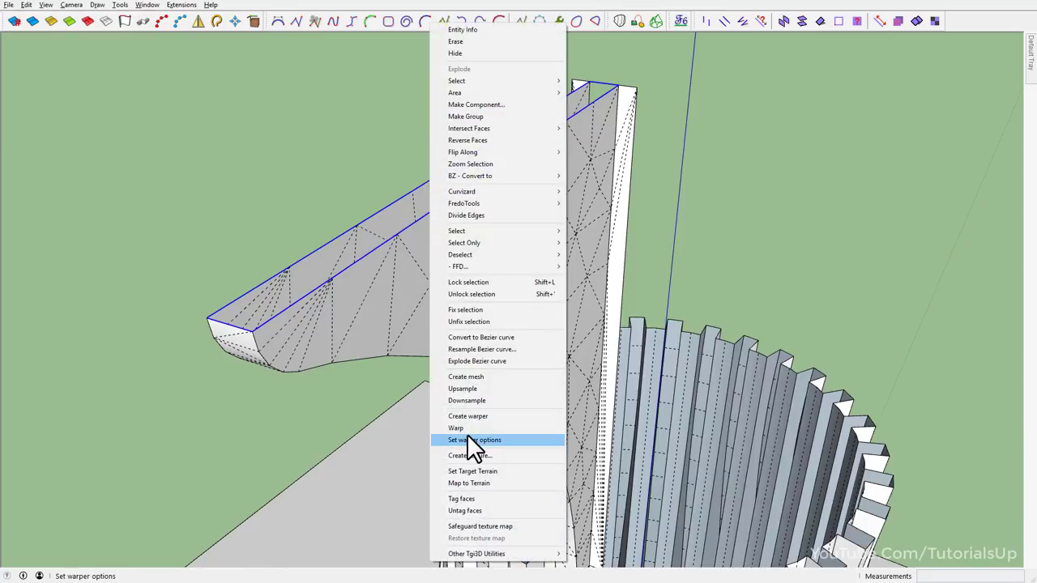
{"action": "left_click", "coordinate": [493, 374]}
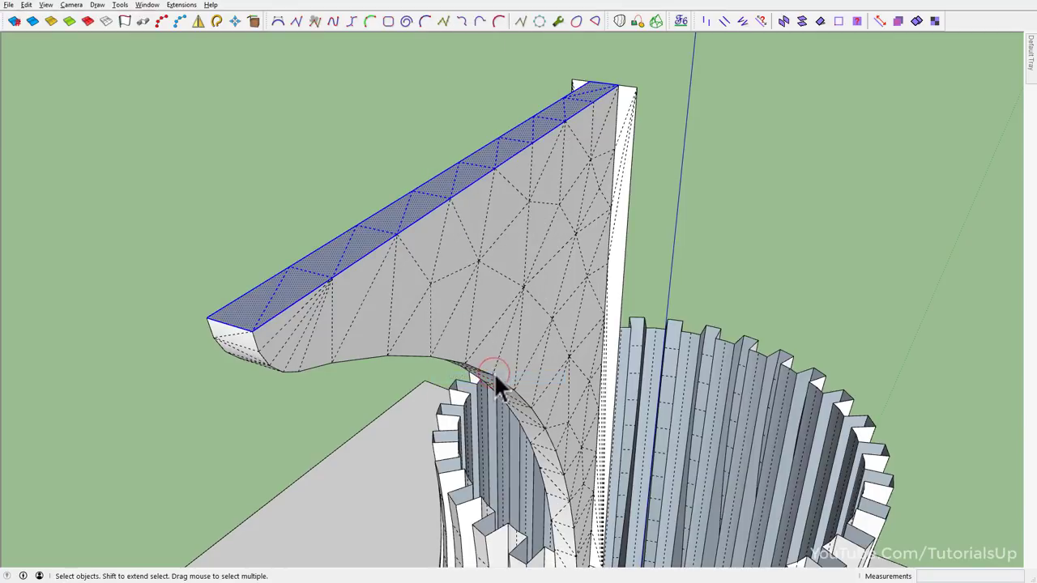
{"action": "middle_click_drag", "start_coordinate": [486, 294], "coordinate": [826, 261]}
Reverse the faces of the fin's large side and top strip so fronts face outward.
{"action": "left_click", "coordinate": [529, 268]}
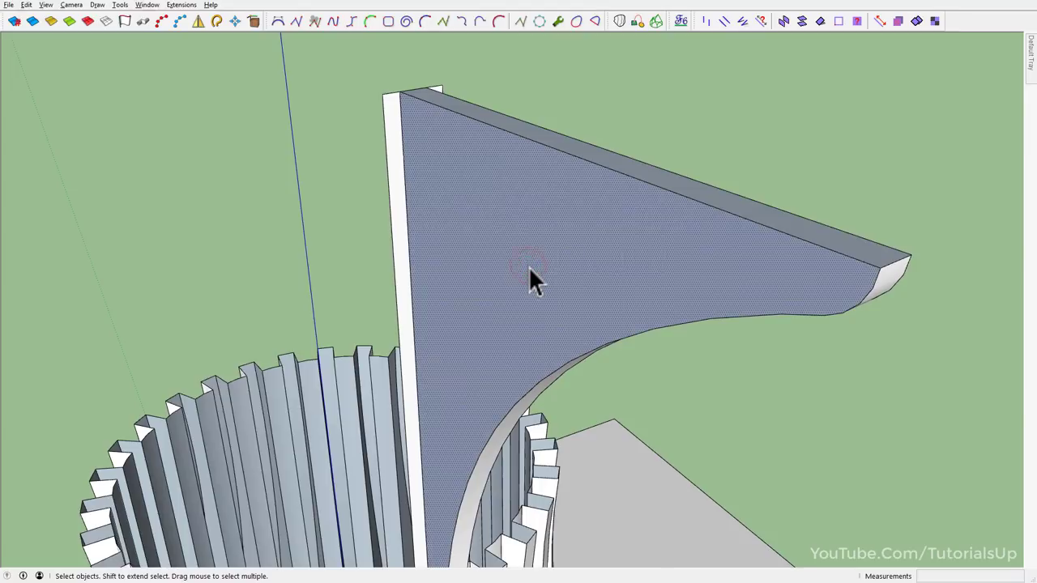
{"action": "right_click", "coordinate": [529, 268]}
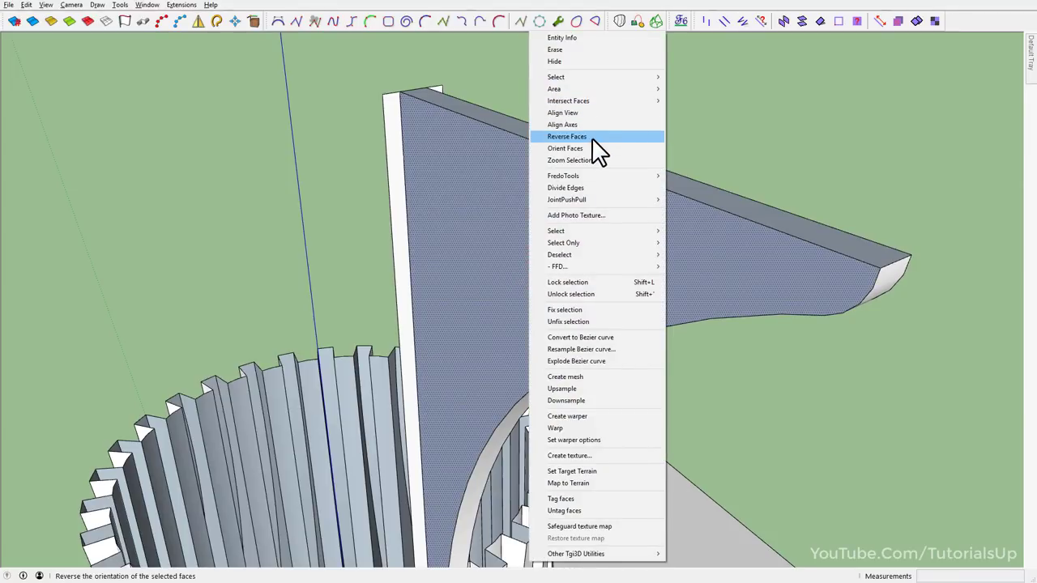
{"action": "left_click", "coordinate": [592, 137]}
{"action": "left_click", "coordinate": [776, 224]}
{"action": "right_click", "coordinate": [776, 224]}
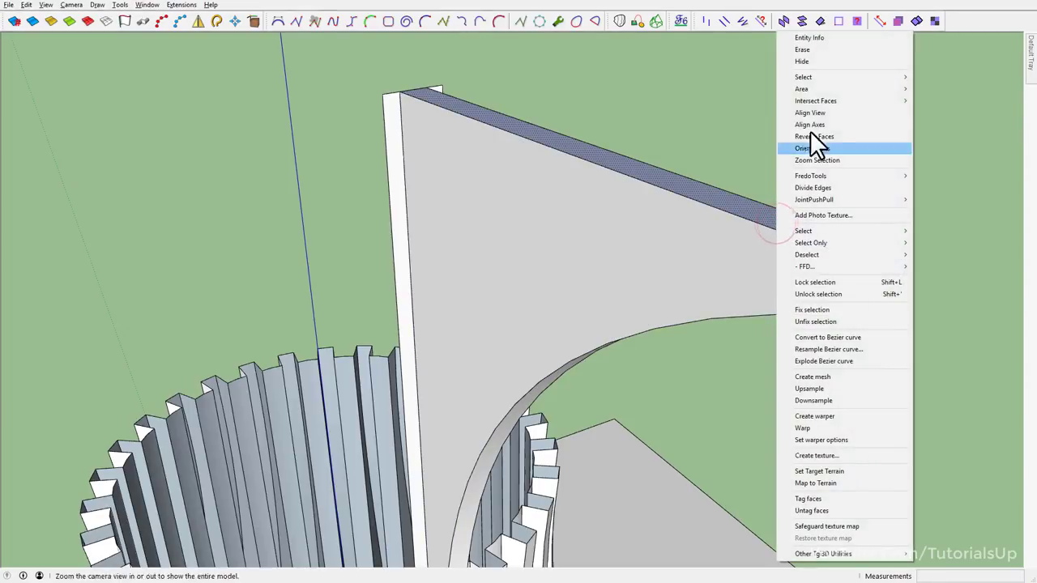
{"action": "left_click", "coordinate": [821, 134]}
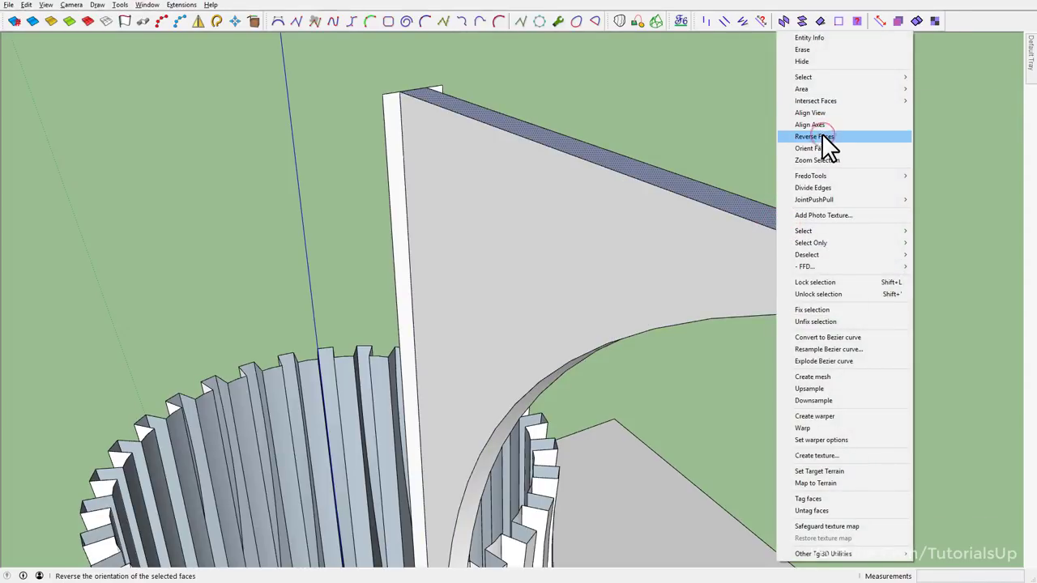
{"action": "mouse_move", "coordinate": [821, 133]}
{"action": "middle_mouse_down"}
{"action": "mouse_move", "coordinate": [567, 348]}
{"action": "mouse_move", "coordinate": [152, 257]}
{"action": "middle_mouse_up"}
{"action": "triple_click", "coordinate": [554, 234]}
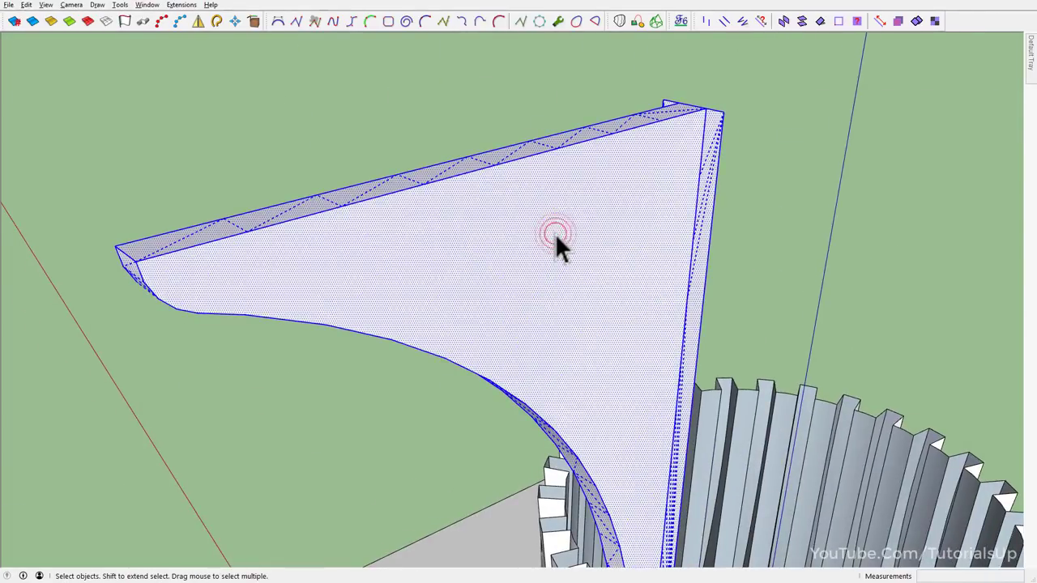
Show hidden geometry and erase the fin's seam edges where it meets the fluted column.
{"action": "key", "text": "alt+h"}
{"action": "mouse_move", "coordinate": [556, 231]}
{"action": "middle_mouse_down"}
{"action": "mouse_move", "coordinate": [569, 213]}
{"action": "mouse_move", "coordinate": [962, 85]}
{"action": "mouse_move", "coordinate": [877, 268]}
{"action": "mouse_move", "coordinate": [913, 292]}
{"action": "middle_mouse_up"}
{"action": "scroll", "coordinate": [479, 383], "scroll_direction": "up", "scroll_amount": 3}
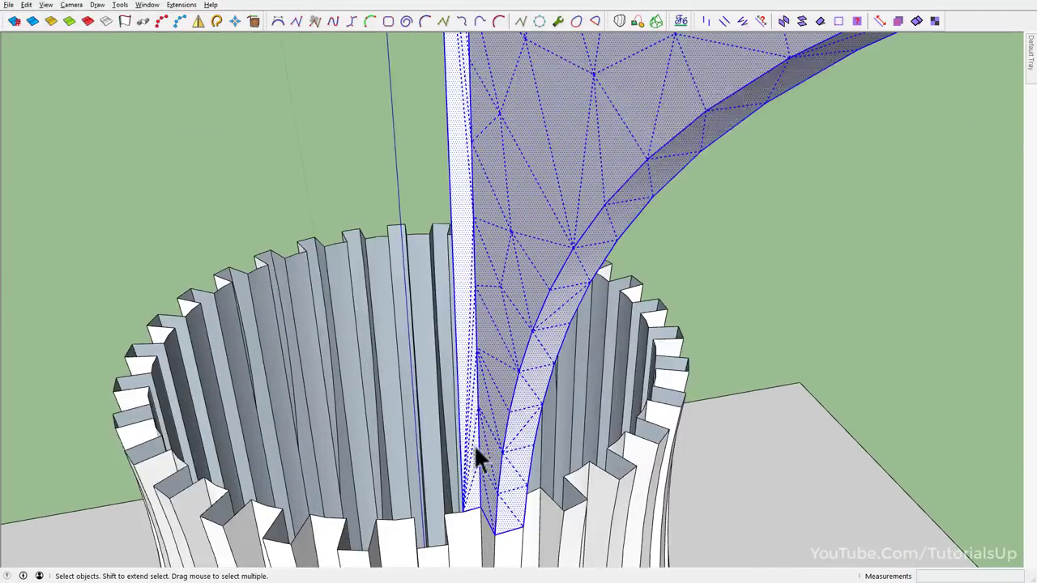
{"action": "scroll", "coordinate": [474, 446], "scroll_direction": "up", "scroll_amount": 2}
{"action": "key", "text": "e"}
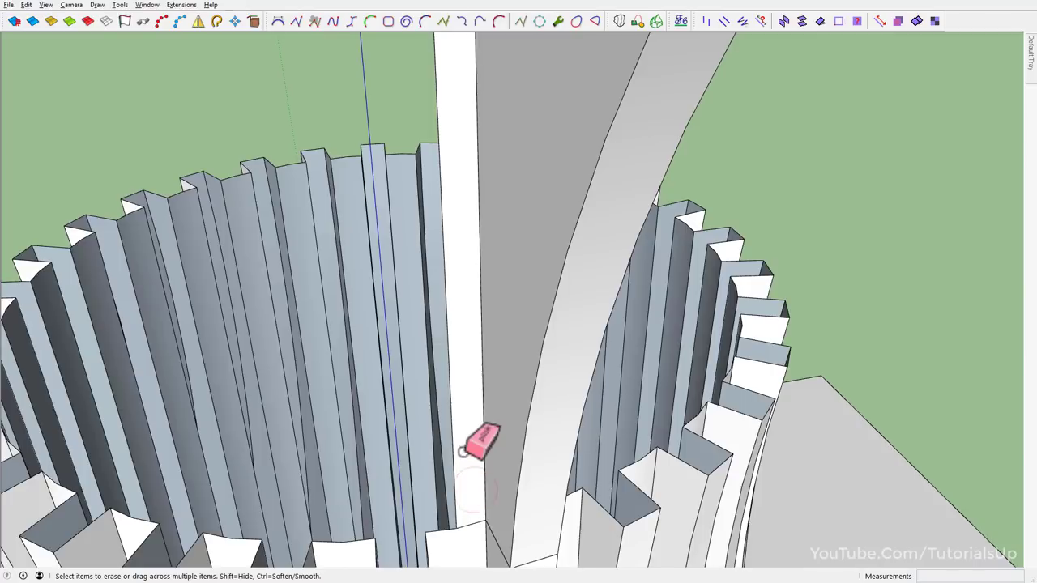
{"action": "scroll", "coordinate": [478, 442], "scroll_direction": "down", "scroll_amount": 3}
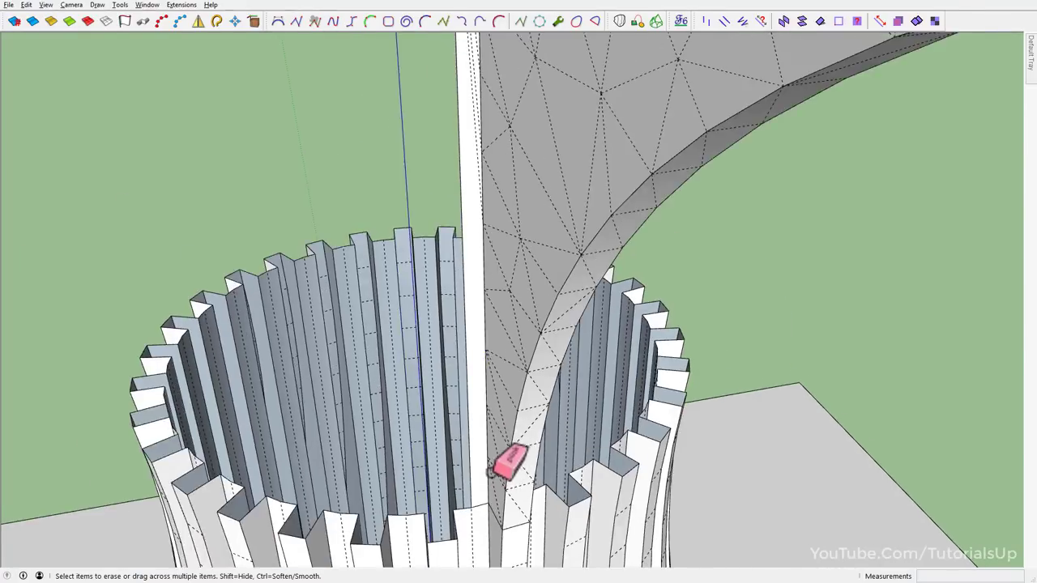
{"action": "middle_click_drag", "start_coordinate": [507, 462], "coordinate": [513, 162]}
{"action": "scroll", "coordinate": [474, 215], "scroll_direction": "up", "scroll_amount": 2}
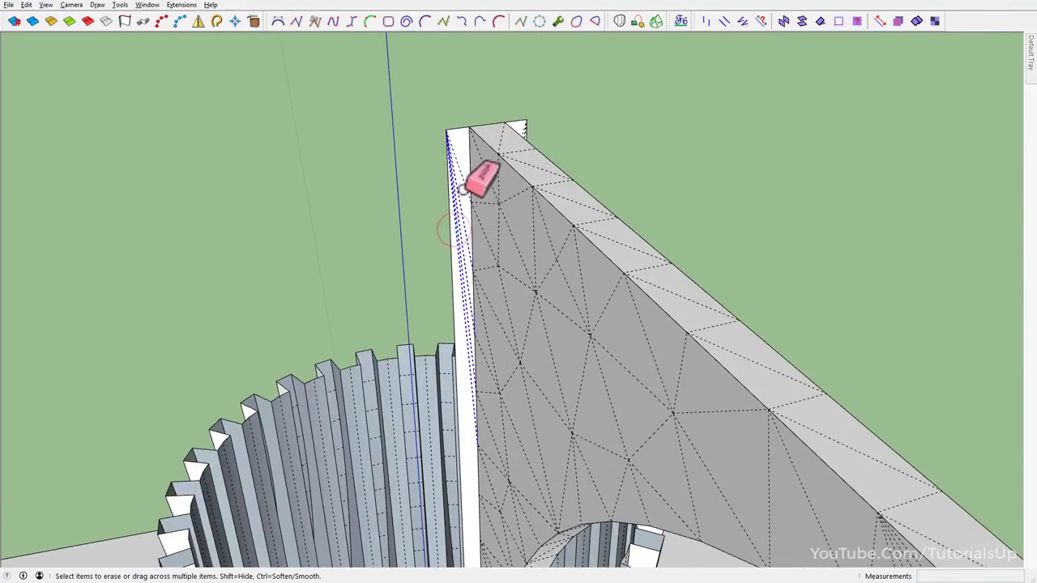
{"action": "middle_click_drag", "start_coordinate": [596, 173], "coordinate": [386, 230]}
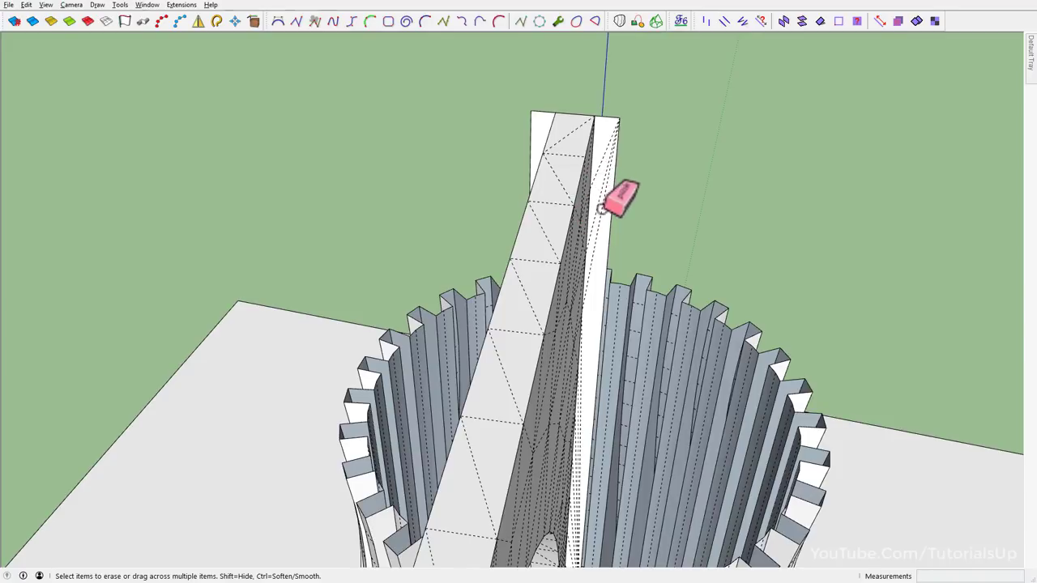
{"action": "scroll", "coordinate": [596, 159], "scroll_direction": "down", "scroll_amount": 2}
{"action": "middle_click_drag", "start_coordinate": [596, 159], "coordinate": [624, 466]}
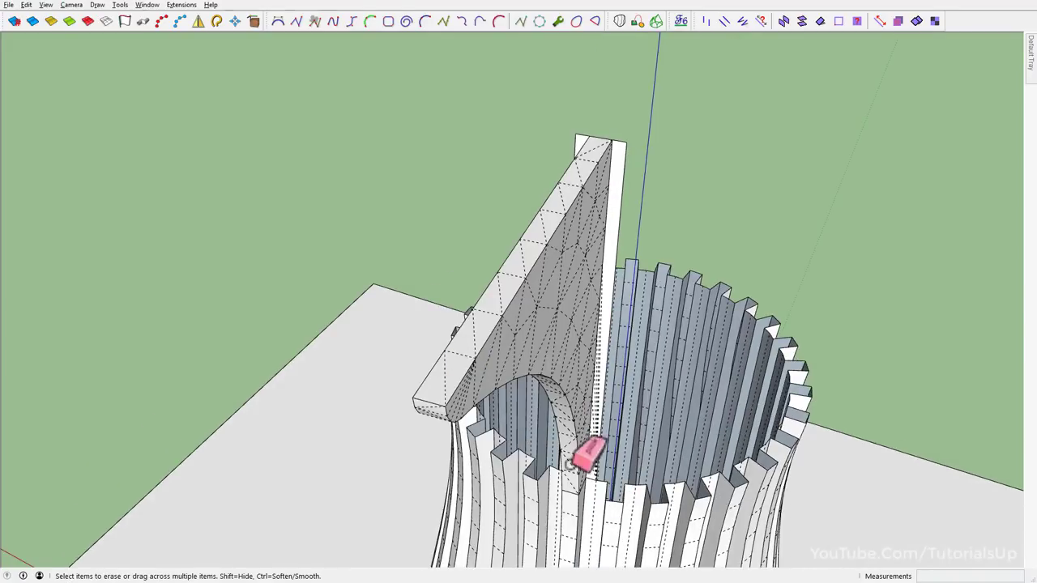
{"action": "scroll", "coordinate": [591, 467], "scroll_direction": "up", "scroll_amount": 3}
{"action": "scroll", "coordinate": [603, 457], "scroll_direction": "up", "scroll_amount": 2}
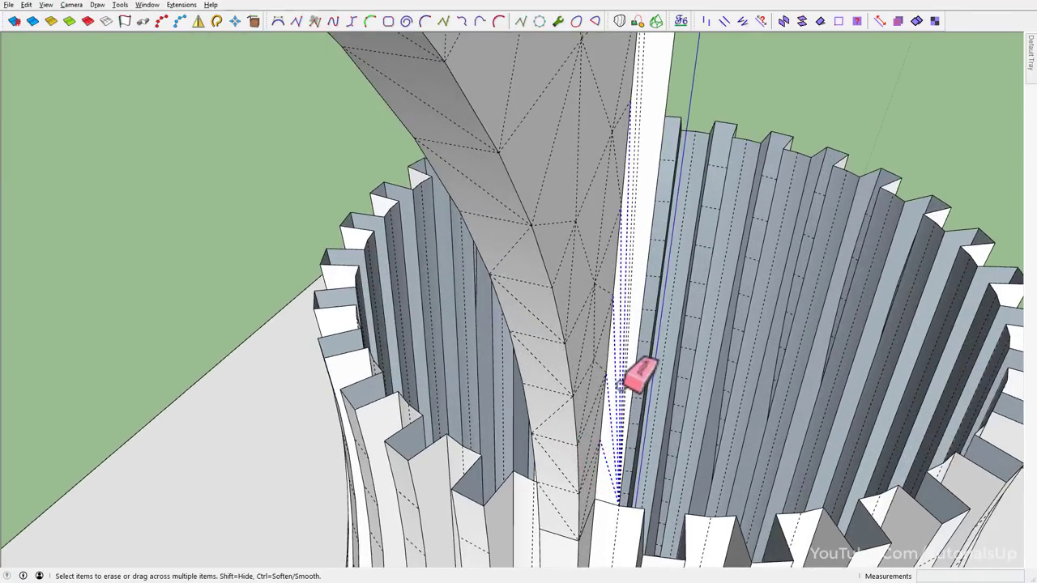
{"action": "key", "text": "space"}
{"action": "scroll", "coordinate": [628, 372], "scroll_direction": "down", "scroll_amount": 3}
{"action": "scroll", "coordinate": [598, 417], "scroll_direction": "down", "scroll_amount": 3}
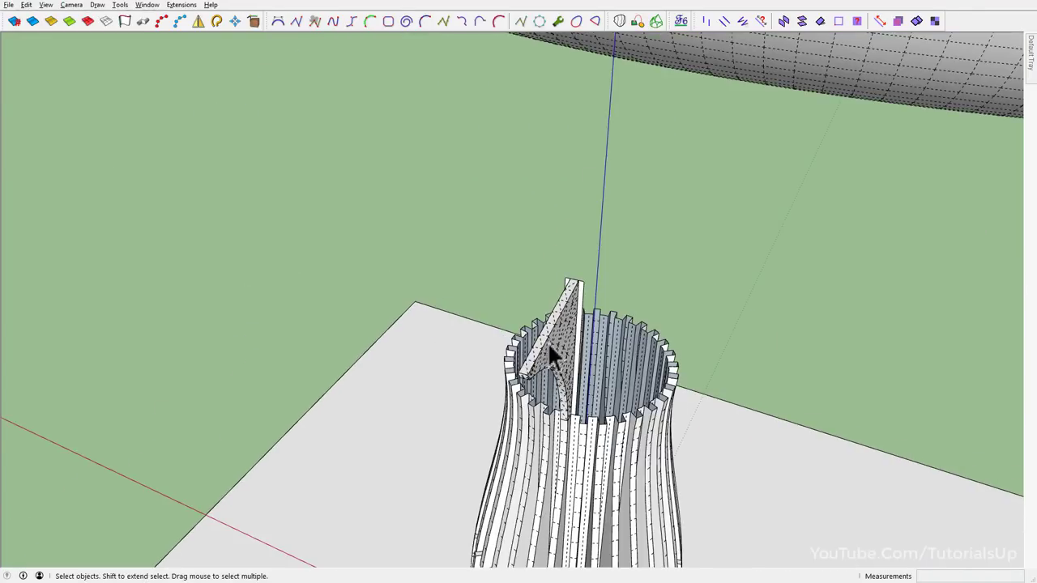
Rotate-copy the fin 12° around the vase axis.
{"action": "left_click", "coordinate": [562, 332]}
{"action": "mouse_move", "coordinate": [564, 347]}
{"action": "middle_mouse_down"}
{"action": "mouse_move", "coordinate": [446, 475]}
{"action": "mouse_move", "coordinate": [162, 505]}
{"action": "mouse_move", "coordinate": [556, 405]}
{"action": "mouse_move", "coordinate": [511, 488]}
{"action": "mouse_move", "coordinate": [521, 551]}
{"action": "mouse_move", "coordinate": [515, 344]}
{"action": "middle_mouse_up"}
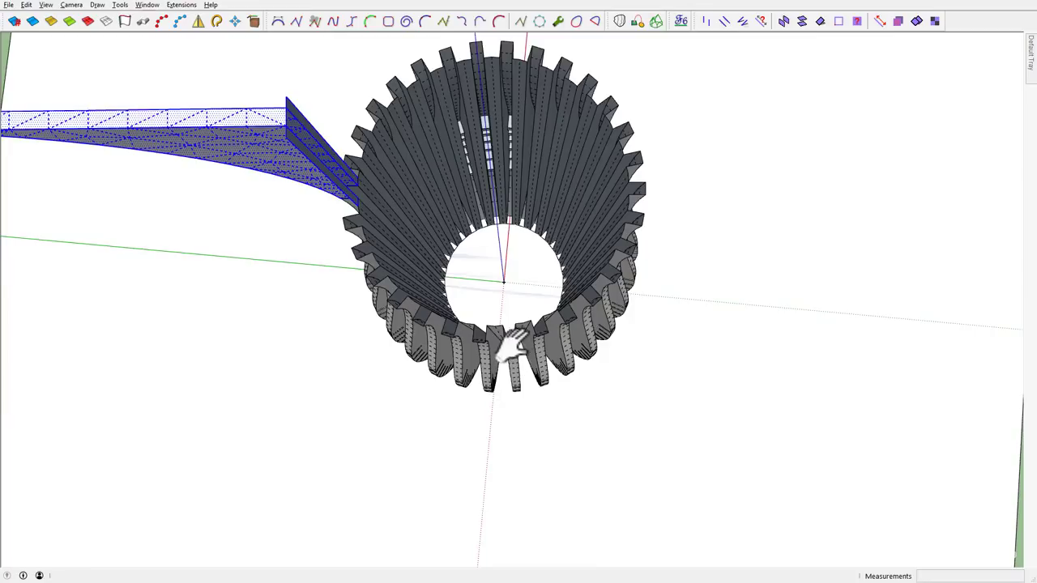
{"action": "key", "text": "q"}
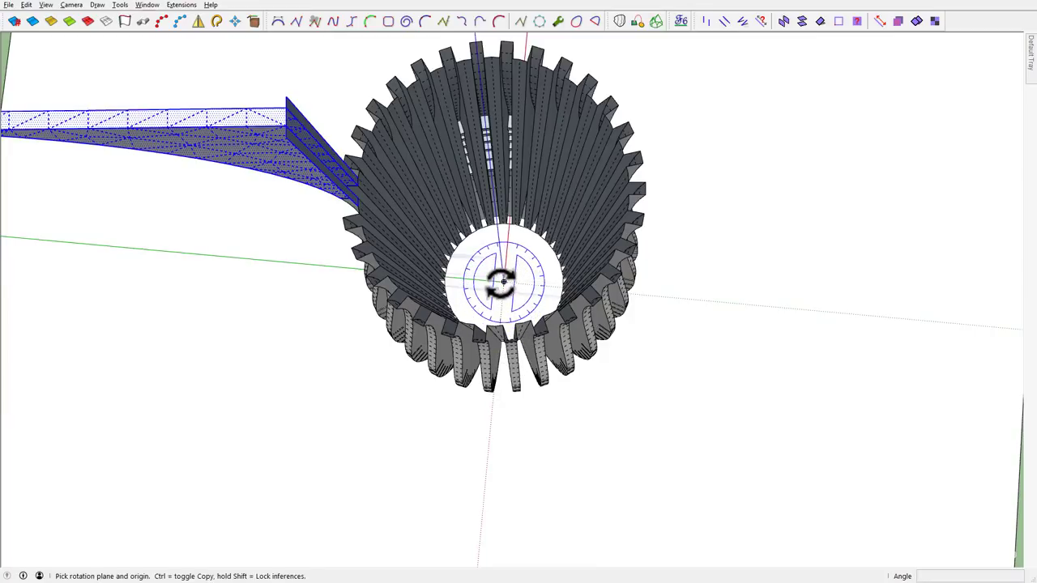
{"action": "left_click", "coordinate": [503, 282]}
{"action": "mouse_move", "coordinate": [502, 282]}
{"action": "middle_mouse_down"}
{"action": "mouse_move", "coordinate": [127, 213]}
{"action": "mouse_move", "coordinate": [295, 181]}
{"action": "mouse_move", "coordinate": [331, 222]}
{"action": "mouse_move", "coordinate": [453, 248]}
{"action": "middle_mouse_up"}
{"action": "scroll", "coordinate": [462, 247], "scroll_direction": "up", "scroll_amount": 5}
{"action": "mouse_move", "coordinate": [527, 254]}
{"action": "middle_mouse_down"}
{"action": "mouse_move", "coordinate": [435, 252]}
{"action": "mouse_move", "coordinate": [554, 354]}
{"action": "middle_mouse_up"}
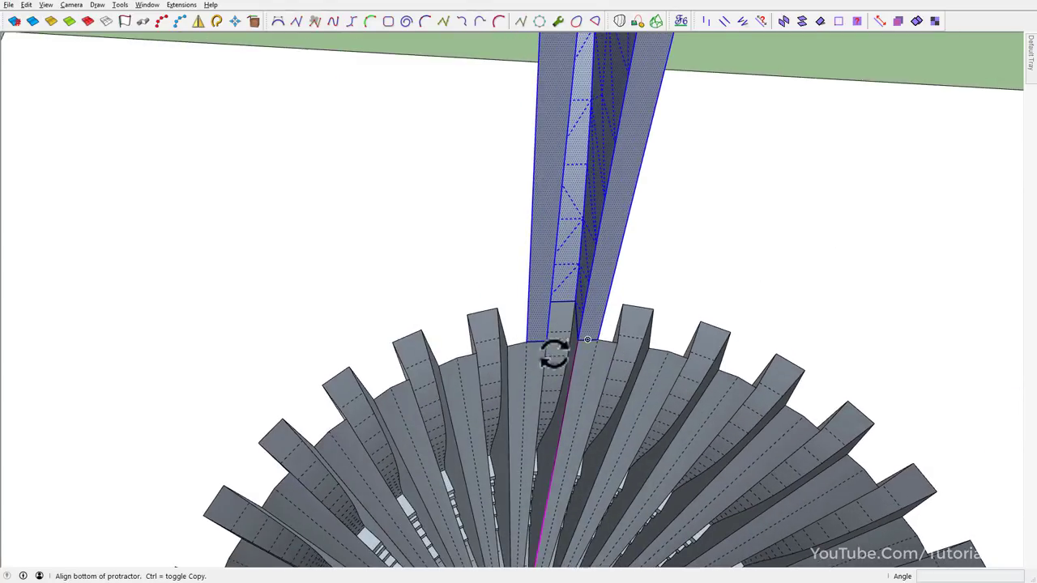
{"action": "left_click", "coordinate": [527, 341]}
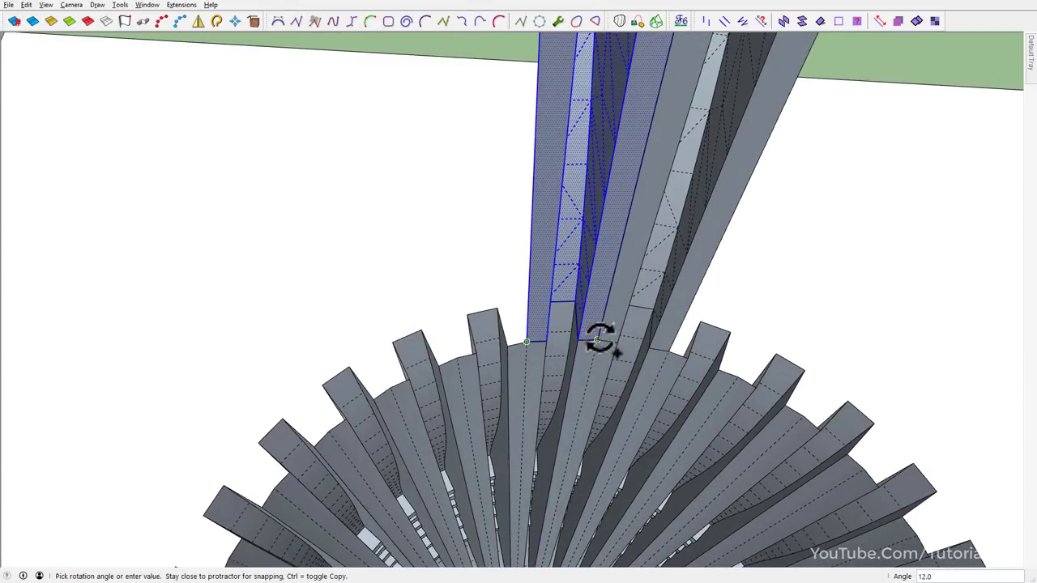
{"action": "left_click", "coordinate": [597, 340]}
Array the rotated fin copy 29 times around the column top.
{"action": "scroll", "coordinate": [575, 283], "scroll_direction": "down", "scroll_amount": 2}
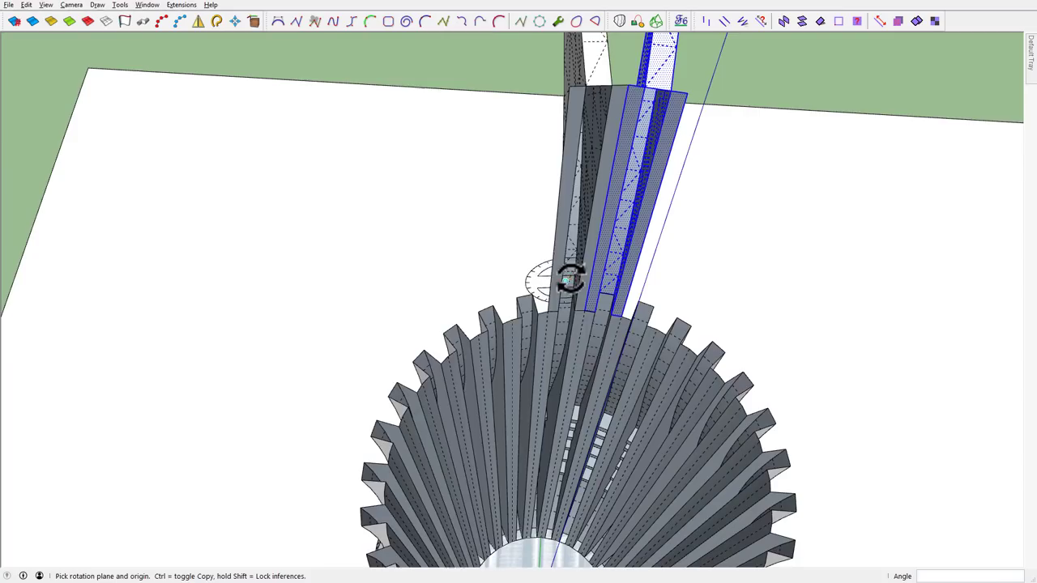
{"action": "scroll", "coordinate": [570, 267], "scroll_direction": "down", "scroll_amount": 2}
{"action": "scroll", "coordinate": [563, 256], "scroll_direction": "down", "scroll_amount": 1}
{"action": "mouse_move", "coordinate": [560, 256]}
{"action": "middle_mouse_down"}
{"action": "mouse_move", "coordinate": [733, 308]}
{"action": "mouse_move", "coordinate": [649, 288]}
{"action": "middle_mouse_up"}
{"action": "type", "text": "29"}
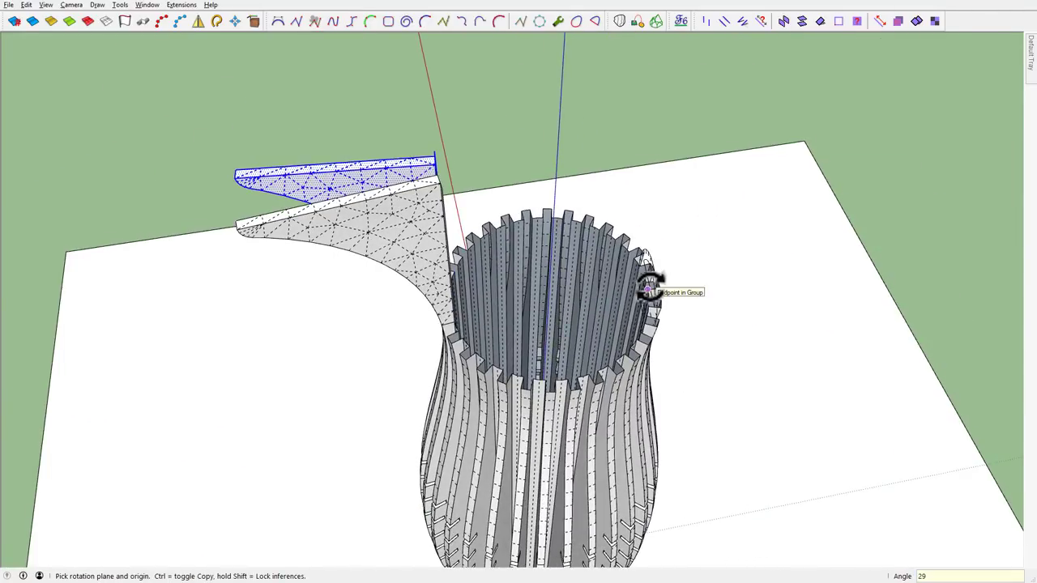
{"action": "key", "text": "Return"}
{"action": "key", "text": "space"}
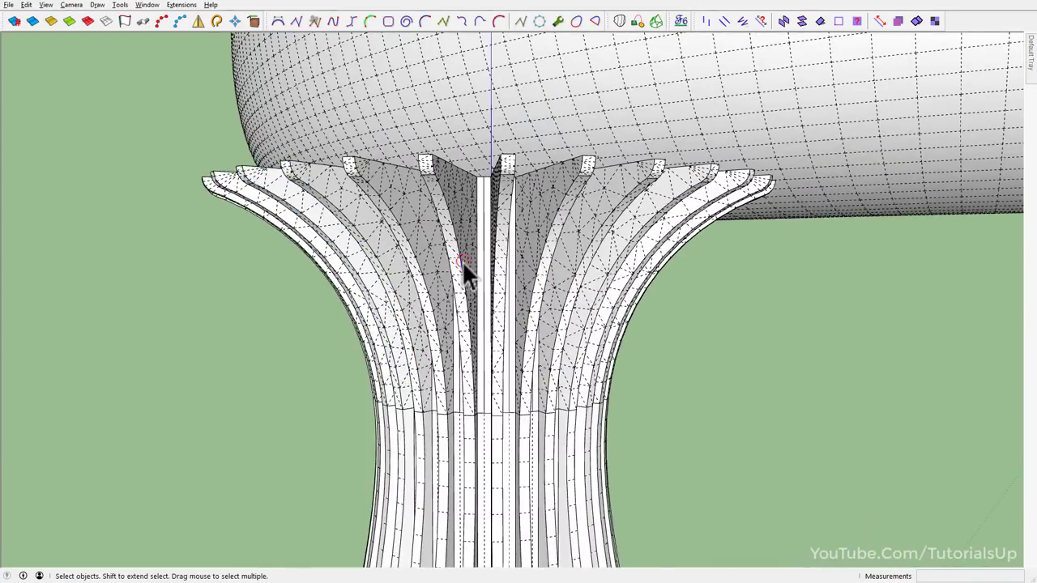
{"action": "left_click", "coordinate": [466, 271]}
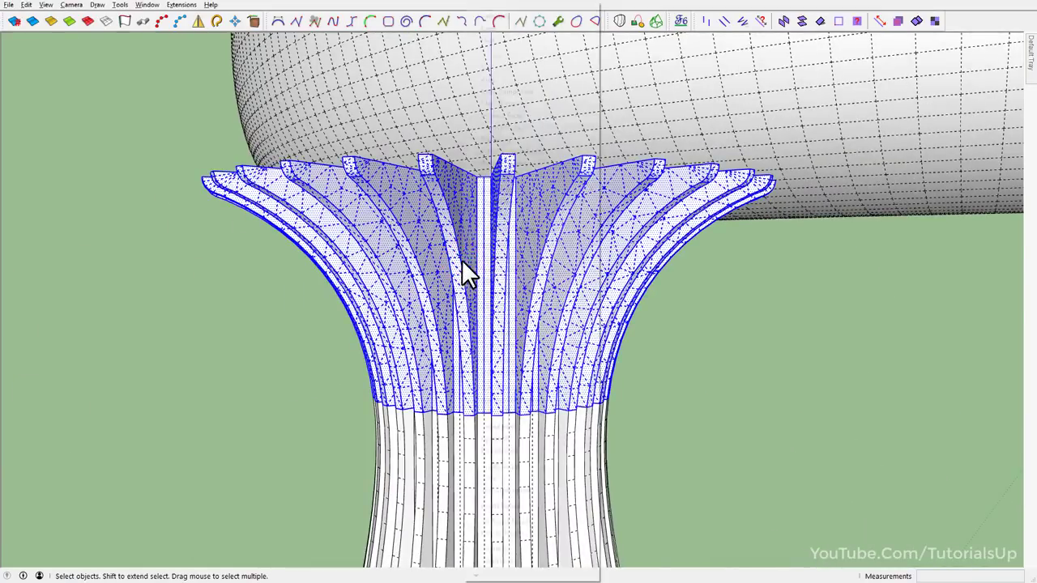
Group all the capital fins together.
{"action": "right_click", "coordinate": [462, 260]}
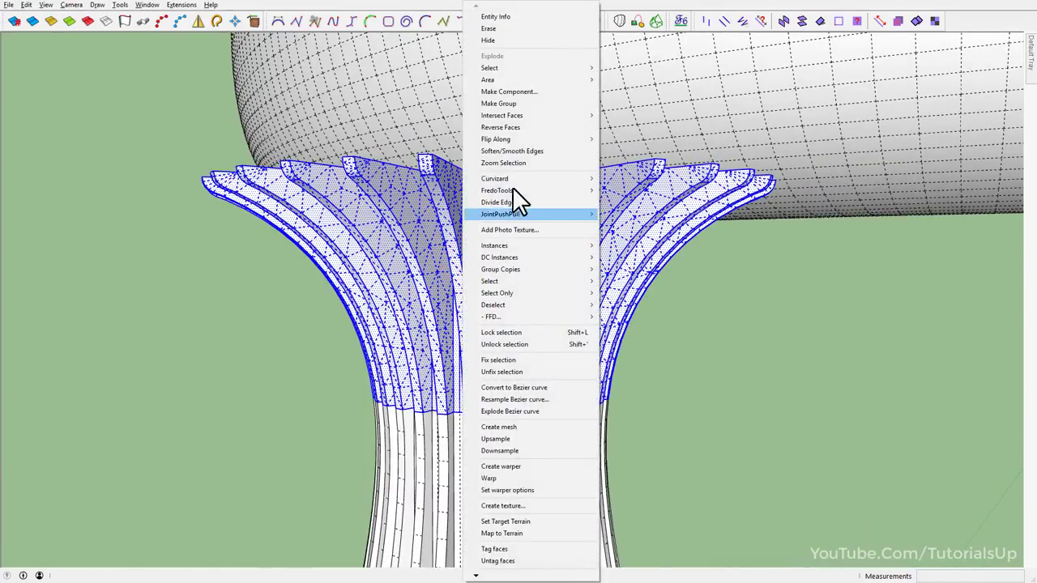
{"action": "left_click", "coordinate": [540, 106]}
{"action": "mouse_move", "coordinate": [513, 214]}
{"action": "middle_mouse_down"}
{"action": "mouse_move", "coordinate": [1024, 229]}
{"action": "mouse_move", "coordinate": [411, 473]}
{"action": "middle_mouse_up"}
{"action": "scroll", "coordinate": [346, 300], "scroll_direction": "down", "scroll_amount": 5}
{"action": "scroll", "coordinate": [460, 291], "scroll_direction": "down", "scroll_amount": 2}
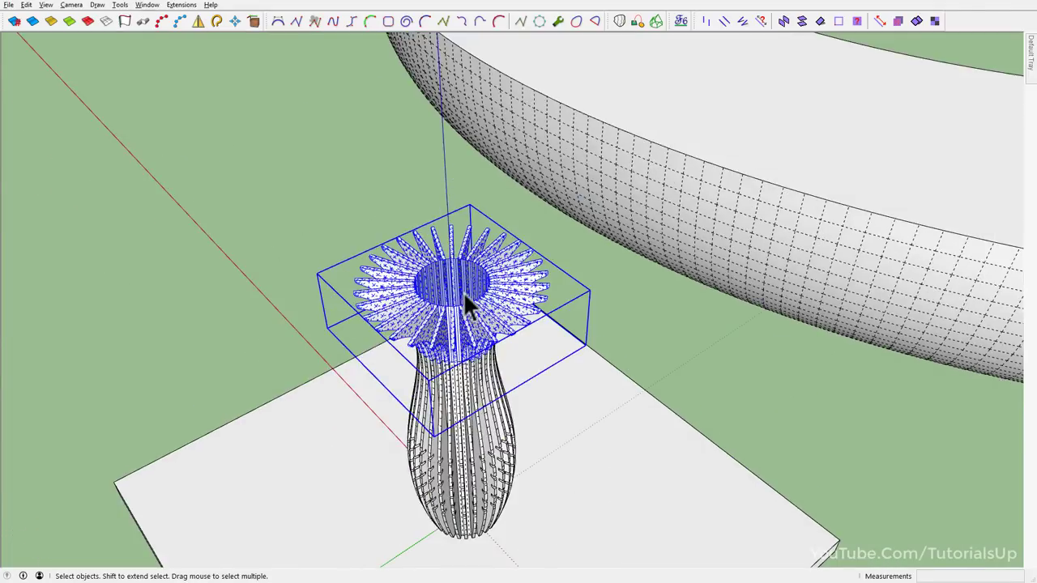
{"action": "scroll", "coordinate": [465, 291], "scroll_direction": "up", "scroll_amount": 3}
{"action": "scroll", "coordinate": [413, 308], "scroll_direction": "up", "scroll_amount": 1}
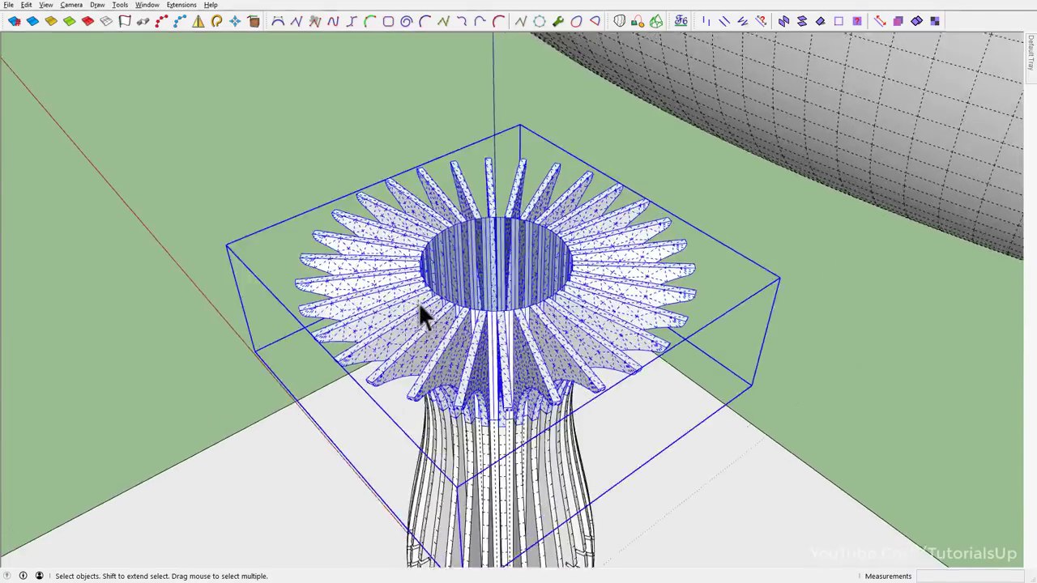
{"action": "middle_click_drag", "start_coordinate": [418, 312], "coordinate": [350, 269]}
Wrap the fin group in a 3x3 FFD deformation lattice.
{"action": "right_click", "coordinate": [362, 251]}
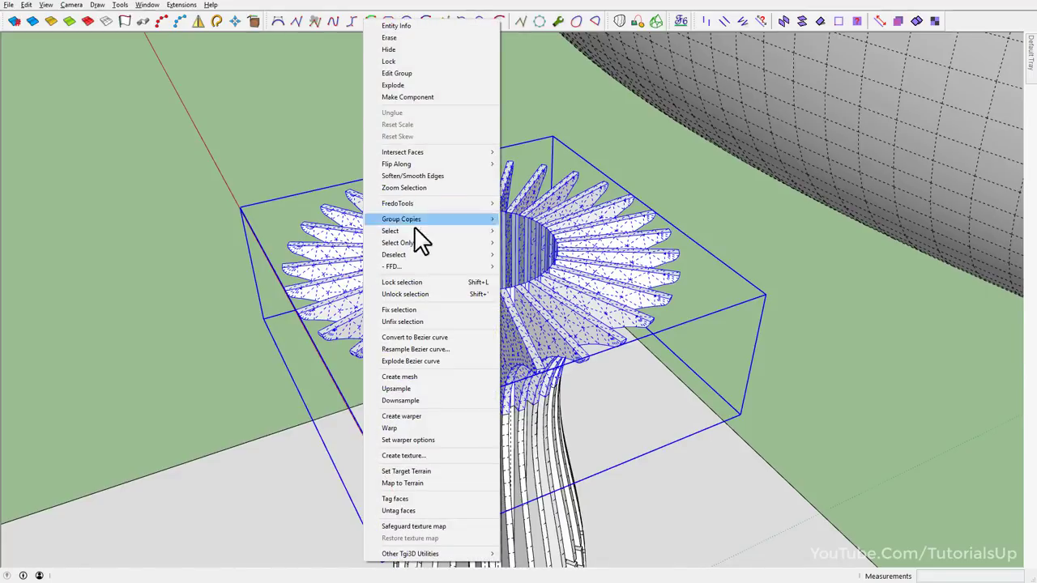
{"action": "mouse_move", "coordinate": [431, 267]}
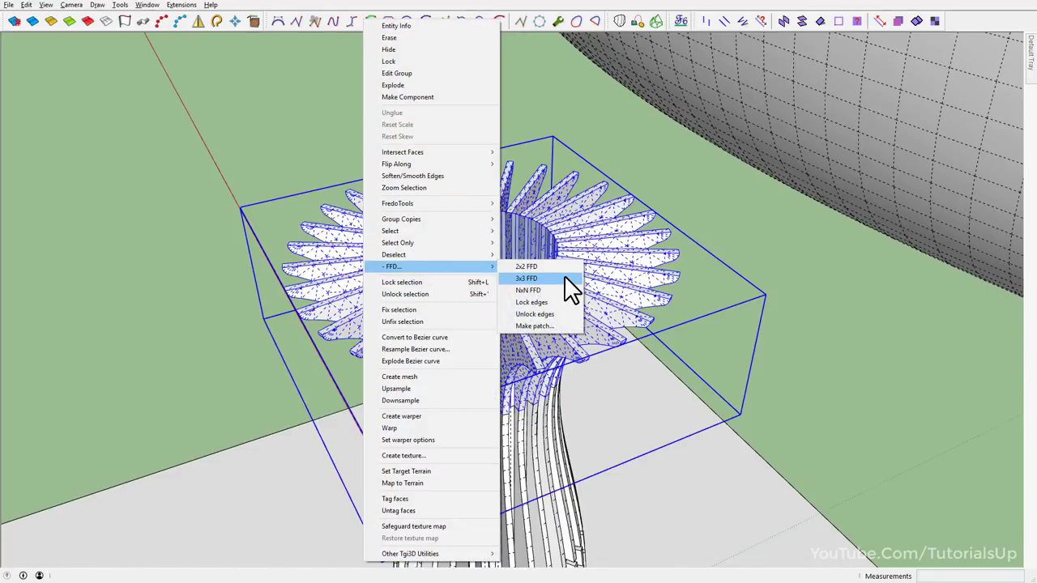
{"action": "left_click", "coordinate": [564, 276]}
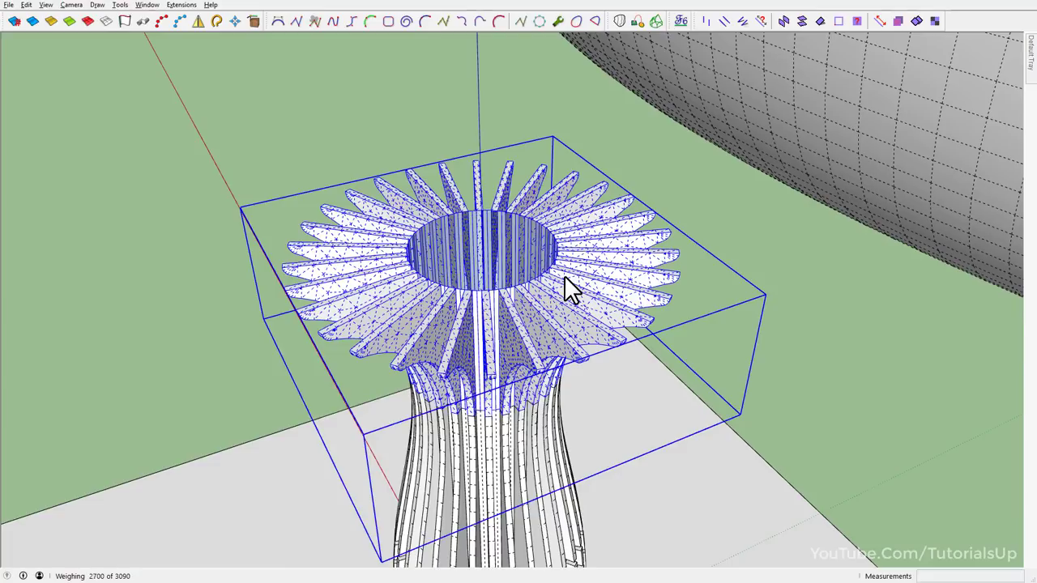
{"action": "left_click", "coordinate": [769, 396]}
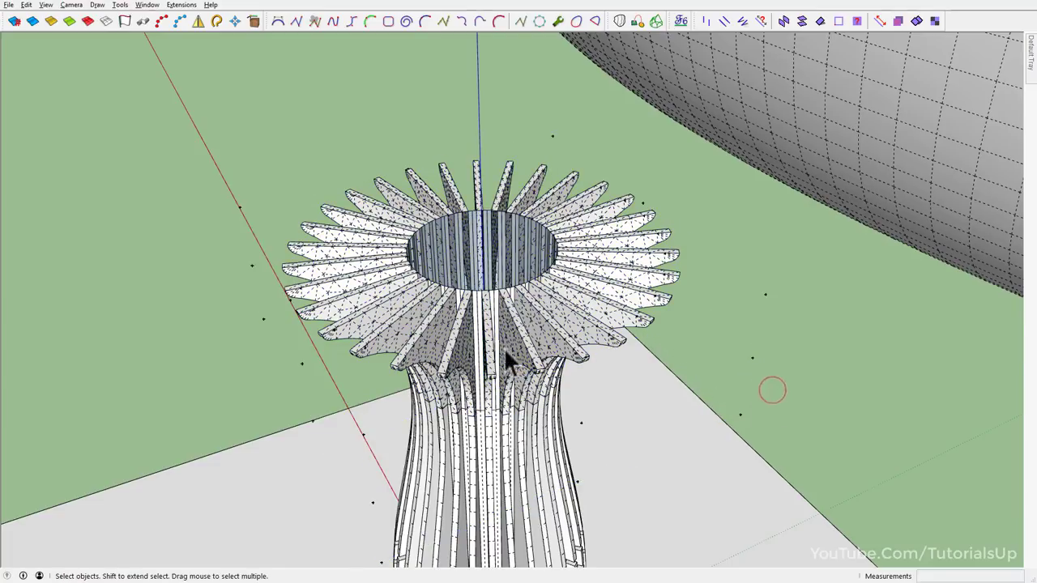
{"action": "middle_click_drag", "start_coordinate": [505, 358], "coordinate": [332, 227]}
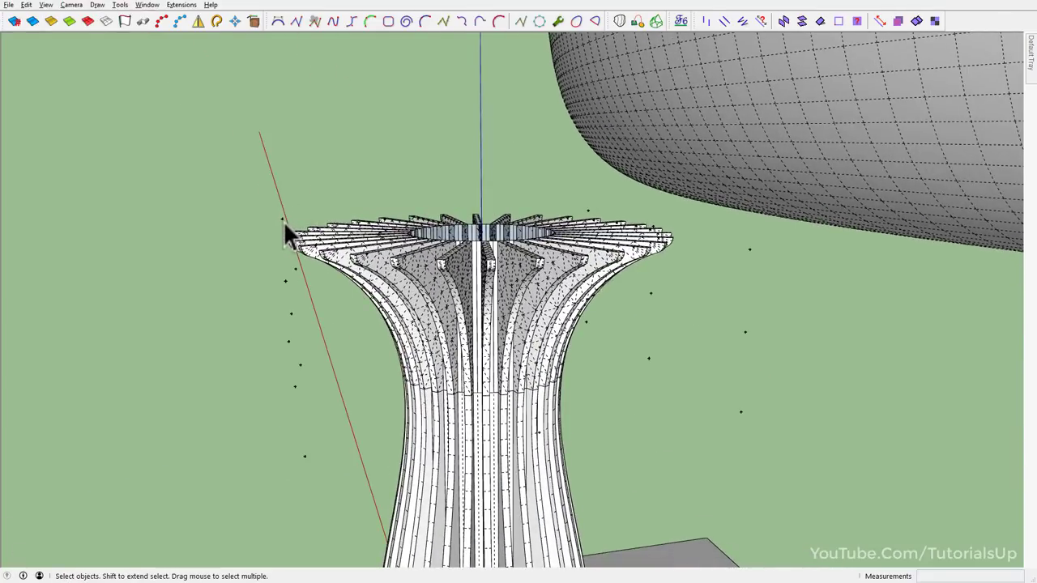
Move the FFD lattice's upper control points upward so the fins flare toward the canopy.
{"action": "left_click", "coordinate": [282, 219]}
{"action": "mouse_move", "coordinate": [335, 240]}
{"action": "middle_mouse_down"}
{"action": "mouse_move", "coordinate": [320, 213]}
{"action": "mouse_move", "coordinate": [257, 205]}
{"action": "middle_mouse_up"}
{"action": "mouse_move", "coordinate": [381, 306]}
{"action": "middle_mouse_down"}
{"action": "mouse_move", "coordinate": [508, 243]}
{"action": "mouse_move", "coordinate": [584, 228]}
{"action": "middle_mouse_up"}
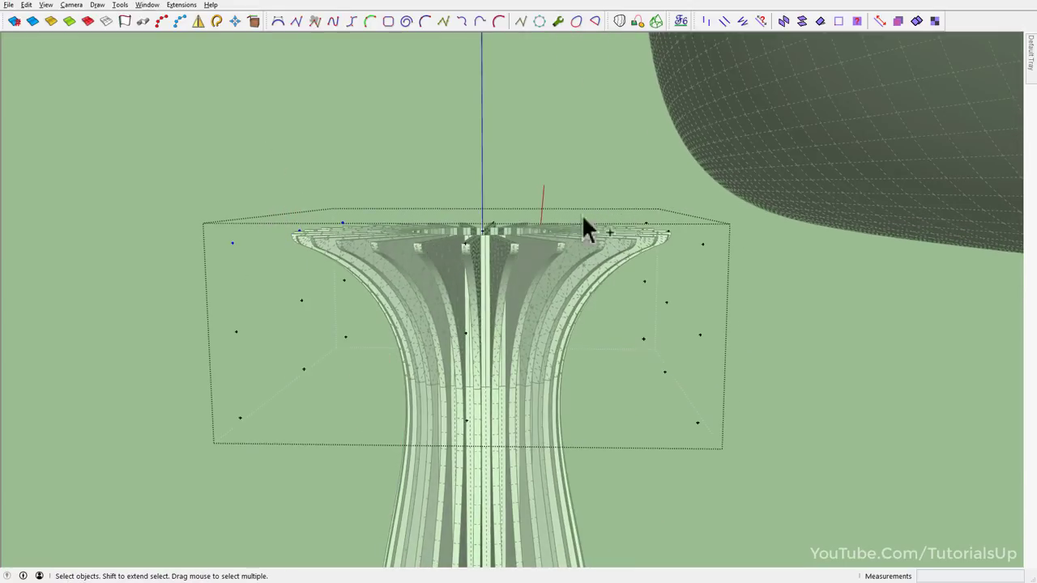
{"action": "middle_click_drag", "start_coordinate": [427, 265], "coordinate": [215, 258]}
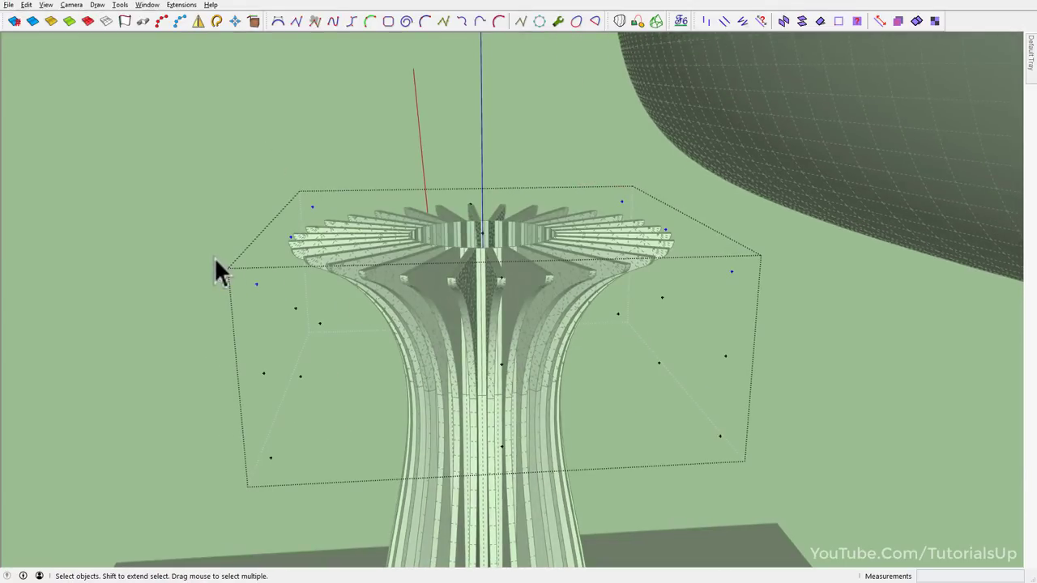
{"action": "key", "text": "m"}
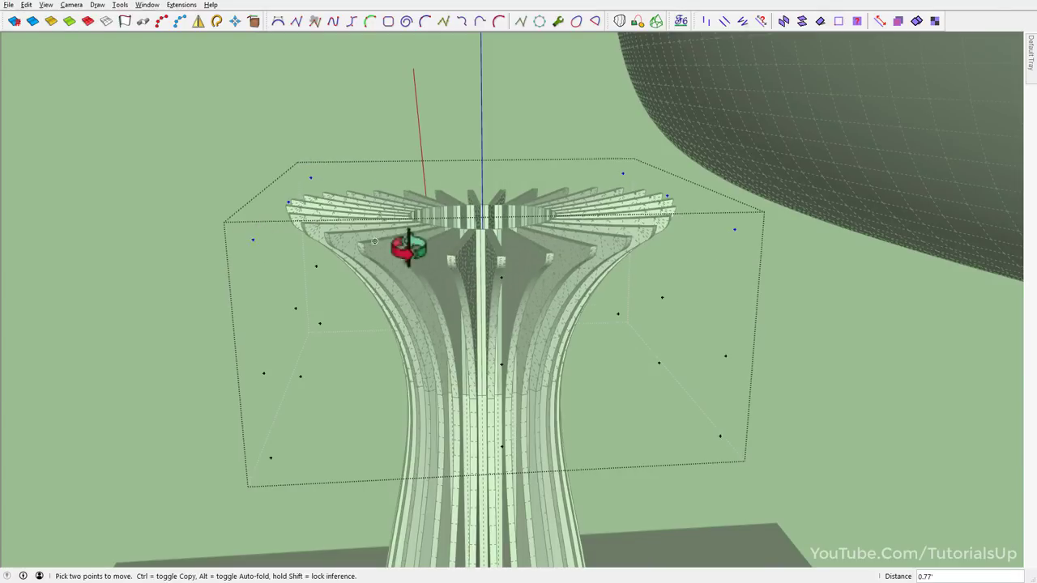
{"action": "mouse_move", "coordinate": [405, 243]}
{"action": "middle_mouse_down"}
{"action": "mouse_move", "coordinate": [640, 162]}
{"action": "mouse_move", "coordinate": [278, 184]}
{"action": "middle_mouse_up"}
{"action": "left_click", "coordinate": [251, 234]}
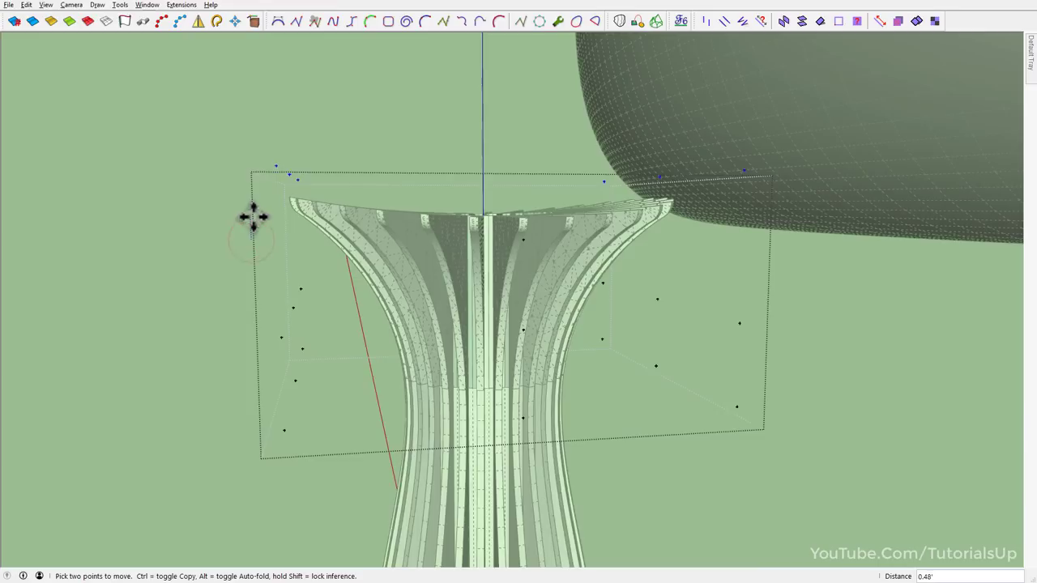
{"action": "mouse_move", "coordinate": [253, 214]}
{"action": "middle_mouse_down"}
{"action": "mouse_move", "coordinate": [790, 260]}
{"action": "mouse_move", "coordinate": [579, 151]}
{"action": "mouse_move", "coordinate": [539, 231]}
{"action": "middle_mouse_up"}
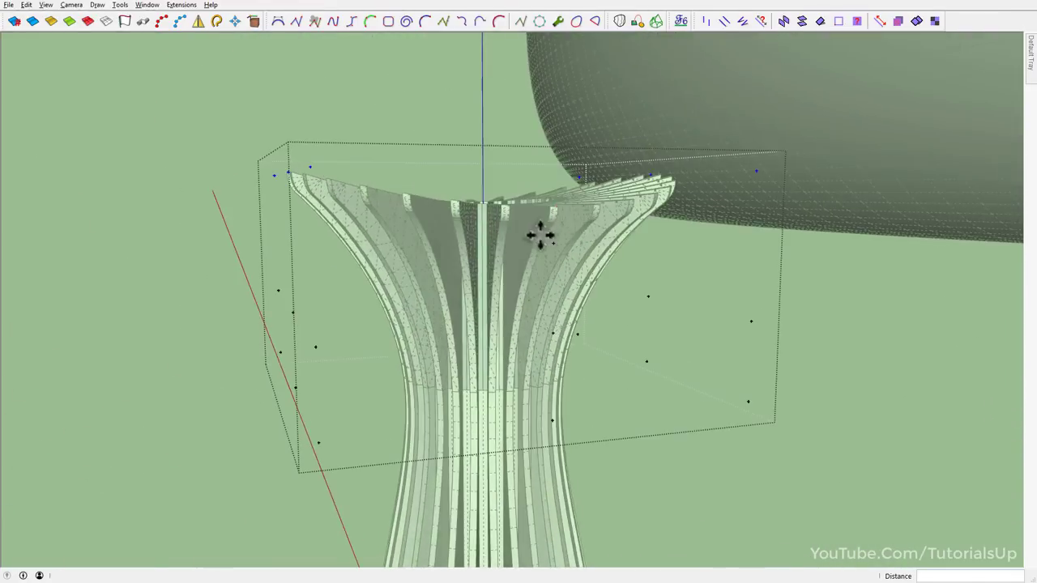
{"action": "key", "text": "space"}
{"action": "mouse_move", "coordinate": [491, 299]}
{"action": "middle_mouse_down"}
{"action": "mouse_move", "coordinate": [556, 236]}
{"action": "mouse_move", "coordinate": [399, 157]}
{"action": "middle_mouse_up"}
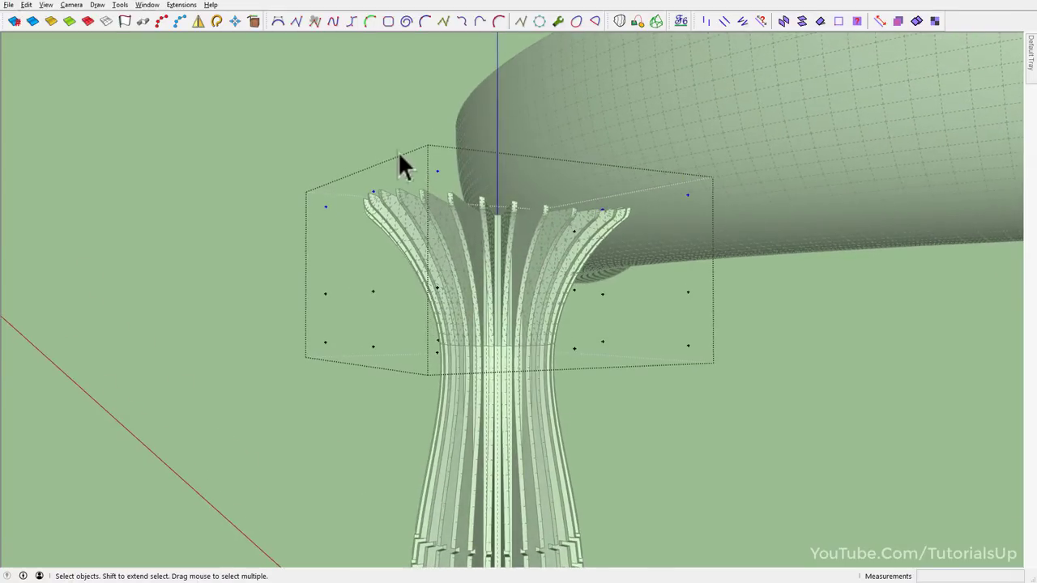
In Model Info > Components, drag the Fade rest of model slider to Darker and close it.
{"action": "left_click", "coordinate": [182, 6]}
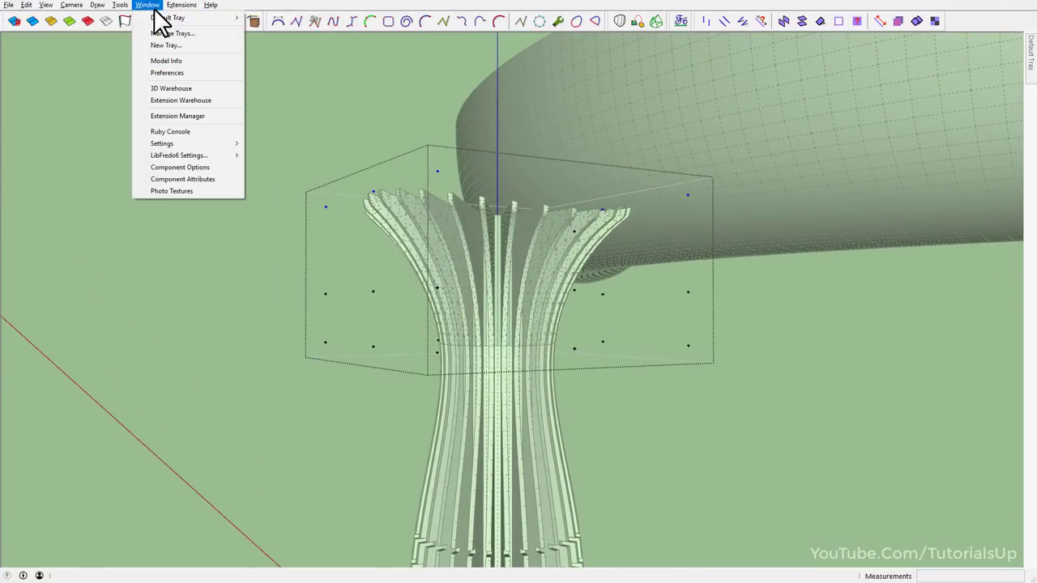
{"action": "left_click", "coordinate": [188, 62]}
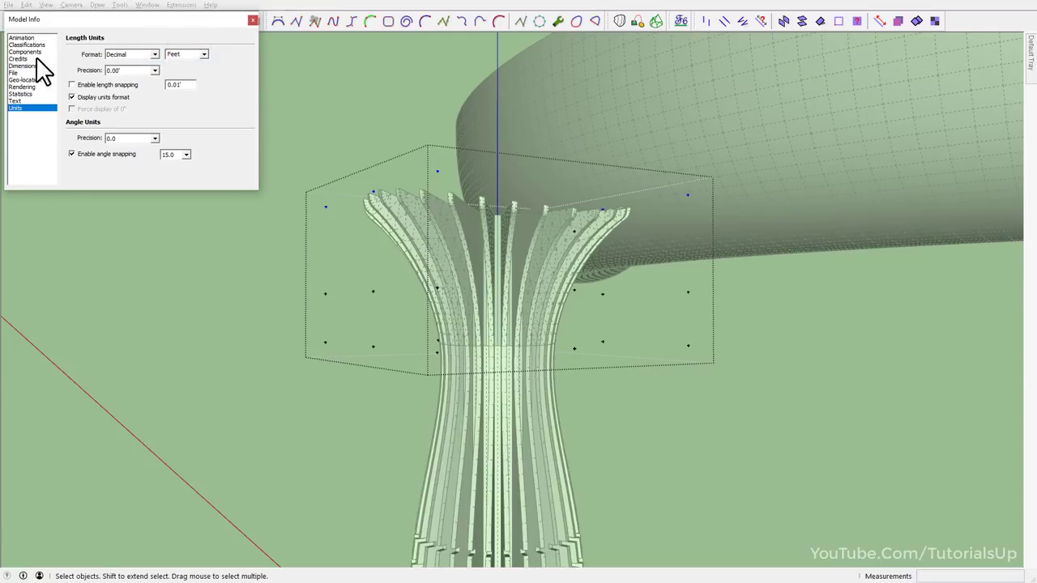
{"action": "left_click", "coordinate": [31, 53]}
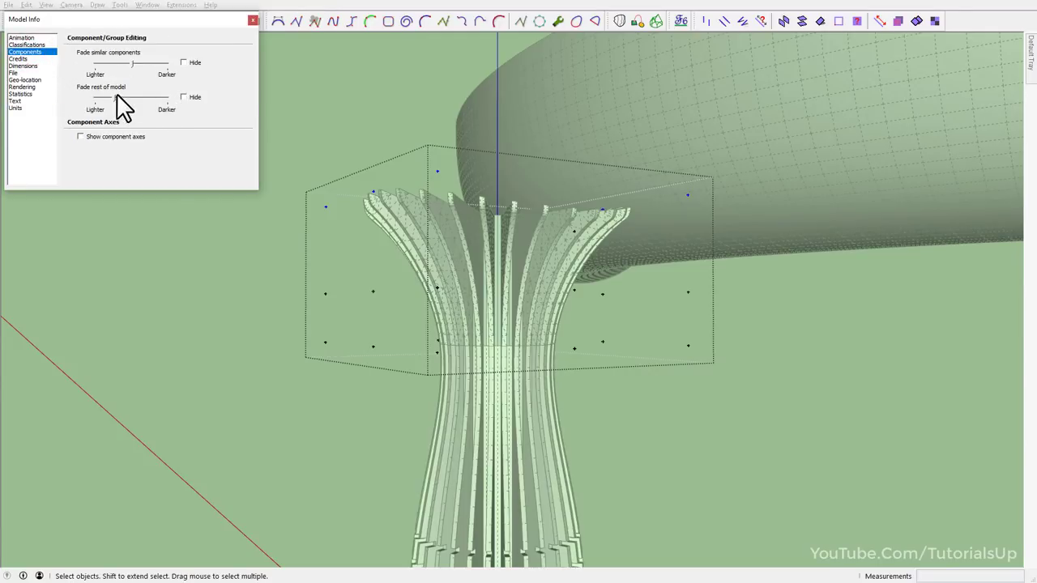
{"action": "left_click_drag", "start_coordinate": [113, 98], "coordinate": [190, 109]}
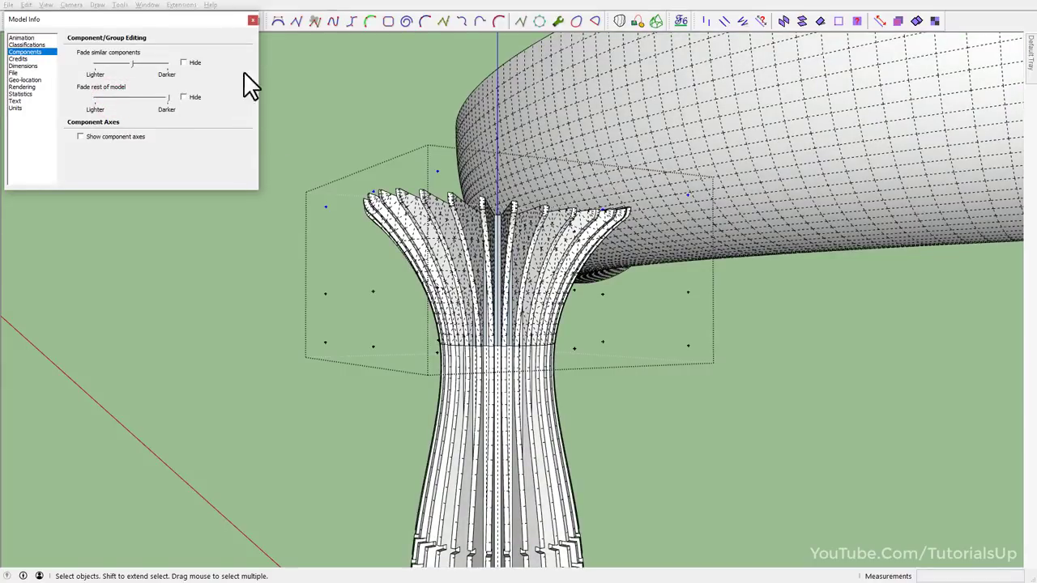
{"action": "left_click", "coordinate": [253, 20]}
{"action": "mouse_move", "coordinate": [389, 243]}
{"action": "middle_mouse_down"}
{"action": "mouse_move", "coordinate": [416, 296]}
{"action": "mouse_move", "coordinate": [416, 405]}
{"action": "mouse_move", "coordinate": [420, 335]}
{"action": "middle_mouse_up"}
{"action": "scroll", "coordinate": [419, 333], "scroll_direction": "down", "scroll_amount": 2}
{"action": "scroll", "coordinate": [458, 306], "scroll_direction": "down", "scroll_amount": 3}
Move the curved canopy by 10 so it rests on the column's flared capital.
{"action": "scroll", "coordinate": [493, 284], "scroll_direction": "down", "scroll_amount": 3}
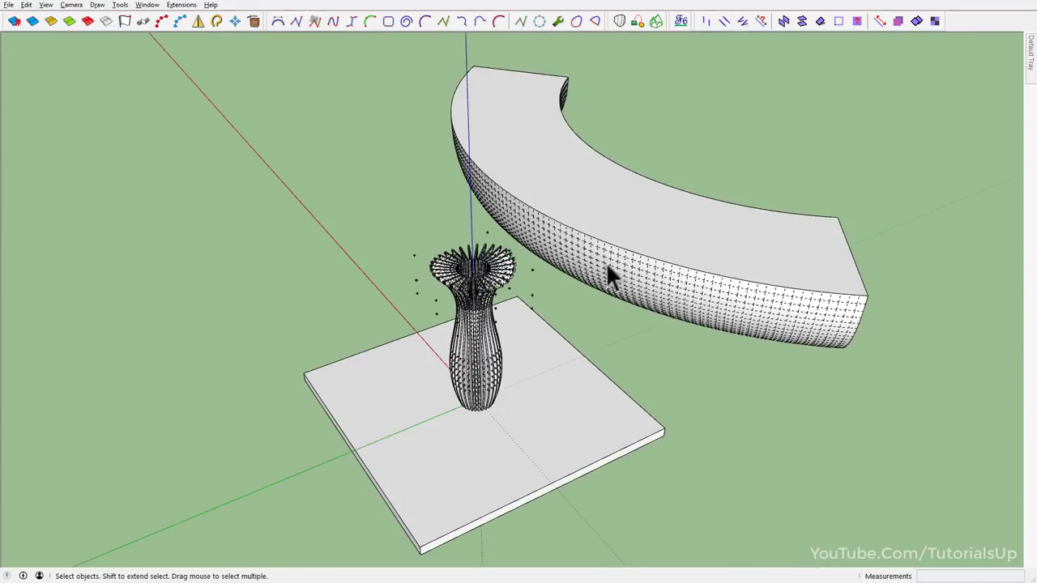
{"action": "left_click", "coordinate": [609, 275]}
{"action": "key", "text": "m"}
{"action": "left_click", "coordinate": [595, 411]}
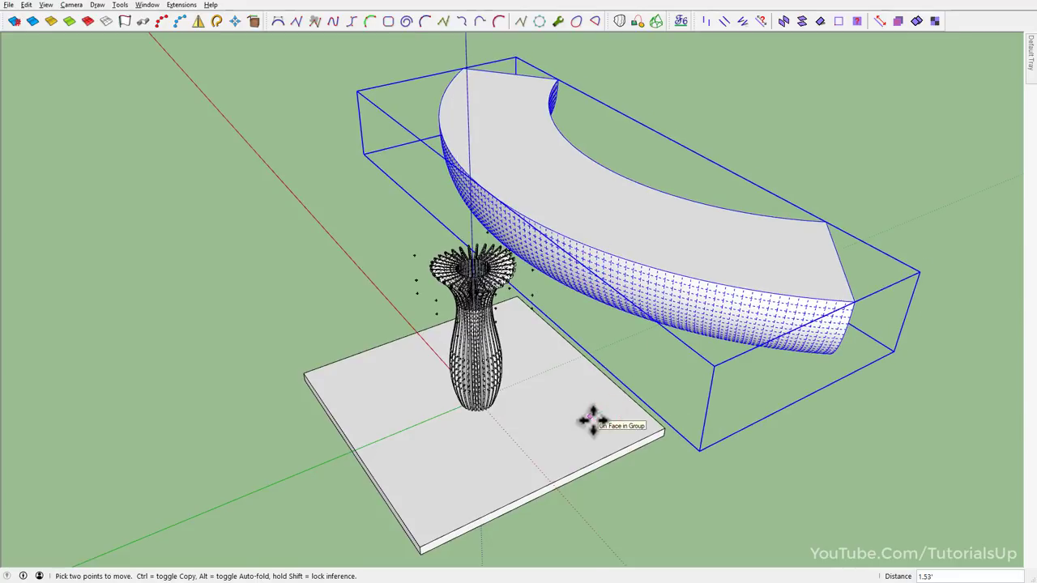
{"action": "key", "text": "Return"}
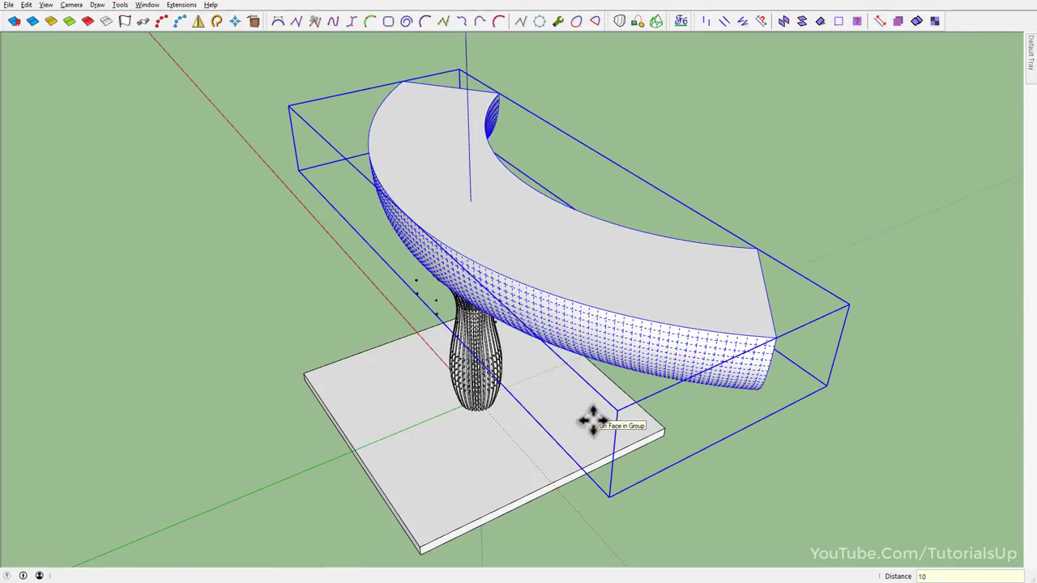
Orbit under the canopy and select the flared capital to open its deformation lattice.
{"action": "mouse_move", "coordinate": [393, 250]}
{"action": "middle_mouse_down"}
{"action": "mouse_move", "coordinate": [505, 308]}
{"action": "mouse_move", "coordinate": [635, 56]}
{"action": "mouse_move", "coordinate": [477, 262]}
{"action": "middle_mouse_up"}
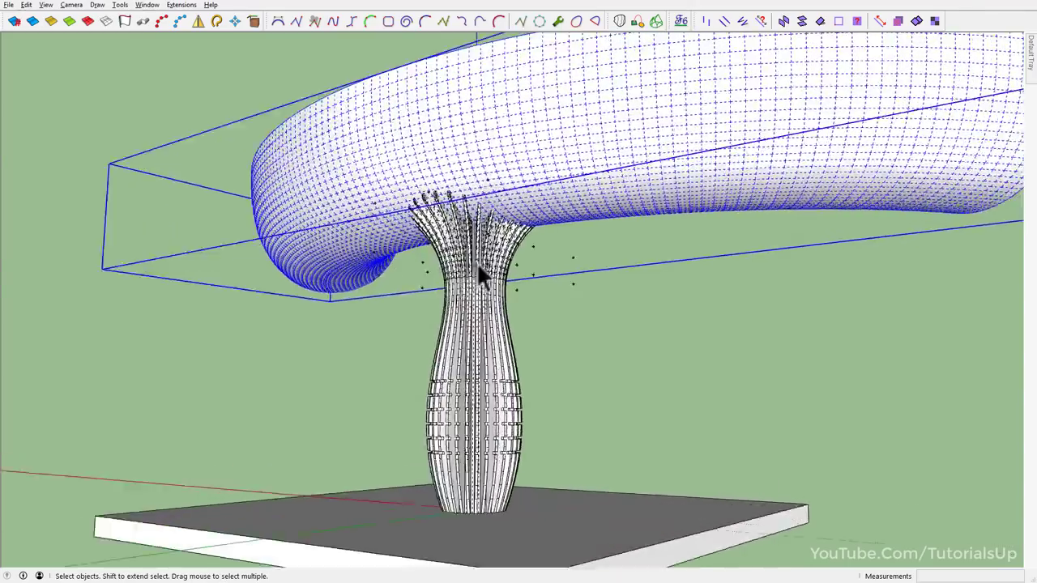
{"action": "scroll", "coordinate": [671, 328], "scroll_direction": "up", "scroll_amount": 3}
{"action": "scroll", "coordinate": [670, 328], "scroll_direction": "up", "scroll_amount": 2}
{"action": "scroll", "coordinate": [470, 270], "scroll_direction": "up", "scroll_amount": 3}
{"action": "mouse_move", "coordinate": [510, 303]}
{"action": "middle_mouse_down"}
{"action": "mouse_move", "coordinate": [961, 278]}
{"action": "mouse_move", "coordinate": [504, 432]}
{"action": "middle_mouse_up"}
{"action": "scroll", "coordinate": [493, 283], "scroll_direction": "down", "scroll_amount": 2}
{"action": "left_click", "coordinate": [493, 282]}
{"action": "scroll", "coordinate": [460, 344], "scroll_direction": "down", "scroll_amount": 2}
{"action": "scroll", "coordinate": [394, 313], "scroll_direction": "up", "scroll_amount": 2}
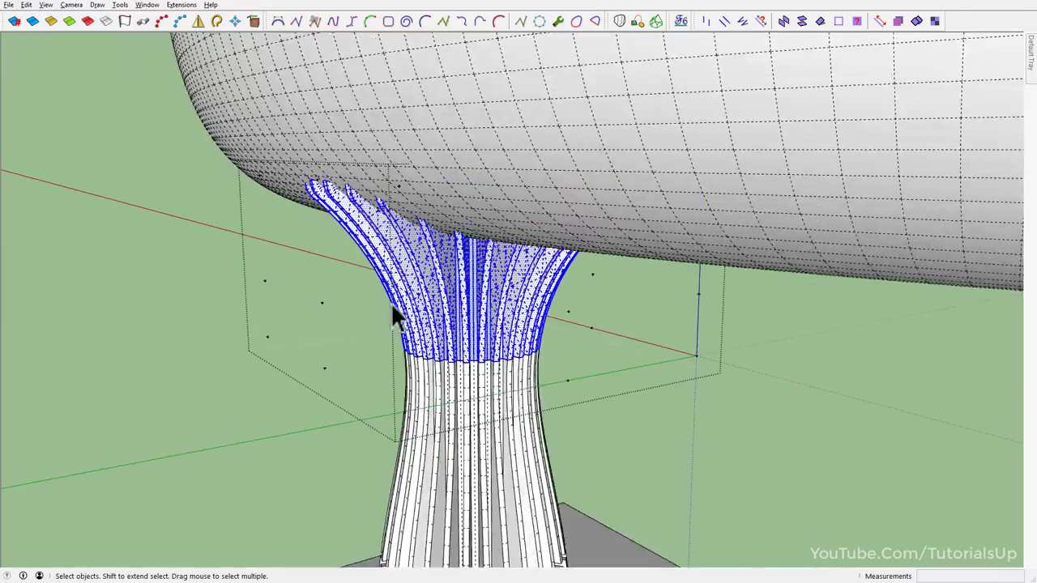
{"action": "scroll", "coordinate": [367, 212], "scroll_direction": "up", "scroll_amount": 2}
{"action": "mouse_move", "coordinate": [367, 212]}
{"action": "middle_mouse_down"}
{"action": "mouse_move", "coordinate": [215, 262]}
{"action": "mouse_move", "coordinate": [318, 418]}
{"action": "middle_mouse_up"}
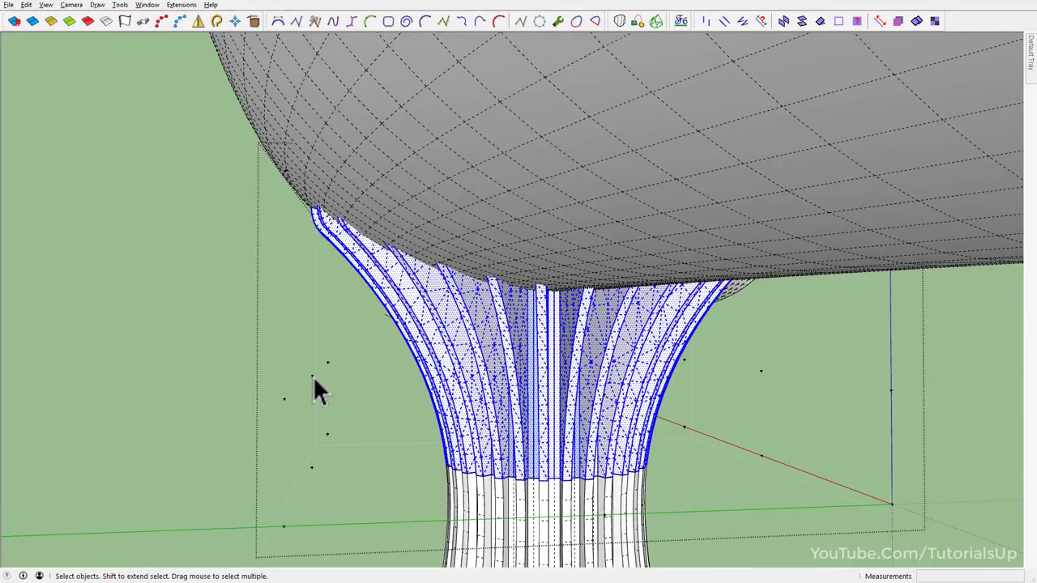
{"action": "left_click", "coordinate": [313, 375]}
{"action": "key", "text": "ctrl+z"}
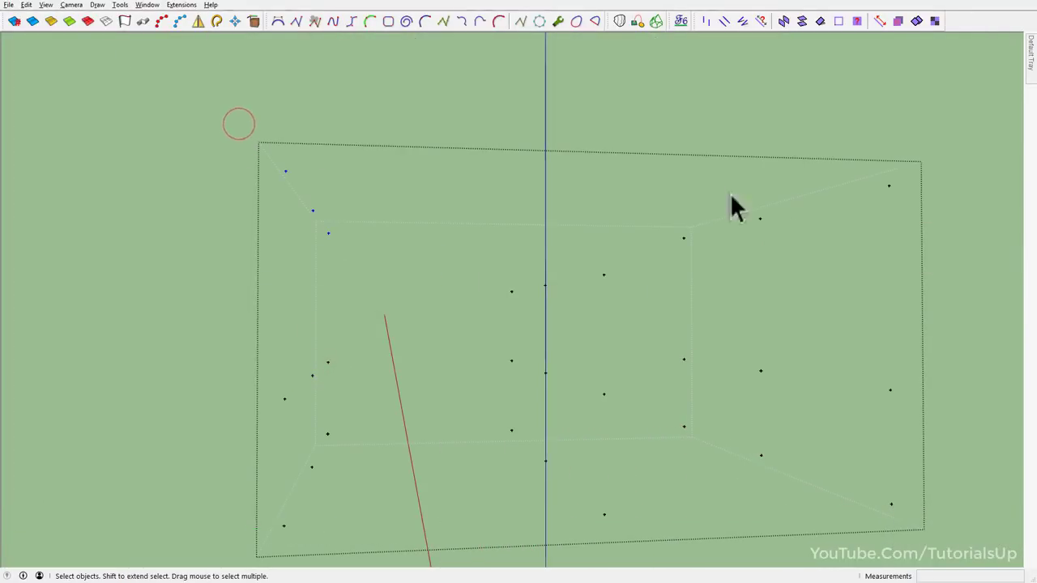
Lift the capital's lattice points along the blue axis so the fin tips bend up to the canopy.
{"action": "mouse_move", "coordinate": [850, 249]}
{"action": "middle_mouse_down"}
{"action": "mouse_move", "coordinate": [910, 268]}
{"action": "mouse_move", "coordinate": [712, 268]}
{"action": "mouse_move", "coordinate": [544, 294]}
{"action": "mouse_move", "coordinate": [672, 238]}
{"action": "middle_mouse_up"}
{"action": "scroll", "coordinate": [475, 209], "scroll_direction": "up", "scroll_amount": 5}
{"action": "key", "text": "m"}
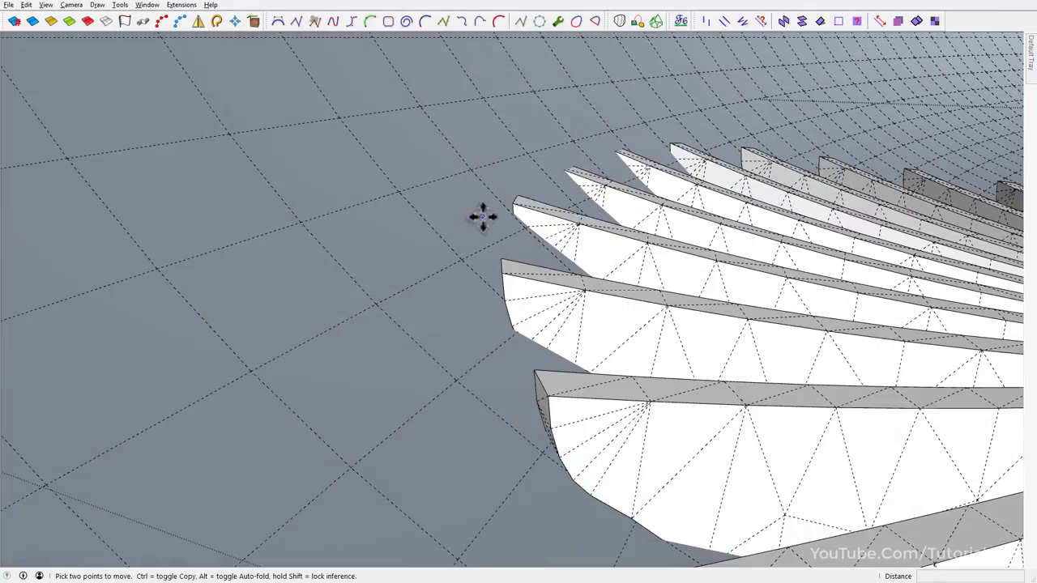
{"action": "scroll", "coordinate": [482, 204], "scroll_direction": "down", "scroll_amount": 3}
{"action": "mouse_move", "coordinate": [482, 204]}
{"action": "middle_mouse_down", "text": "shift"}
{"action": "mouse_move", "coordinate": [800, 232]}
{"action": "mouse_move", "coordinate": [368, 221]}
{"action": "middle_mouse_up", "text": "shift"}
{"action": "scroll", "coordinate": [616, 248], "scroll_direction": "up", "scroll_amount": 5}
{"action": "middle_click_drag", "start_coordinate": [615, 247], "coordinate": [642, 229]}
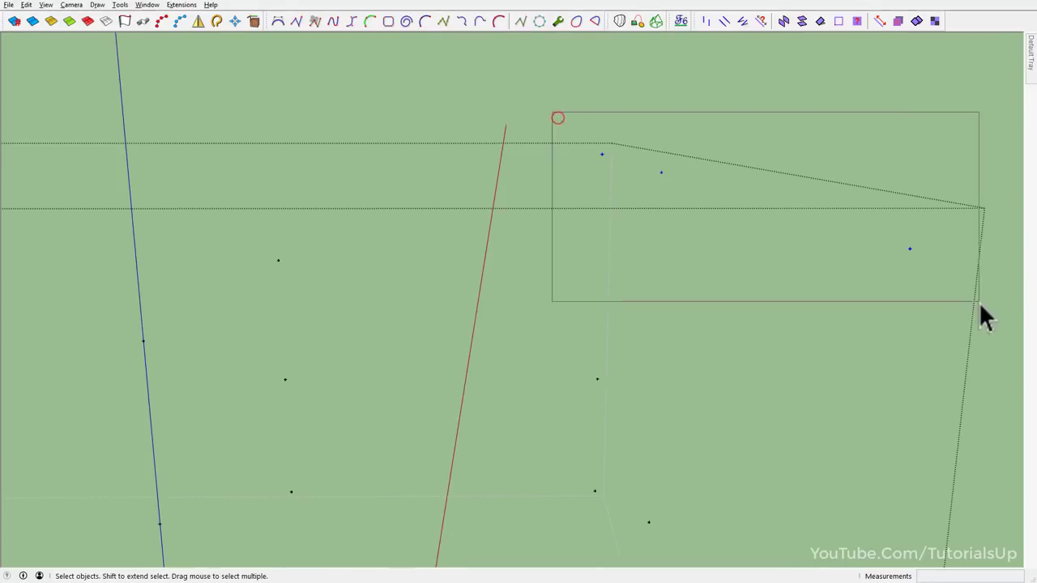
{"action": "scroll", "coordinate": [636, 201], "scroll_direction": "down", "scroll_amount": 5}
{"action": "scroll", "coordinate": [683, 209], "scroll_direction": "up", "scroll_amount": 3}
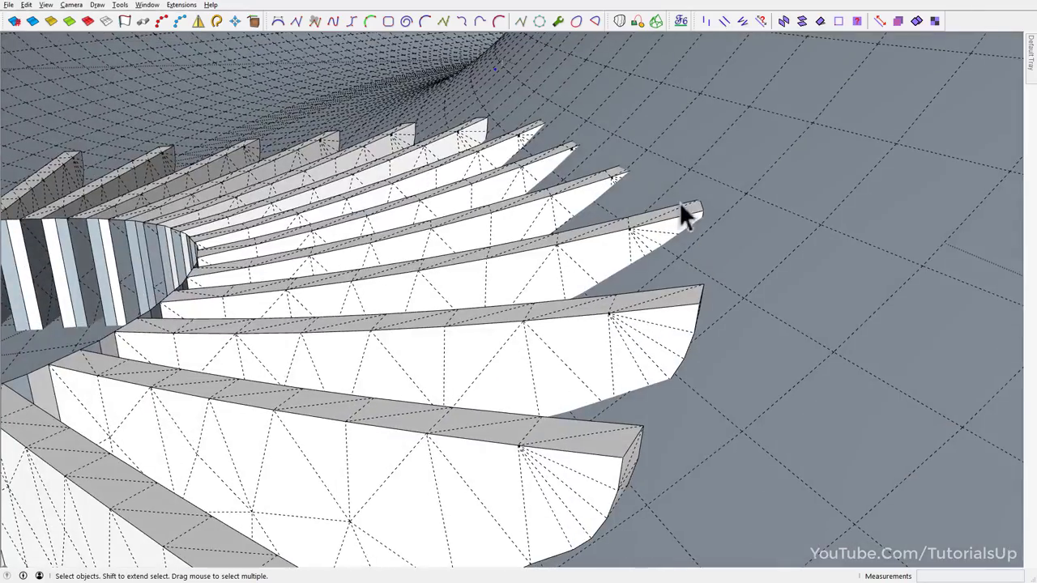
{"action": "left_click", "coordinate": [646, 171]}
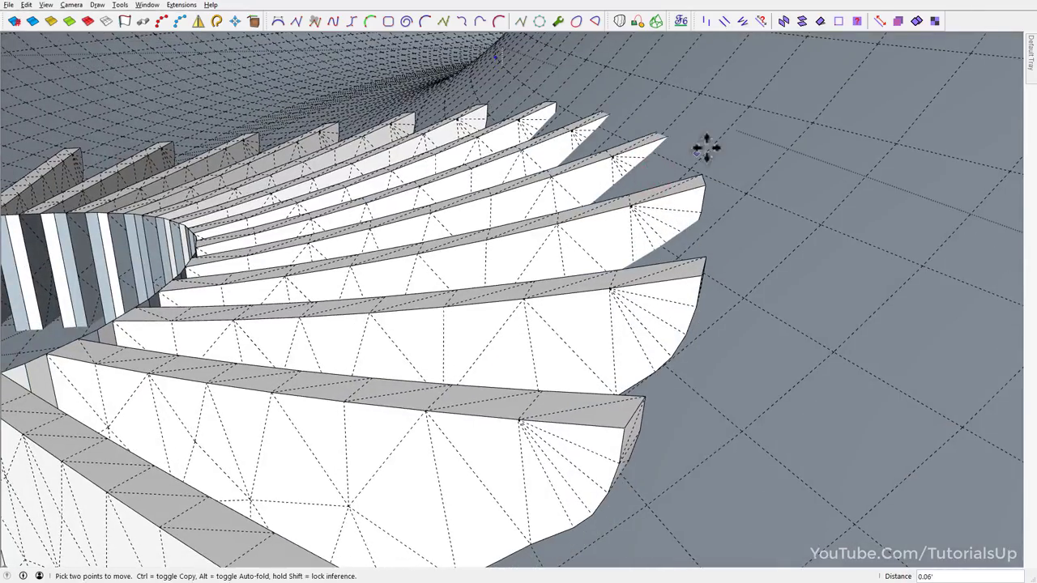
{"action": "mouse_move", "coordinate": [694, 134]}
{"action": "middle_mouse_down"}
{"action": "mouse_move", "coordinate": [656, 145]}
{"action": "mouse_move", "coordinate": [440, 7]}
{"action": "mouse_move", "coordinate": [690, 247]}
{"action": "middle_mouse_up"}
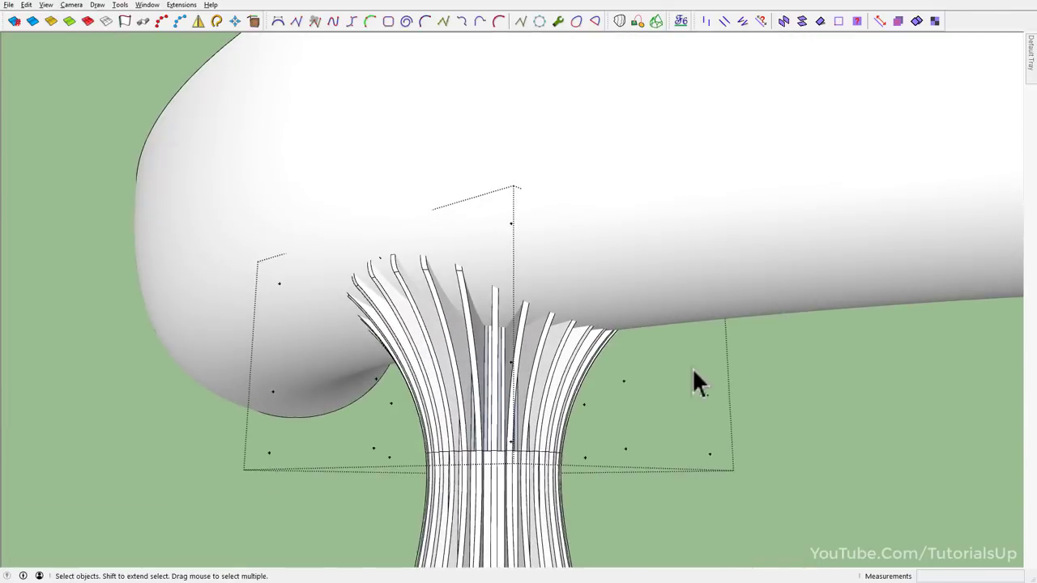
{"action": "left_click", "coordinate": [779, 394]}
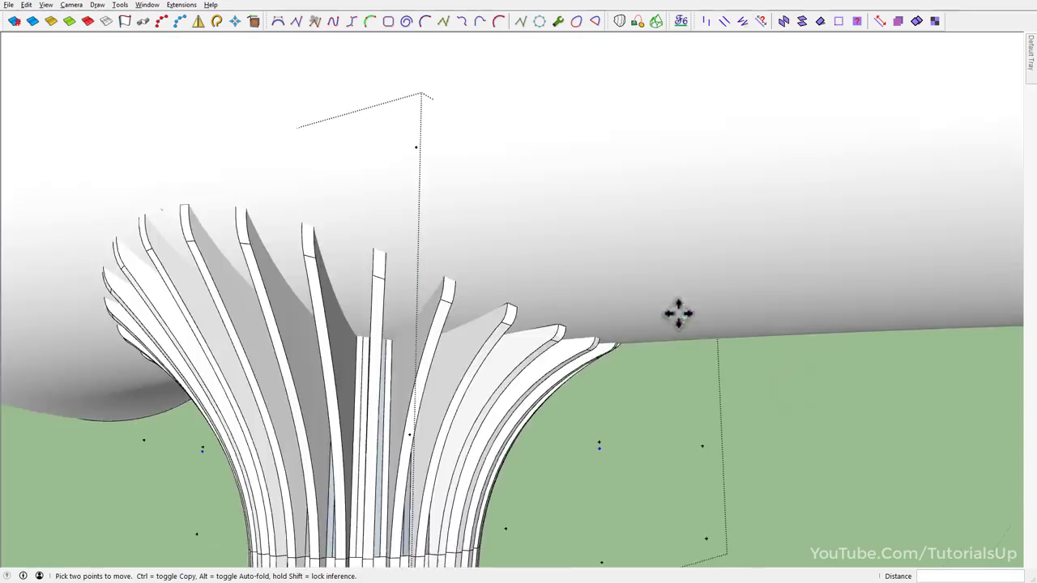
{"action": "middle_click_drag", "start_coordinate": [676, 313], "coordinate": [352, 456]}
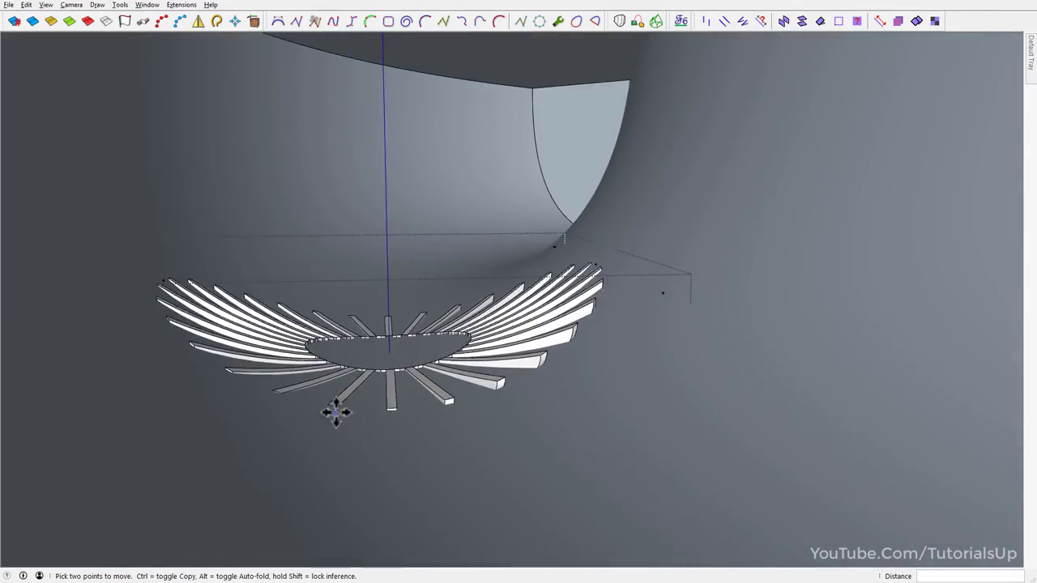
{"action": "mouse_move", "coordinate": [336, 412]}
{"action": "middle_mouse_down"}
{"action": "mouse_move", "coordinate": [468, 470]}
{"action": "mouse_move", "coordinate": [364, 475]}
{"action": "mouse_move", "coordinate": [527, 282]}
{"action": "mouse_move", "coordinate": [771, 349]}
{"action": "middle_mouse_up"}
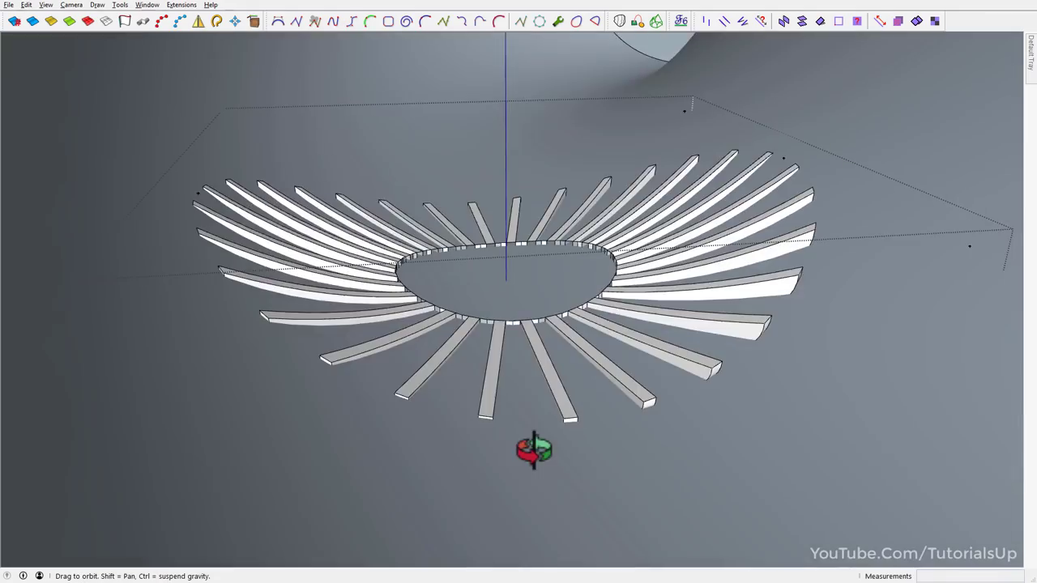
{"action": "mouse_move", "coordinate": [534, 446]}
{"action": "middle_mouse_down"}
{"action": "mouse_move", "coordinate": [389, 435]}
{"action": "mouse_move", "coordinate": [460, 260]}
{"action": "mouse_move", "coordinate": [634, 261]}
{"action": "mouse_move", "coordinate": [833, 215]}
{"action": "mouse_move", "coordinate": [511, 267]}
{"action": "mouse_move", "coordinate": [551, 321]}
{"action": "mouse_move", "coordinate": [400, 445]}
{"action": "middle_mouse_up"}
{"action": "scroll", "coordinate": [428, 364], "scroll_direction": "down", "scroll_amount": 5}
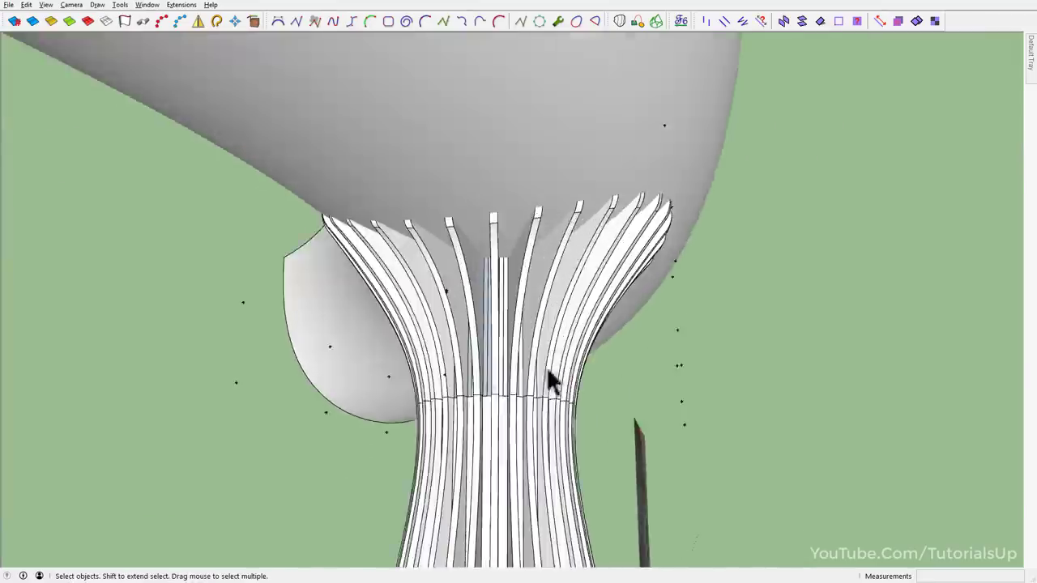
{"action": "mouse_move", "coordinate": [551, 377]}
{"action": "middle_mouse_down", "text": "shift"}
{"action": "mouse_move", "coordinate": [490, 373]}
{"action": "mouse_move", "coordinate": [581, 335]}
{"action": "middle_mouse_up", "text": "shift"}
{"action": "triple_click", "coordinate": [581, 335]}
{"action": "scroll", "coordinate": [570, 342], "scroll_direction": "up", "scroll_amount": 3}
{"action": "scroll", "coordinate": [556, 451], "scroll_direction": "up", "scroll_amount": 3}
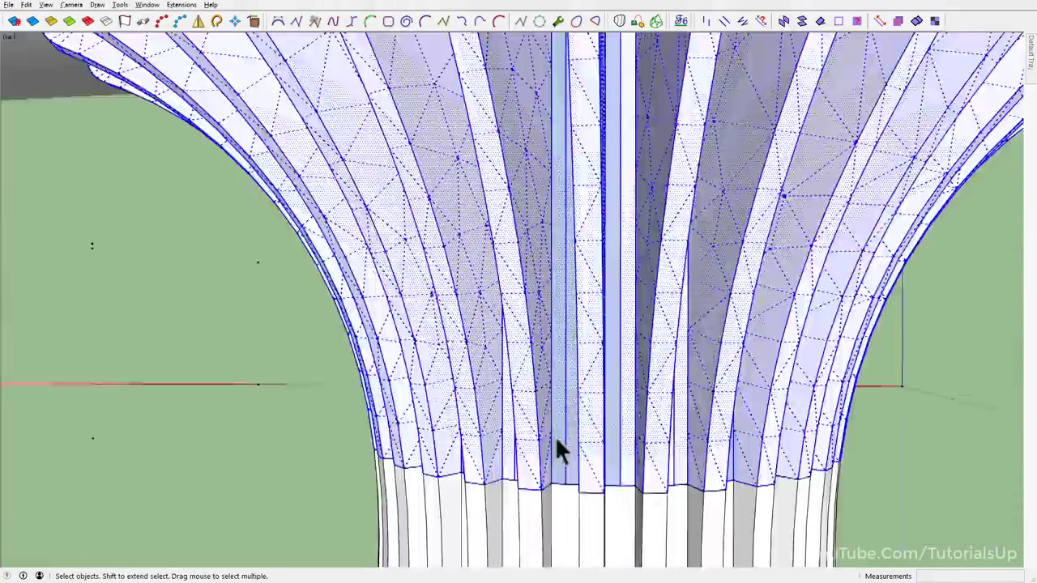
{"action": "mouse_move", "coordinate": [555, 452]}
{"action": "middle_mouse_down"}
{"action": "mouse_move", "coordinate": [896, 372]}
{"action": "mouse_move", "coordinate": [343, 440]}
{"action": "mouse_move", "coordinate": [452, 425]}
{"action": "middle_mouse_up"}
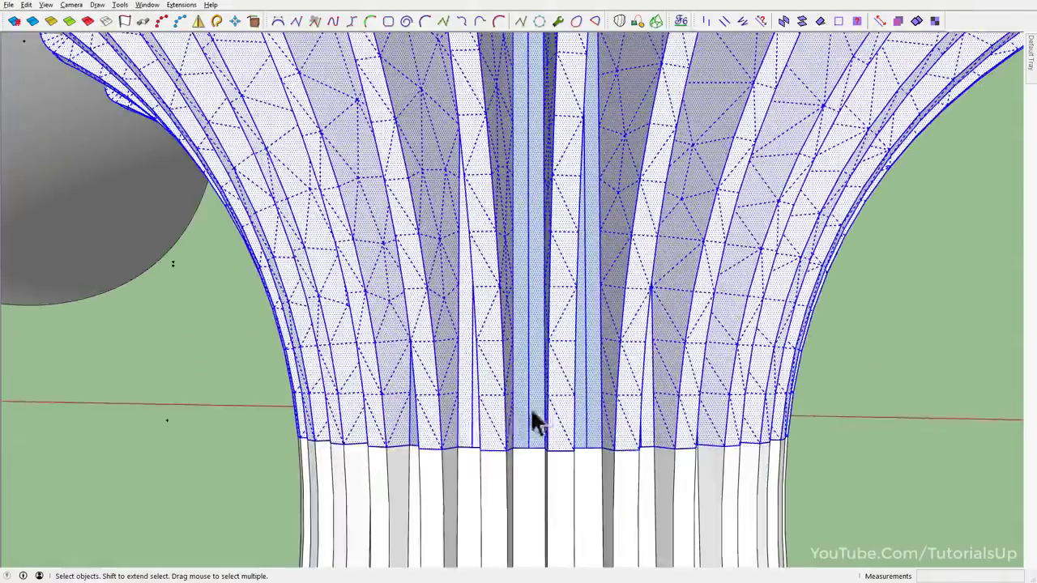
{"action": "scroll", "coordinate": [535, 420], "scroll_direction": "down", "scroll_amount": 1}
{"action": "scroll", "coordinate": [535, 420], "scroll_direction": "down", "scroll_amount": 3}
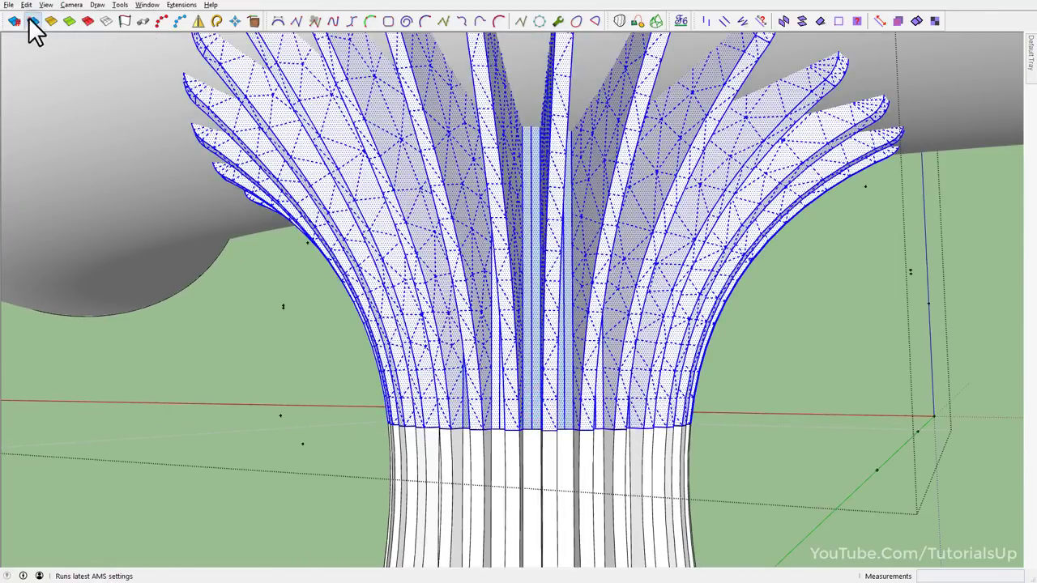
{"action": "left_click", "coordinate": [533, 413]}
{"action": "mouse_move", "coordinate": [559, 415]}
{"action": "middle_mouse_down"}
{"action": "mouse_move", "coordinate": [183, 351]}
{"action": "mouse_move", "coordinate": [452, 412]}
{"action": "mouse_move", "coordinate": [630, 403]}
{"action": "mouse_move", "coordinate": [534, 416]}
{"action": "middle_mouse_up"}
{"action": "middle_click_drag", "start_coordinate": [659, 416], "coordinate": [417, 431]}
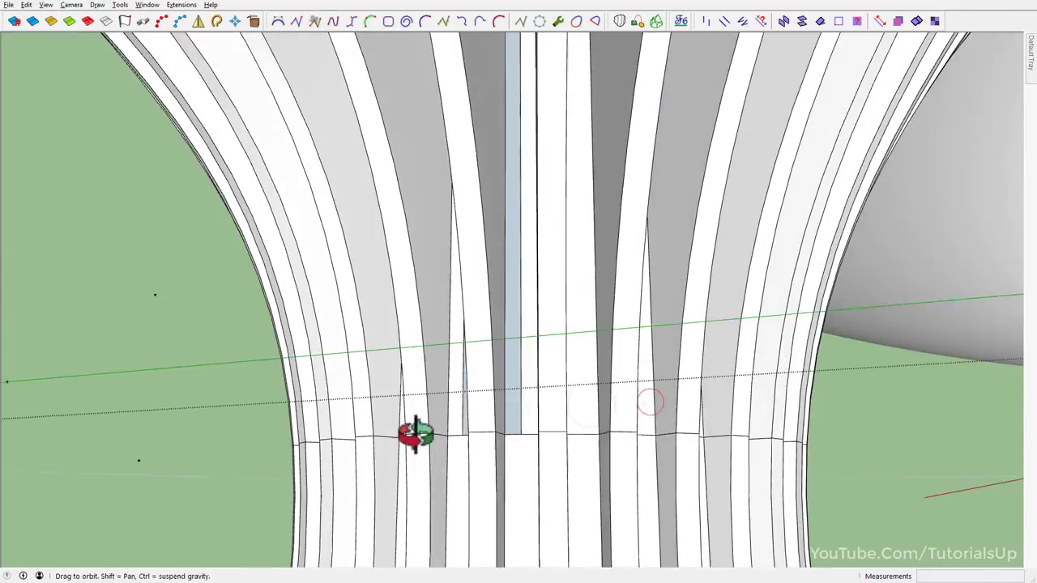
{"action": "scroll", "coordinate": [479, 437], "scroll_direction": "up", "scroll_amount": 3}
{"action": "left_click", "coordinate": [478, 428], "text": "ctrl"}
{"action": "mouse_move", "coordinate": [426, 389]}
{"action": "middle_mouse_down"}
{"action": "mouse_move", "coordinate": [507, 411]}
{"action": "mouse_move", "coordinate": [467, 416]}
{"action": "middle_mouse_up"}
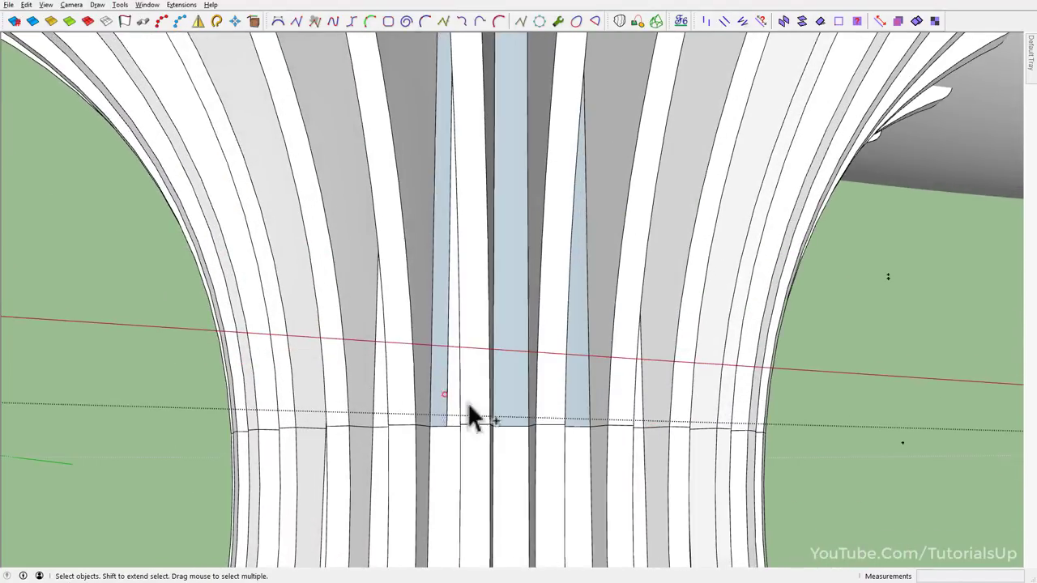
{"action": "middle_click_drag", "start_coordinate": [576, 405], "coordinate": [578, 403]}
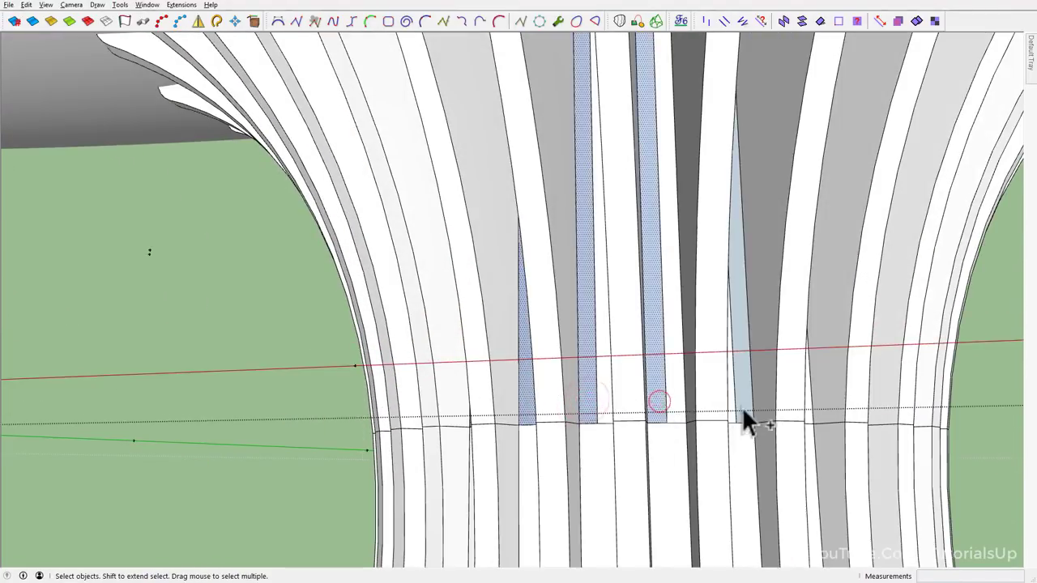
{"action": "mouse_move", "coordinate": [743, 410]}
{"action": "middle_mouse_down"}
{"action": "mouse_move", "coordinate": [606, 389]}
{"action": "mouse_move", "coordinate": [356, 413]}
{"action": "middle_mouse_up"}
{"action": "left_click", "coordinate": [377, 414]}
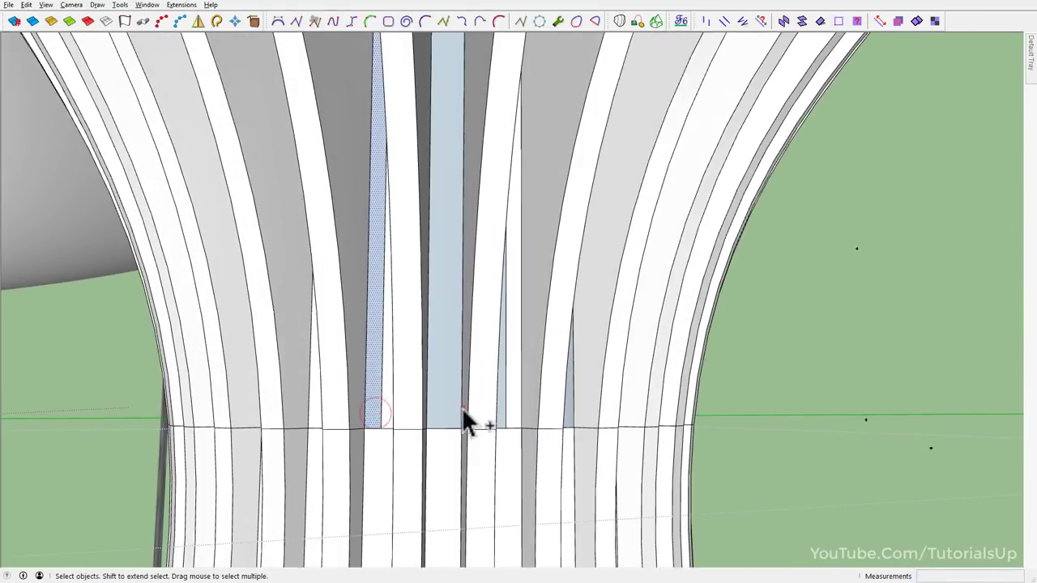
{"action": "left_click", "coordinate": [462, 407], "text": "ctrl"}
{"action": "mouse_move", "coordinate": [478, 409]}
{"action": "middle_mouse_down"}
{"action": "mouse_move", "coordinate": [105, 405]}
{"action": "mouse_move", "coordinate": [340, 407]}
{"action": "mouse_move", "coordinate": [389, 424]}
{"action": "mouse_move", "coordinate": [581, 440]}
{"action": "mouse_move", "coordinate": [524, 413]}
{"action": "mouse_move", "coordinate": [479, 418]}
{"action": "mouse_move", "coordinate": [338, 389]}
{"action": "mouse_move", "coordinate": [387, 378]}
{"action": "middle_mouse_up"}
{"action": "right_click", "coordinate": [386, 378]}
{"action": "left_click", "coordinate": [454, 153]}
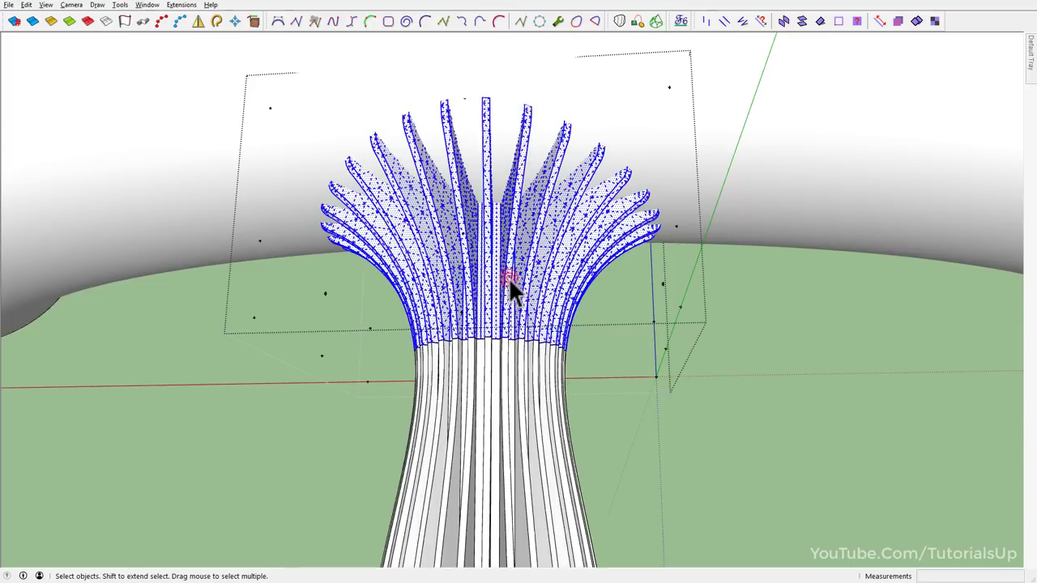
{"action": "middle_click_drag", "start_coordinate": [508, 277], "coordinate": [537, 363]}
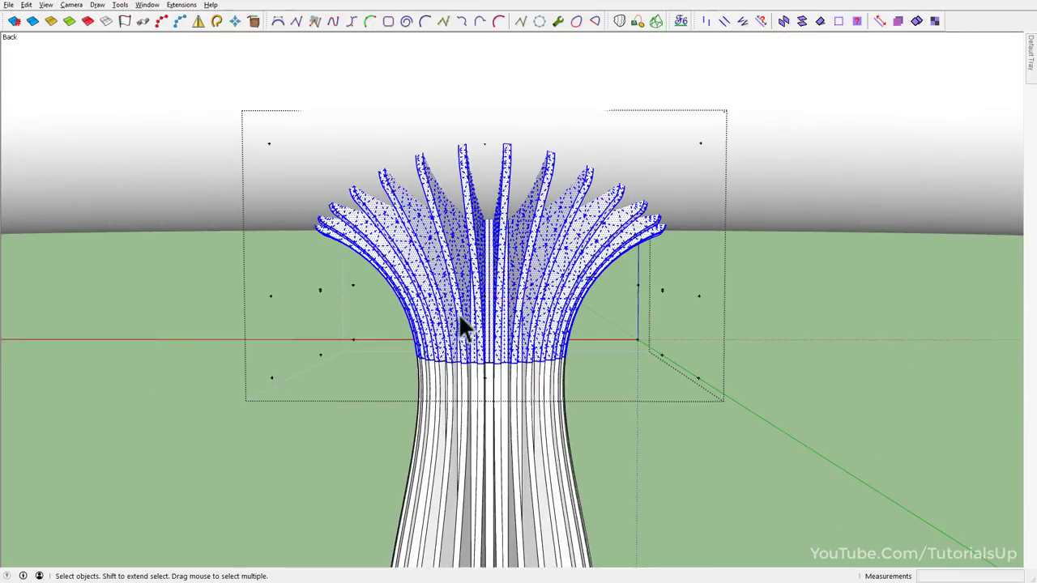
Explode the fin fan group into loose geometry.
{"action": "scroll", "coordinate": [498, 316], "scroll_direction": "down", "scroll_amount": 3}
{"action": "key", "text": "Escape"}
{"action": "right_click", "coordinate": [507, 285]}
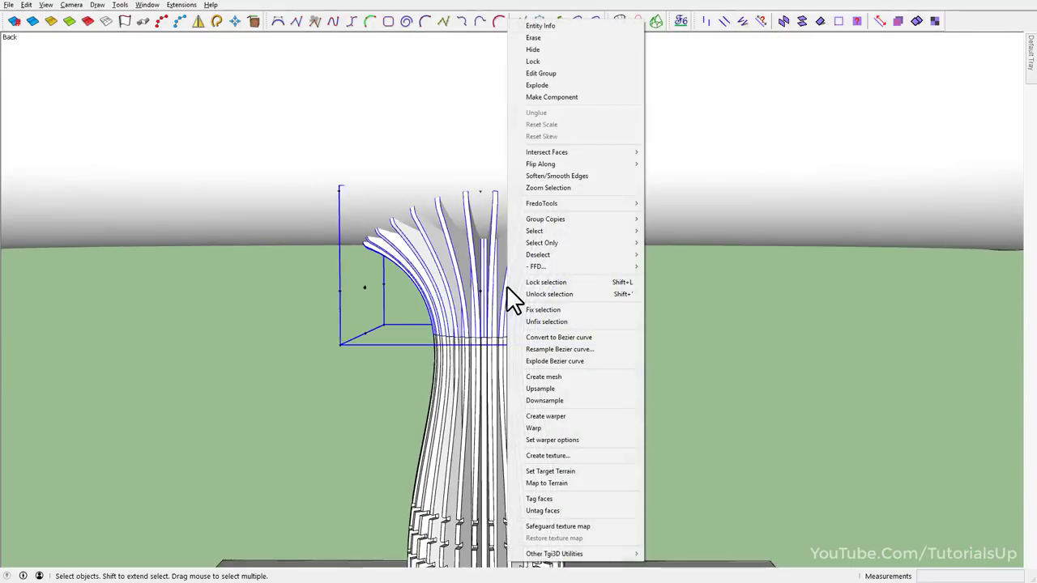
{"action": "left_click", "coordinate": [562, 85]}
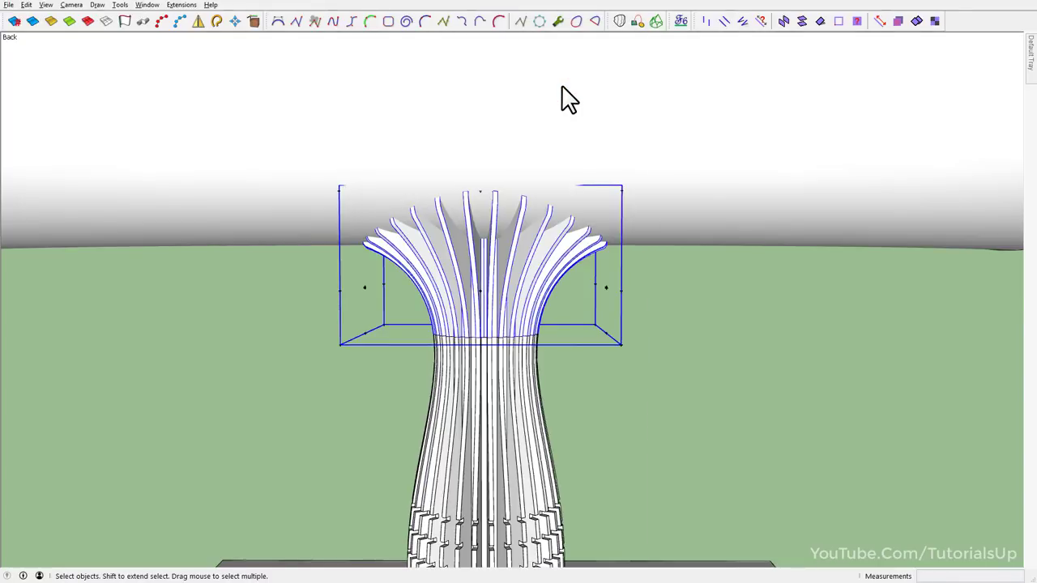
Explode the vase body group and select all the connected column geometry.
{"action": "mouse_move", "coordinate": [562, 93]}
{"action": "middle_mouse_down"}
{"action": "mouse_move", "coordinate": [308, 153]}
{"action": "mouse_move", "coordinate": [416, 250]}
{"action": "mouse_move", "coordinate": [528, 253]}
{"action": "mouse_move", "coordinate": [512, 350]}
{"action": "middle_mouse_up"}
{"action": "left_click", "coordinate": [512, 350]}
{"action": "right_click", "coordinate": [512, 350]}
{"action": "left_click", "coordinate": [557, 83]}
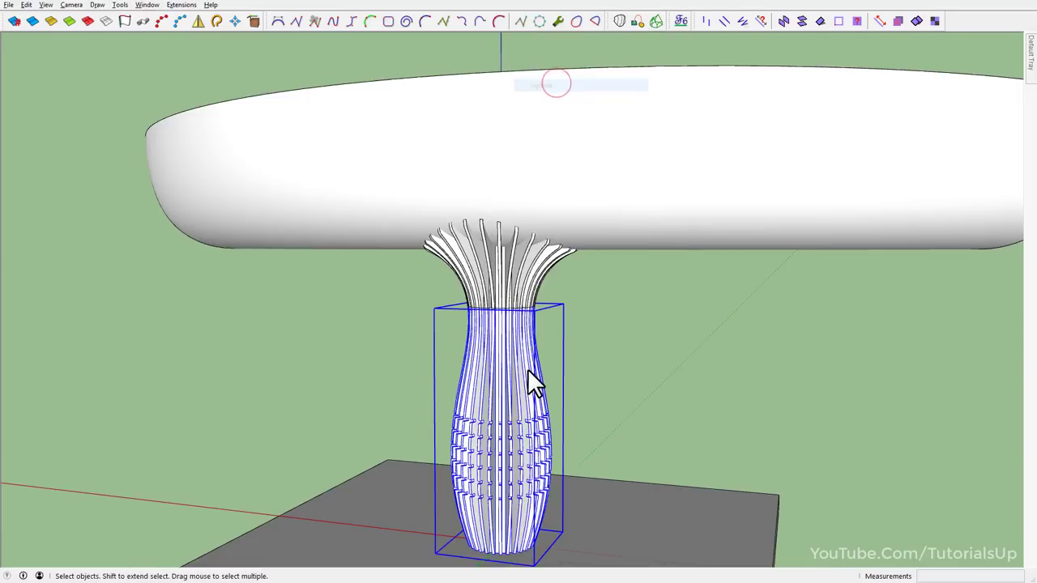
{"action": "triple_click", "coordinate": [519, 361]}
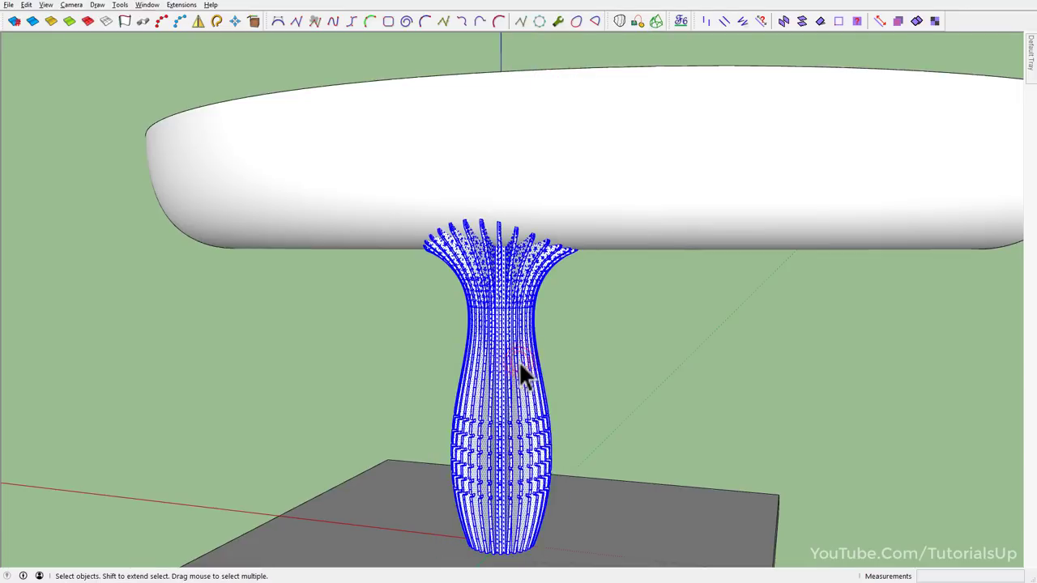
Run CleanUp³ on the selected column, removing 2460 faces and purging 7 unused materials.
{"action": "left_click", "coordinate": [182, 5]}
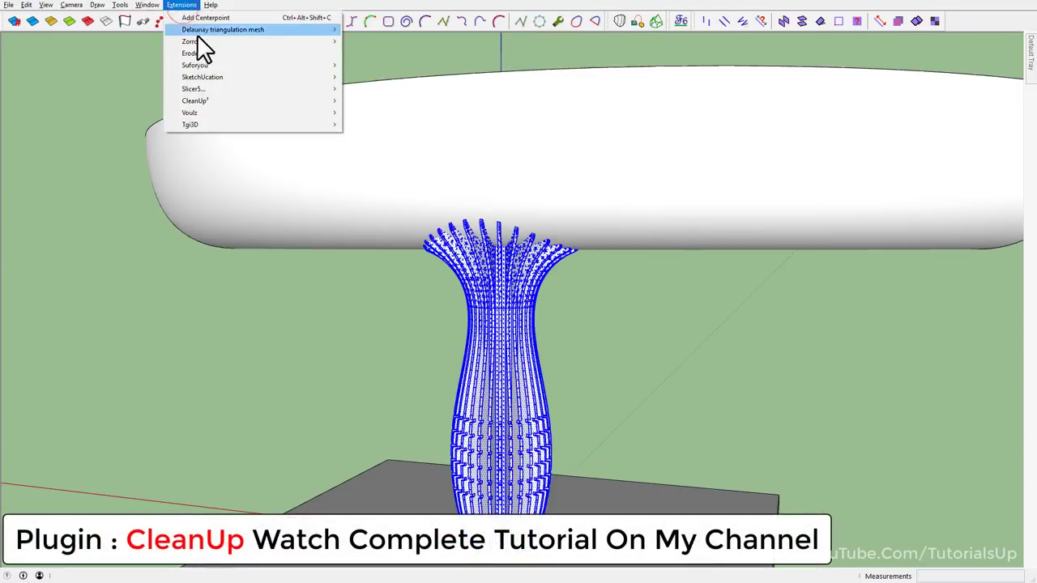
{"action": "mouse_move", "coordinate": [195, 100]}
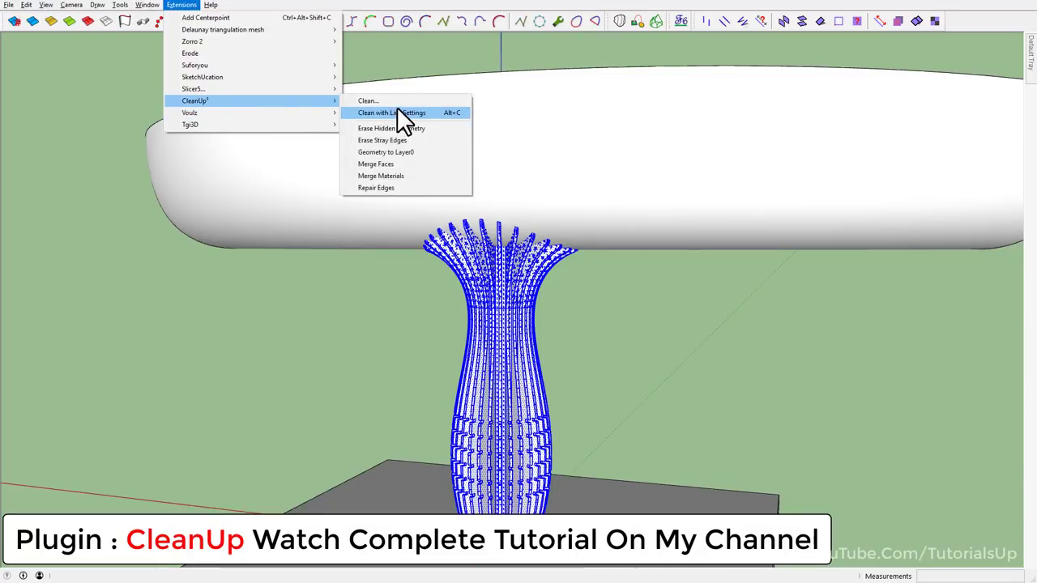
{"action": "left_click", "coordinate": [398, 101]}
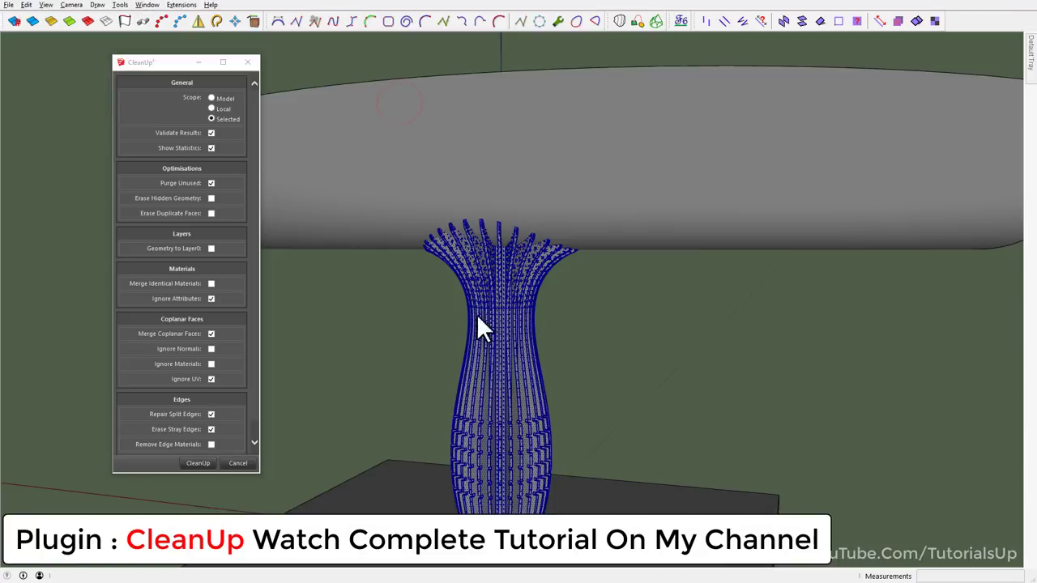
{"action": "left_click", "coordinate": [200, 462]}
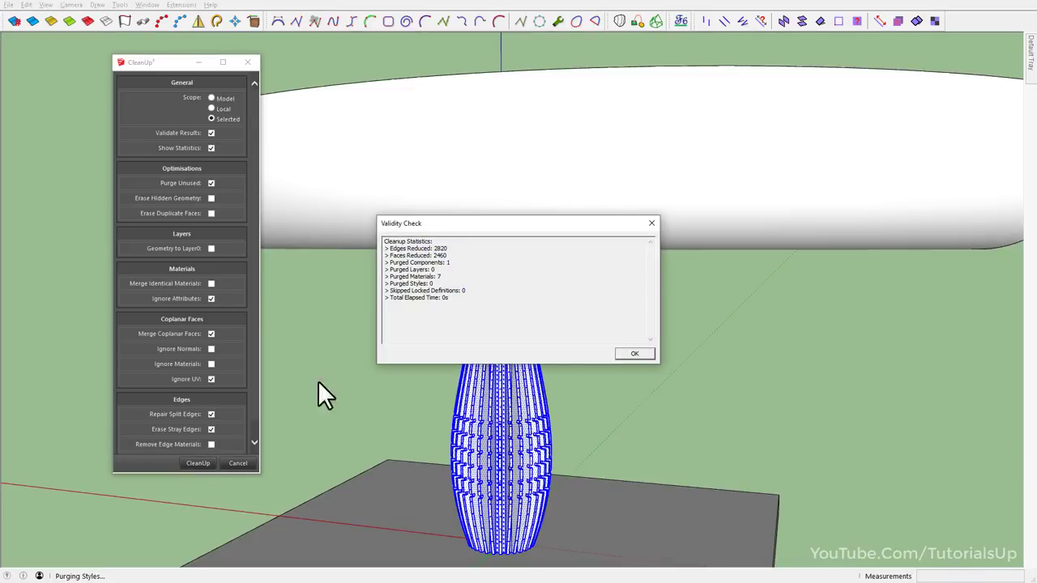
{"action": "left_click", "coordinate": [628, 353]}
Orbit beneath the canopy and select the whole column geometry.
{"action": "scroll", "coordinate": [495, 281], "scroll_direction": "up", "scroll_amount": 5}
{"action": "middle_click_drag", "start_coordinate": [494, 282], "coordinate": [862, 144]}
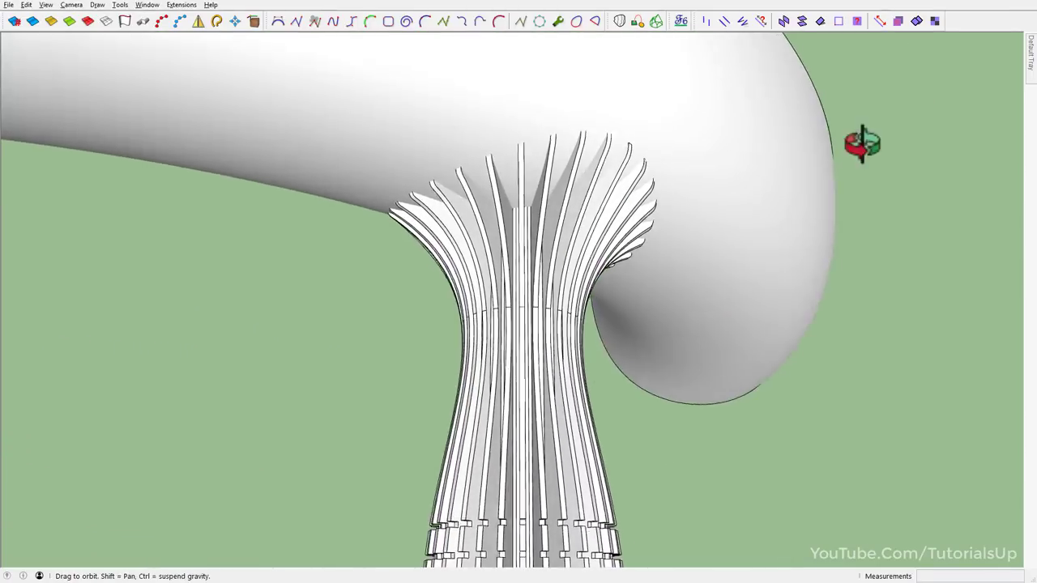
{"action": "mouse_move", "coordinate": [525, 271]}
{"action": "middle_mouse_down"}
{"action": "mouse_move", "coordinate": [935, 354]}
{"action": "mouse_move", "coordinate": [835, 477]}
{"action": "mouse_move", "coordinate": [785, 429]}
{"action": "mouse_move", "coordinate": [241, 426]}
{"action": "mouse_move", "coordinate": [517, 381]}
{"action": "middle_mouse_up"}
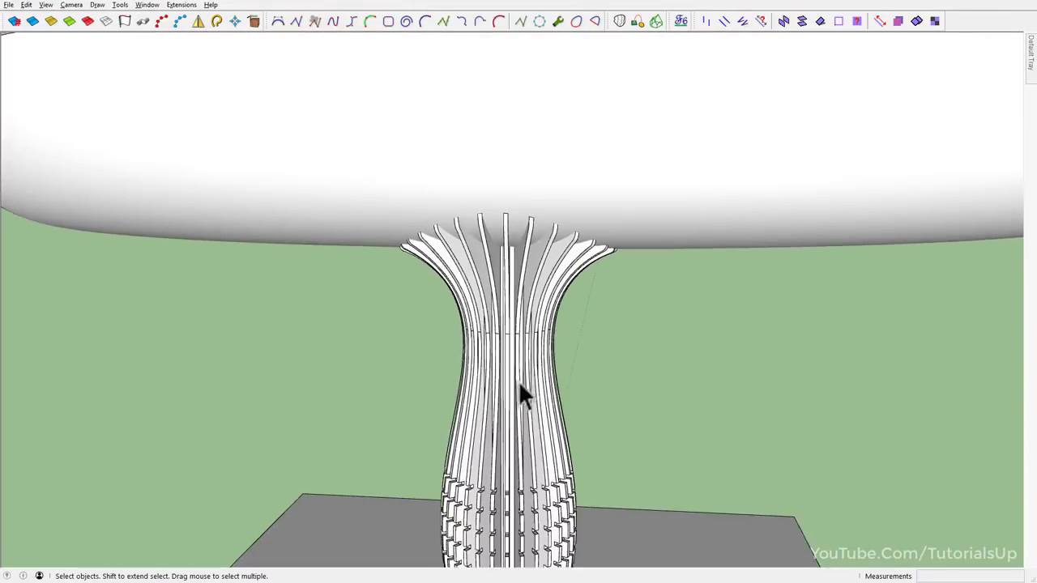
{"action": "scroll", "coordinate": [517, 381], "scroll_direction": "up", "scroll_amount": 2}
{"action": "left_click", "coordinate": [503, 263]}
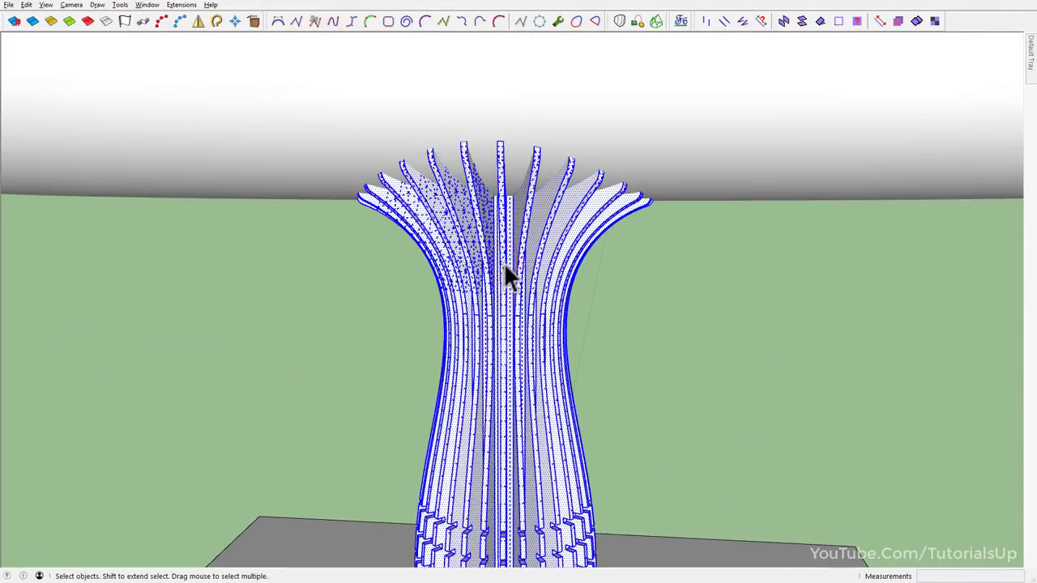
Make the selected column geometry into a single group.
{"action": "right_click", "coordinate": [503, 262]}
{"action": "left_click", "coordinate": [585, 104]}
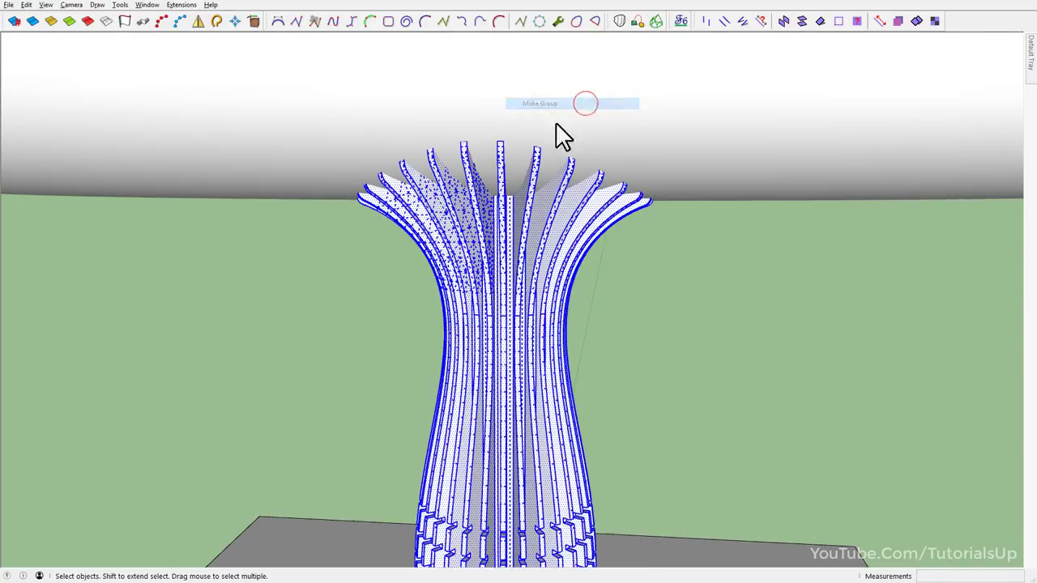
{"action": "scroll", "coordinate": [489, 195], "scroll_direction": "down", "scroll_amount": 2}
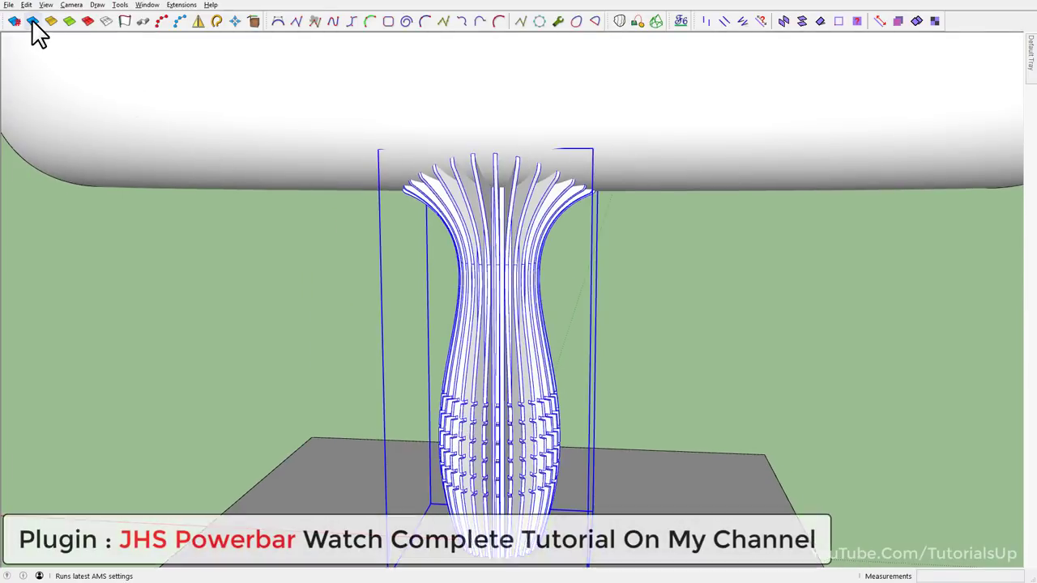
Paint the column with the cream 0033_NavajoWhite material.
{"action": "left_click", "coordinate": [182, 188]}
{"action": "scroll", "coordinate": [503, 276], "scroll_direction": "up", "scroll_amount": 2}
{"action": "mouse_move", "coordinate": [521, 288]}
{"action": "middle_mouse_down"}
{"action": "mouse_move", "coordinate": [694, 234]}
{"action": "mouse_move", "coordinate": [851, 132]}
{"action": "mouse_move", "coordinate": [505, 215]}
{"action": "mouse_move", "coordinate": [444, 332]}
{"action": "middle_mouse_up"}
{"action": "scroll", "coordinate": [637, 316], "scroll_direction": "down", "scroll_amount": 3}
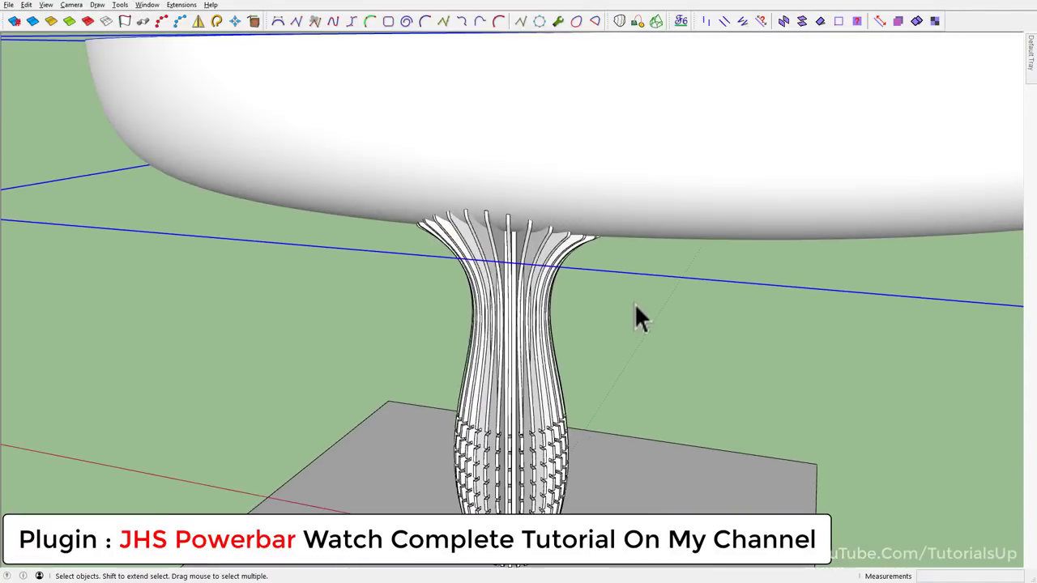
{"action": "scroll", "coordinate": [537, 432], "scroll_direction": "up", "scroll_amount": 3}
{"action": "middle_click_drag", "start_coordinate": [543, 387], "coordinate": [481, 349], "text": "shift"}
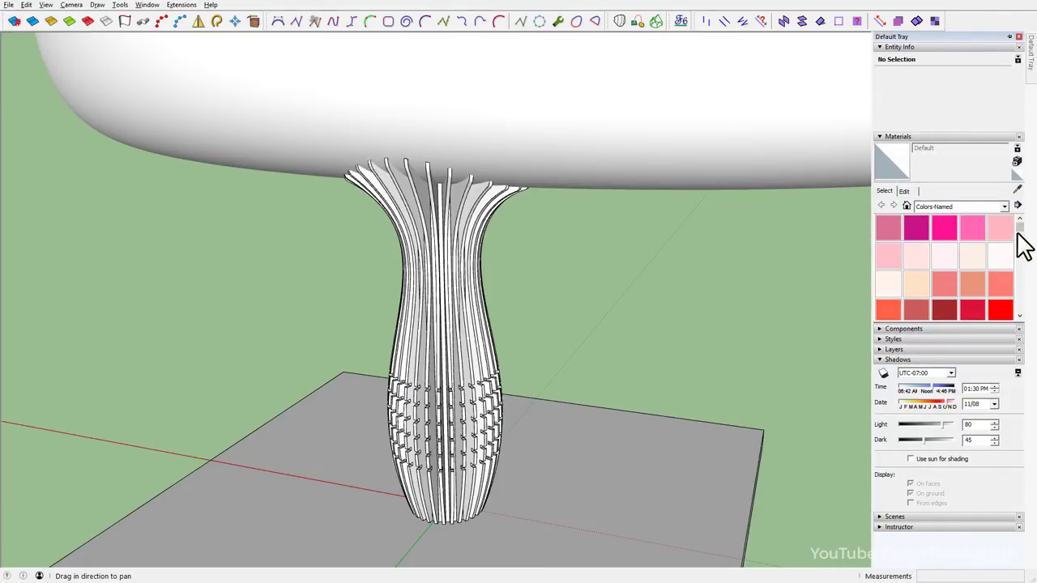
{"action": "left_click_drag", "start_coordinate": [1019, 234], "coordinate": [1019, 246]}
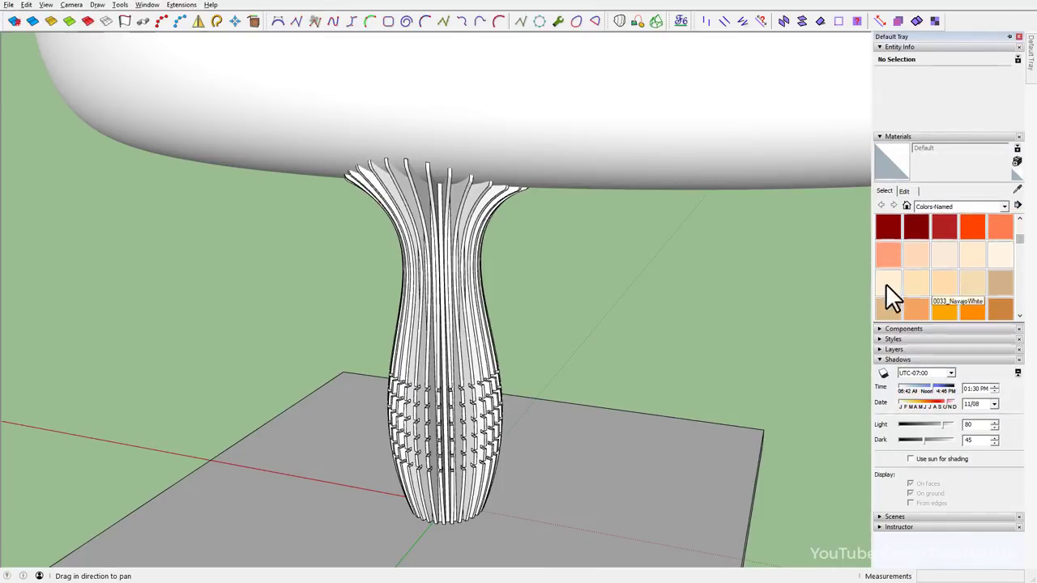
{"action": "left_click", "coordinate": [880, 284]}
{"action": "left_click", "coordinate": [442, 294]}
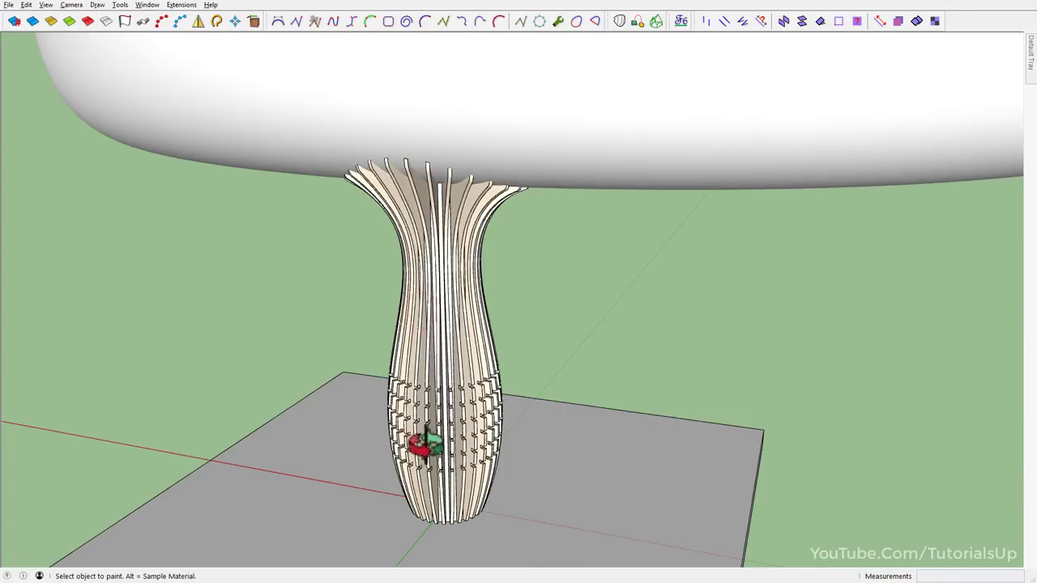
Orbit down to the base of the painted column.
{"action": "mouse_move", "coordinate": [426, 444]}
{"action": "middle_mouse_down"}
{"action": "mouse_move", "coordinate": [759, 310]}
{"action": "mouse_move", "coordinate": [435, 475]}
{"action": "mouse_move", "coordinate": [493, 412]}
{"action": "middle_mouse_up"}
{"action": "scroll", "coordinate": [541, 466], "scroll_direction": "up", "scroll_amount": 3}
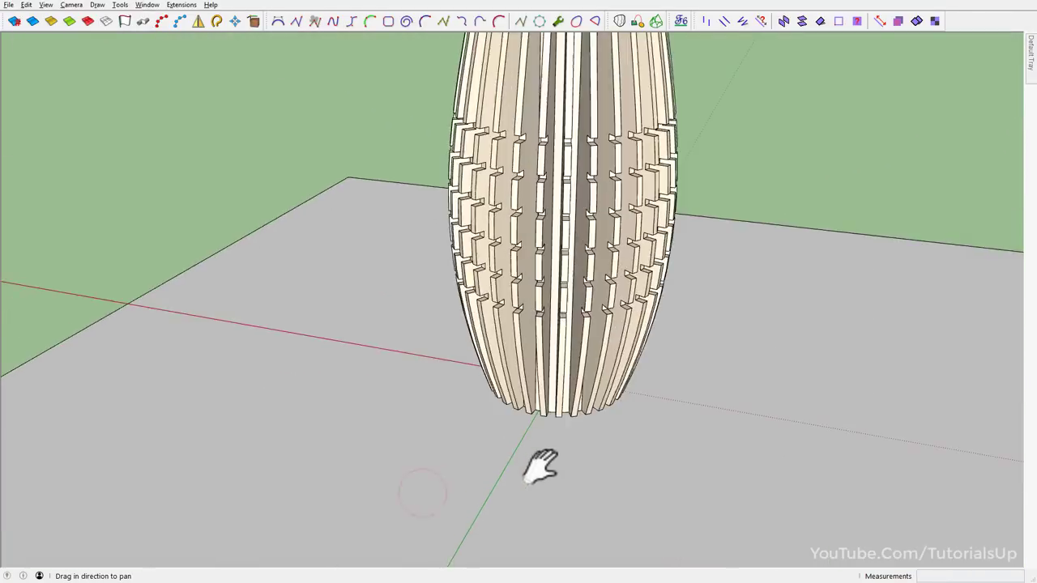
{"action": "scroll", "coordinate": [567, 413], "scroll_direction": "up", "scroll_amount": 5}
{"action": "scroll", "coordinate": [578, 283], "scroll_direction": "up", "scroll_amount": 3}
{"action": "mouse_move", "coordinate": [544, 278]}
{"action": "middle_mouse_down"}
{"action": "mouse_move", "coordinate": [555, 263]}
{"action": "mouse_move", "coordinate": [562, 287]}
{"action": "middle_mouse_up"}
Draw a 100-sided circle around the column base and delete its face, keeping the edge.
{"action": "key", "text": "c"}
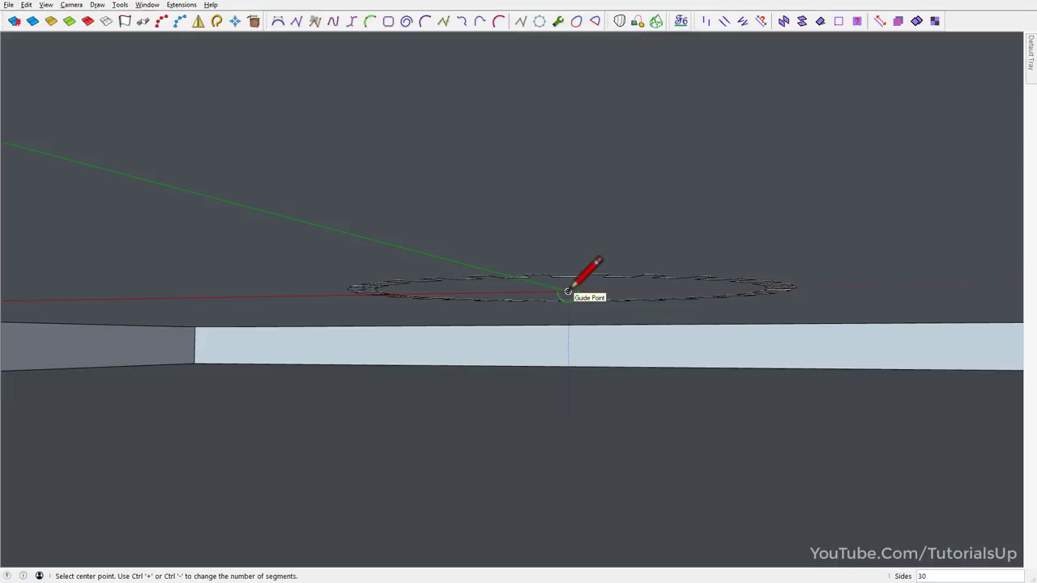
{"action": "left_click", "coordinate": [567, 290]}
{"action": "mouse_move", "coordinate": [567, 291]}
{"action": "middle_mouse_down"}
{"action": "mouse_move", "coordinate": [540, 430]}
{"action": "mouse_move", "coordinate": [625, 377]}
{"action": "middle_mouse_up"}
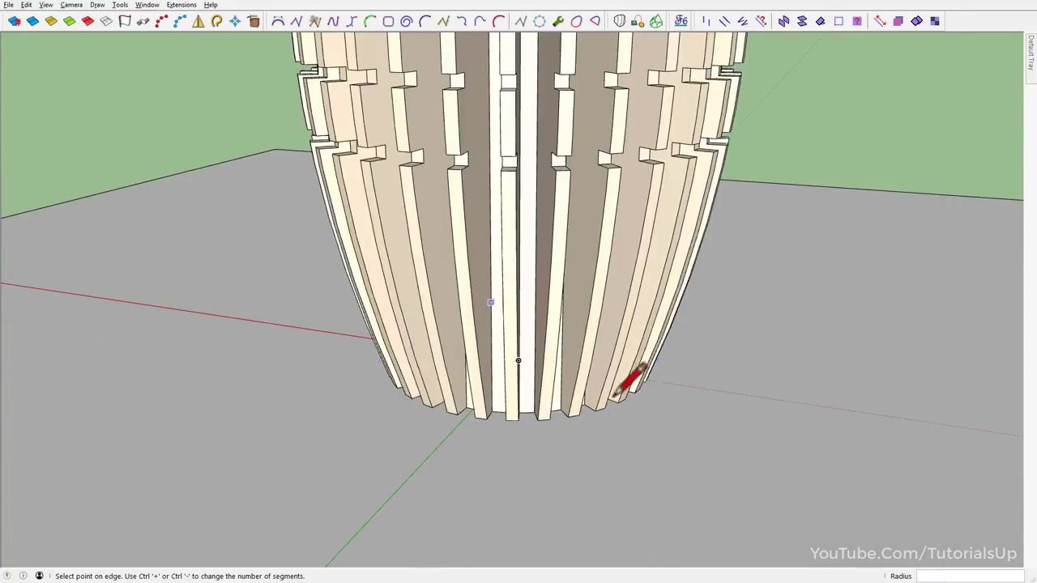
{"action": "scroll", "coordinate": [653, 403], "scroll_direction": "down", "scroll_amount": 3}
{"action": "scroll", "coordinate": [636, 376], "scroll_direction": "up", "scroll_amount": 2}
{"action": "type", "text": "100"}
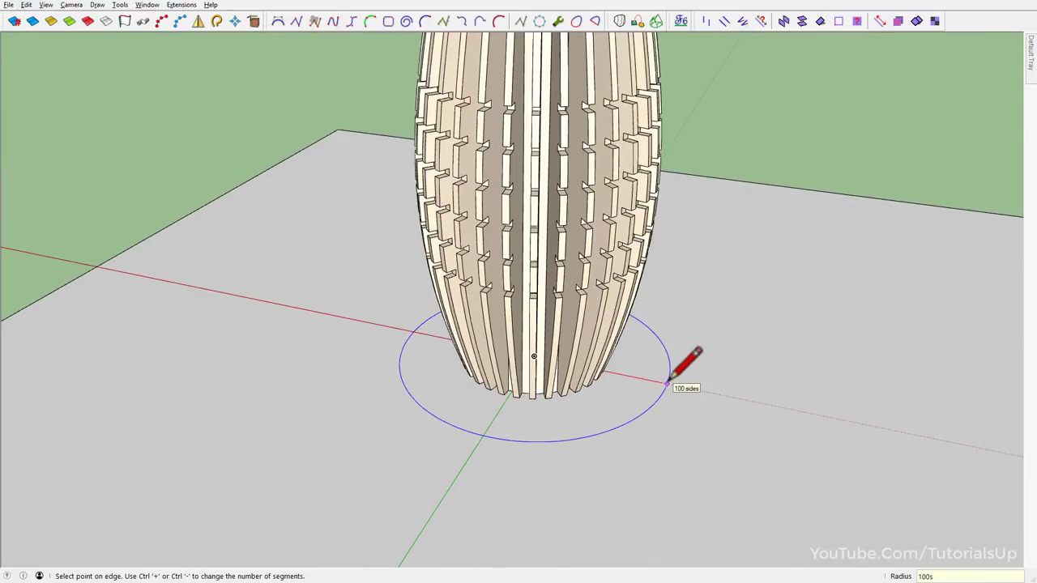
{"action": "key", "text": "Return"}
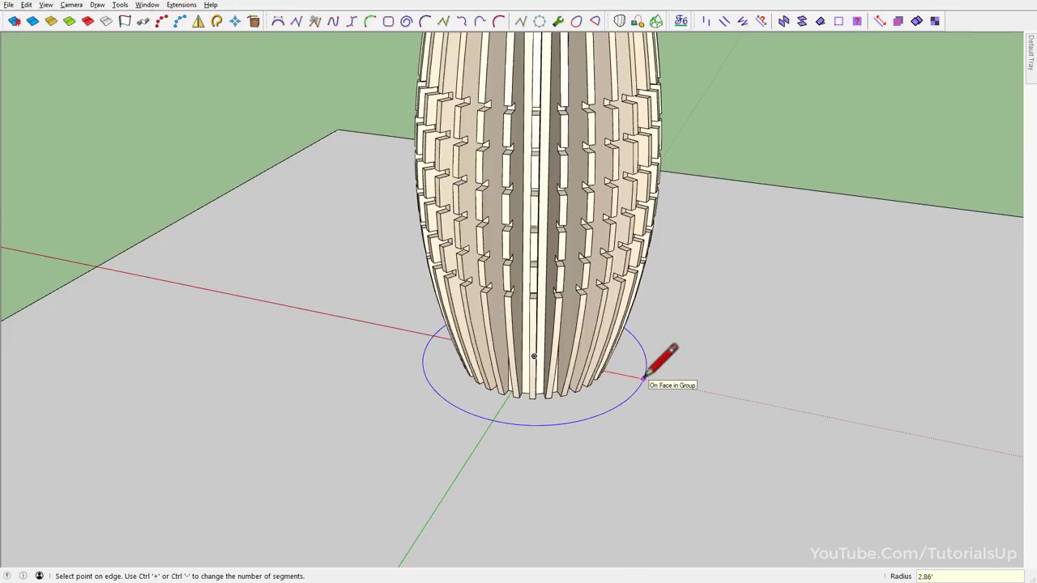
{"action": "left_click", "coordinate": [645, 379]}
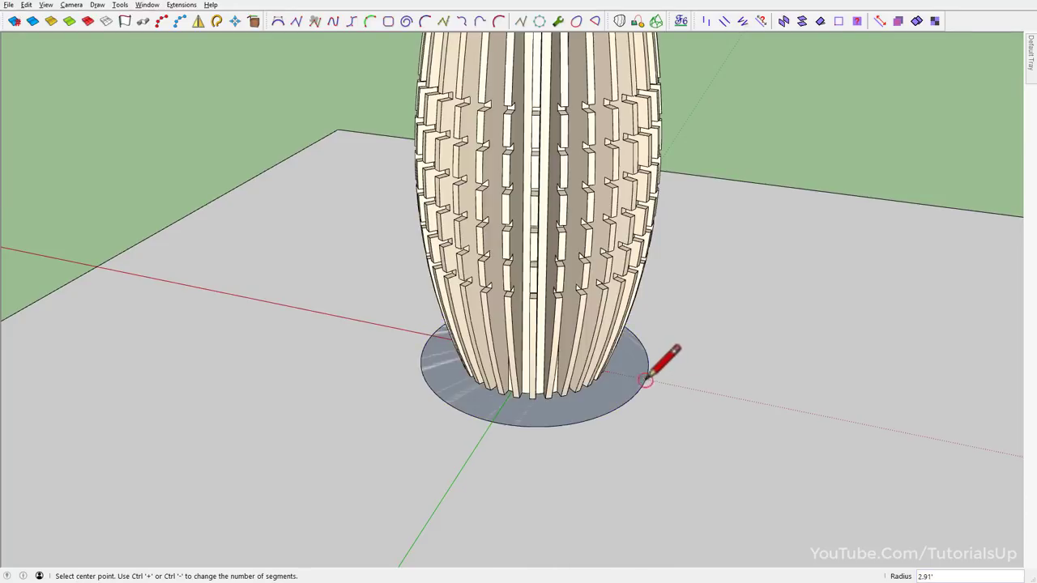
{"action": "key", "text": "space"}
{"action": "left_click", "coordinate": [620, 388]}
{"action": "key", "text": "Delete"}
Move the circle down along the blue axis to the column base at ground level.
{"action": "left_click", "coordinate": [635, 397]}
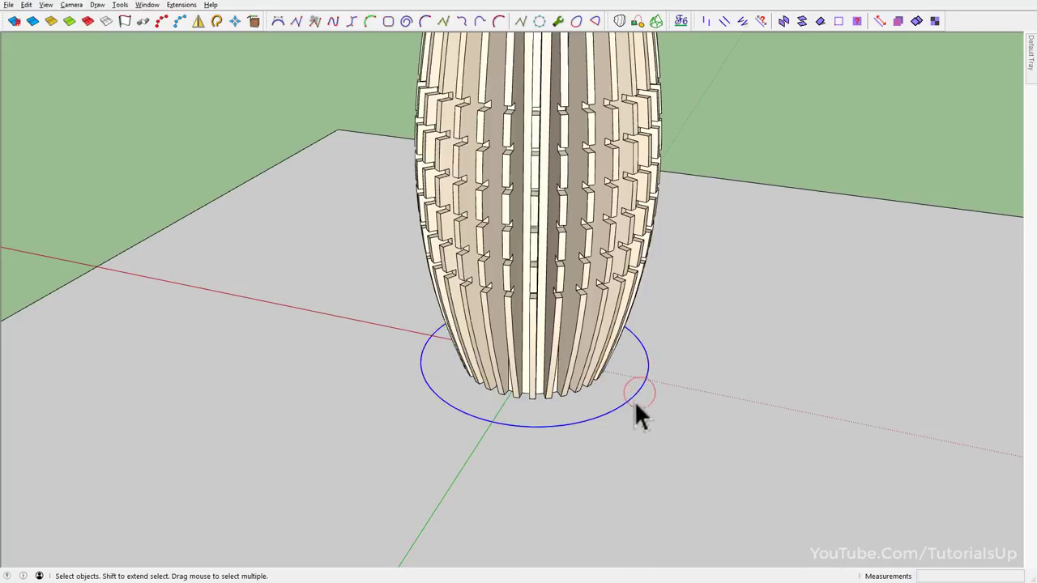
{"action": "middle_click_drag", "start_coordinate": [637, 413], "coordinate": [574, 366]}
{"action": "key", "text": "m"}
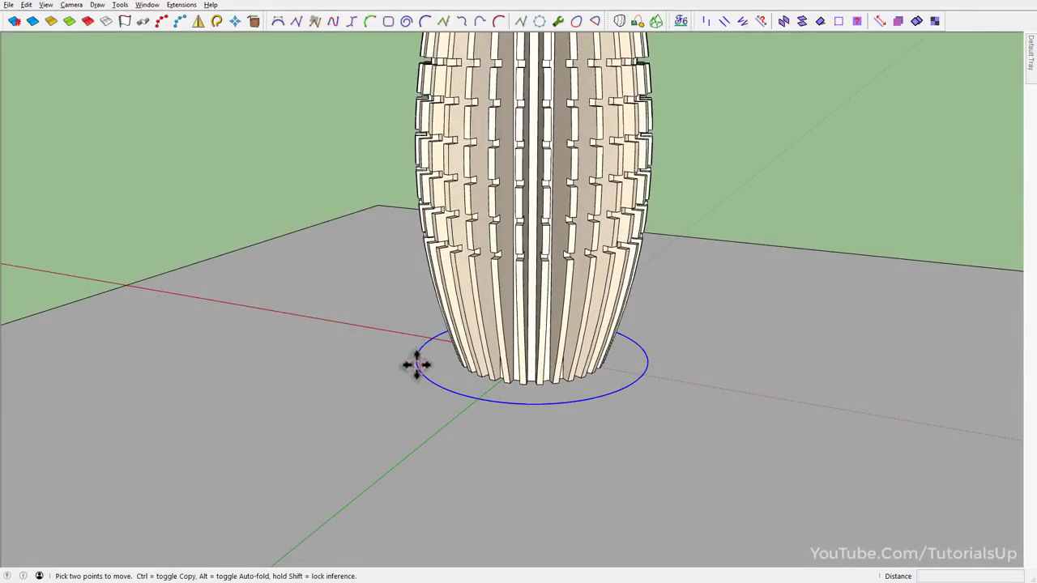
{"action": "left_click", "coordinate": [416, 364]}
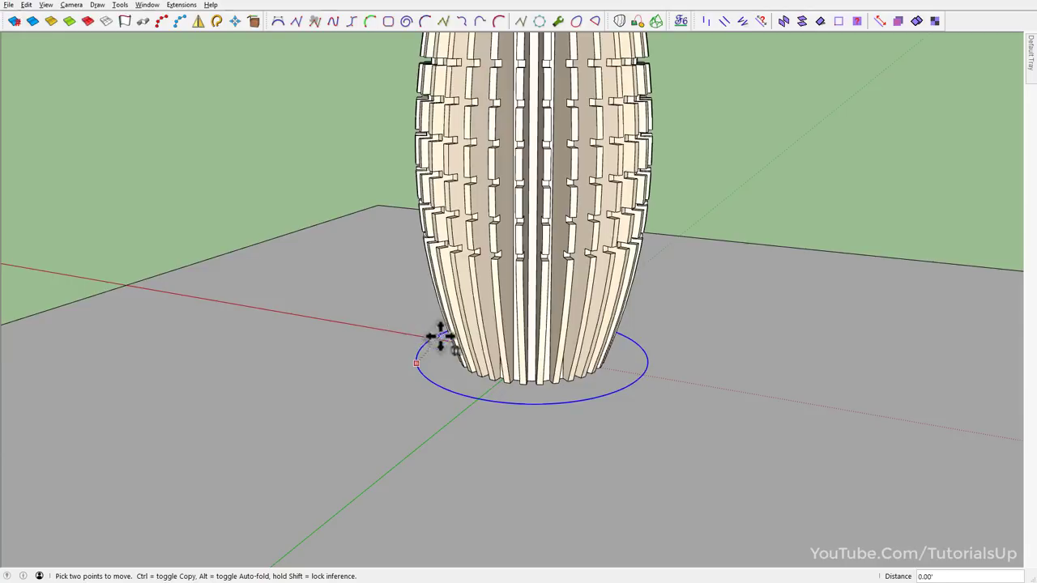
{"action": "middle_click_drag", "start_coordinate": [404, 328], "coordinate": [527, 301]}
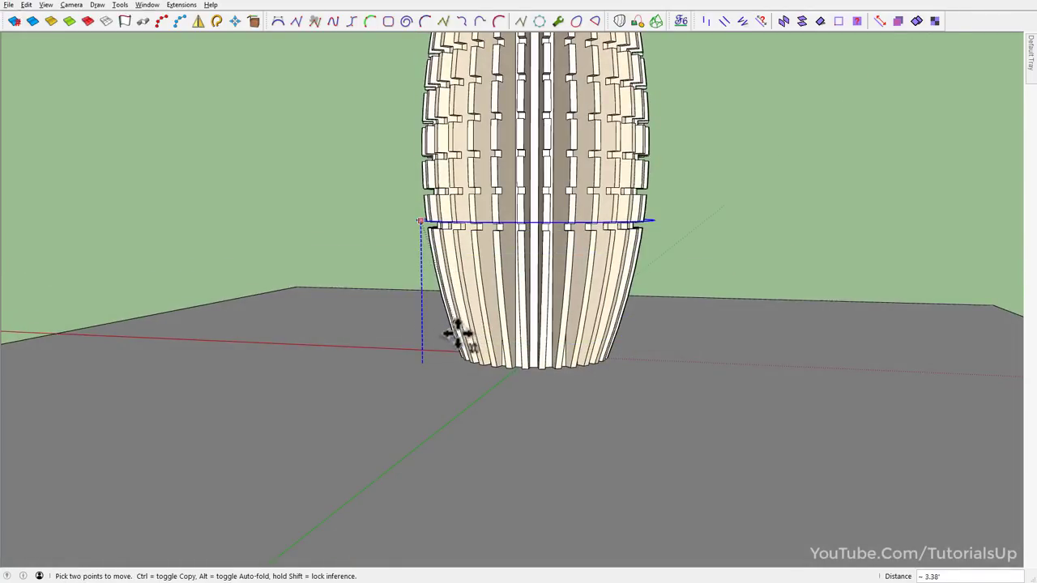
{"action": "left_click", "coordinate": [460, 332]}
{"action": "scroll", "coordinate": [486, 334], "scroll_direction": "up", "scroll_amount": 3}
{"action": "mouse_move", "coordinate": [664, 363]}
{"action": "middle_mouse_down"}
{"action": "mouse_move", "coordinate": [618, 305]}
{"action": "mouse_move", "coordinate": [302, 306]}
{"action": "middle_mouse_up"}
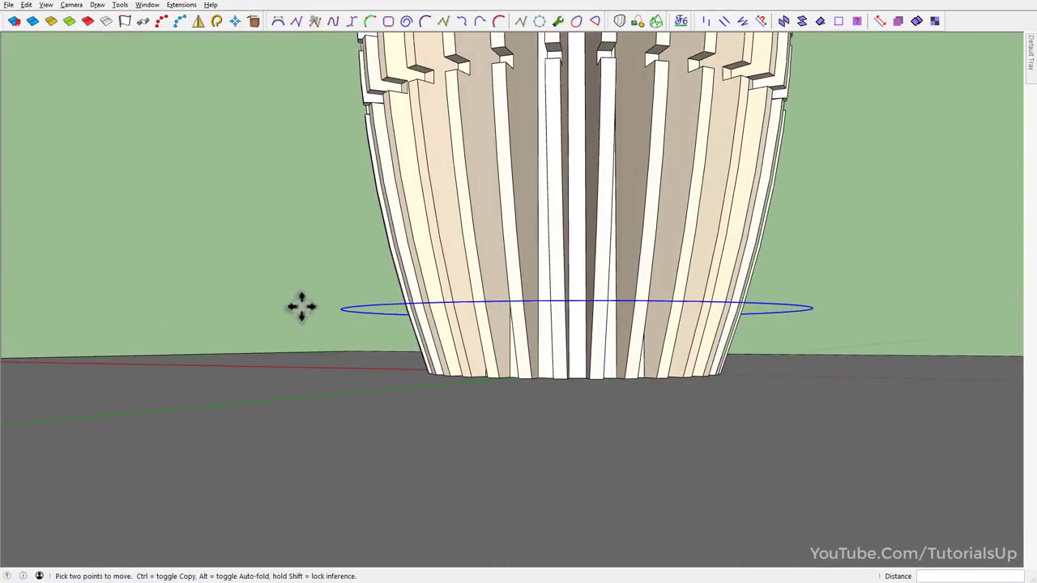
{"action": "left_click", "coordinate": [319, 313]}
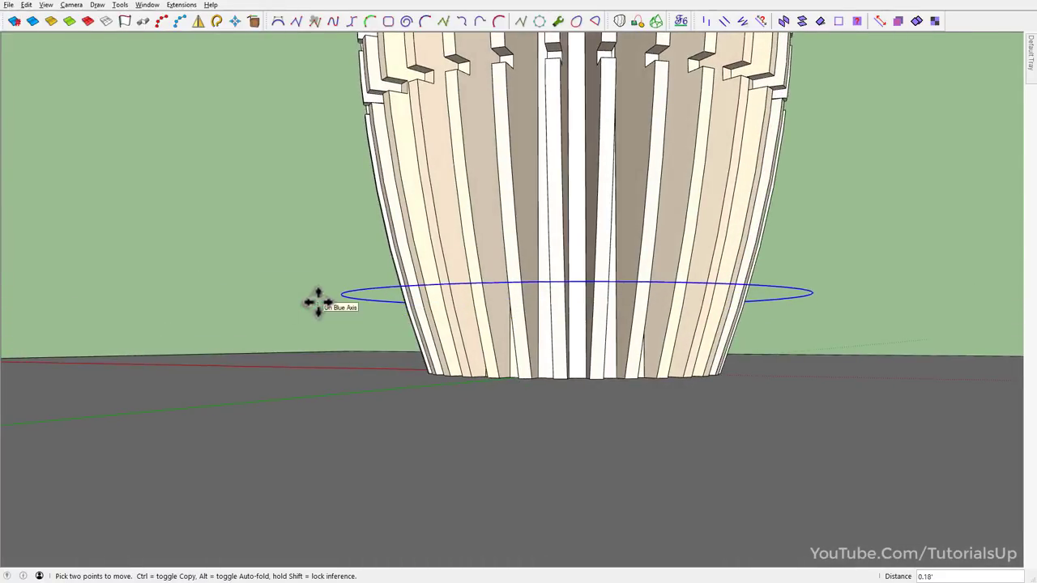
{"action": "key", "text": "Escape"}
{"action": "mouse_move", "coordinate": [342, 307]}
{"action": "middle_mouse_down"}
{"action": "mouse_move", "coordinate": [341, 463]}
{"action": "mouse_move", "coordinate": [248, 377]}
{"action": "middle_mouse_up"}
{"action": "scroll", "coordinate": [203, 364], "scroll_direction": "up", "scroll_amount": 2}
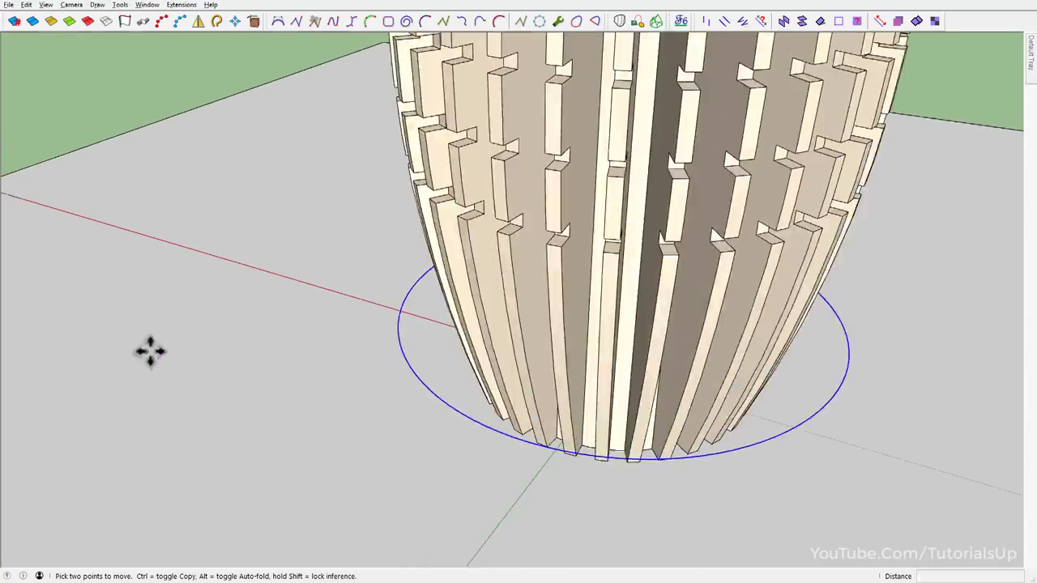
{"action": "scroll", "coordinate": [210, 241], "scroll_direction": "down", "scroll_amount": 2}
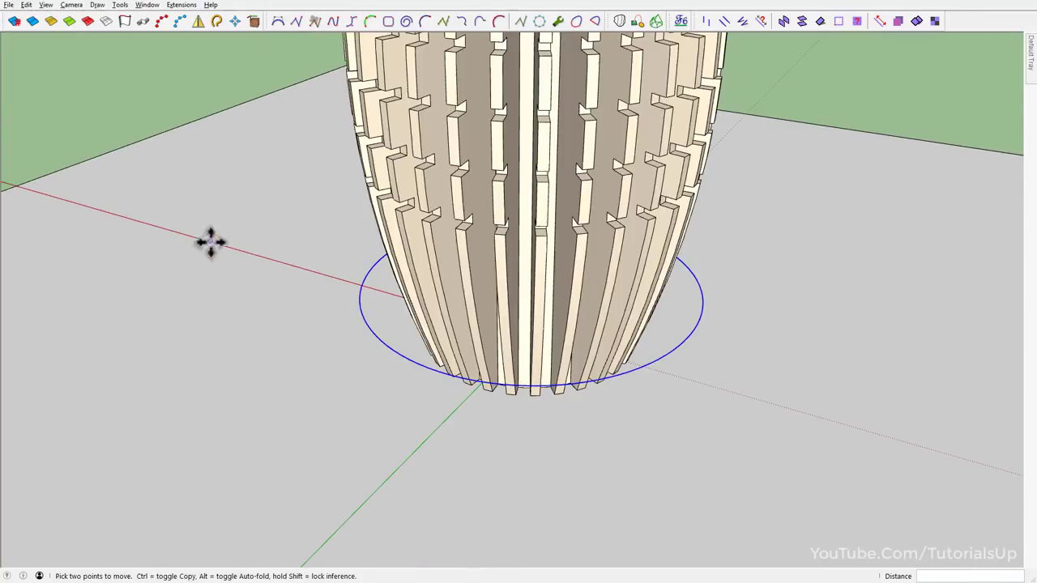
Turn the circle into a pipe ring with Pipe Along Path.
{"action": "left_click", "coordinate": [137, 24]}
{"action": "double_click", "coordinate": [561, 248]}
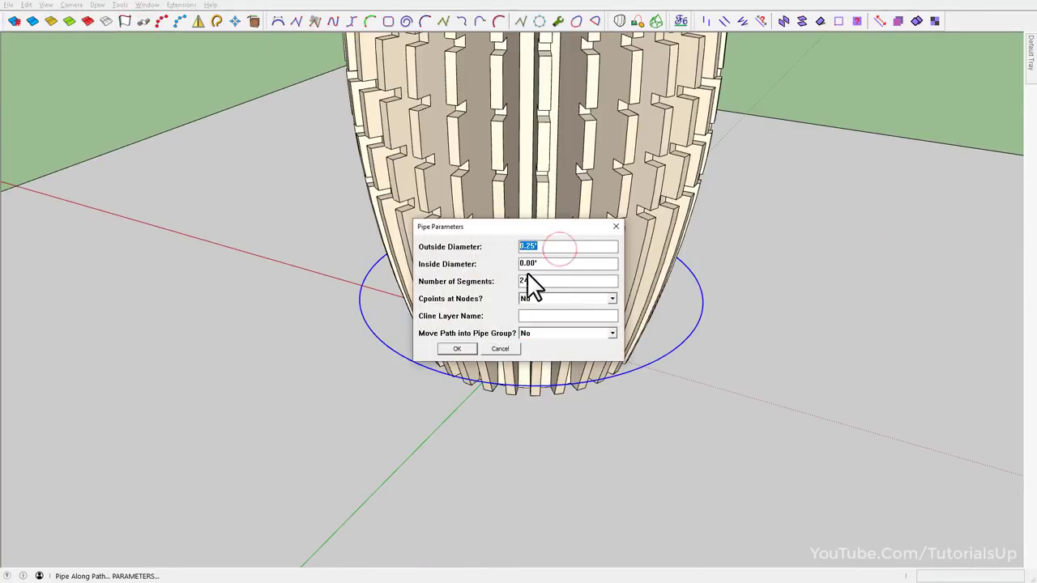
{"action": "left_click", "coordinate": [459, 349]}
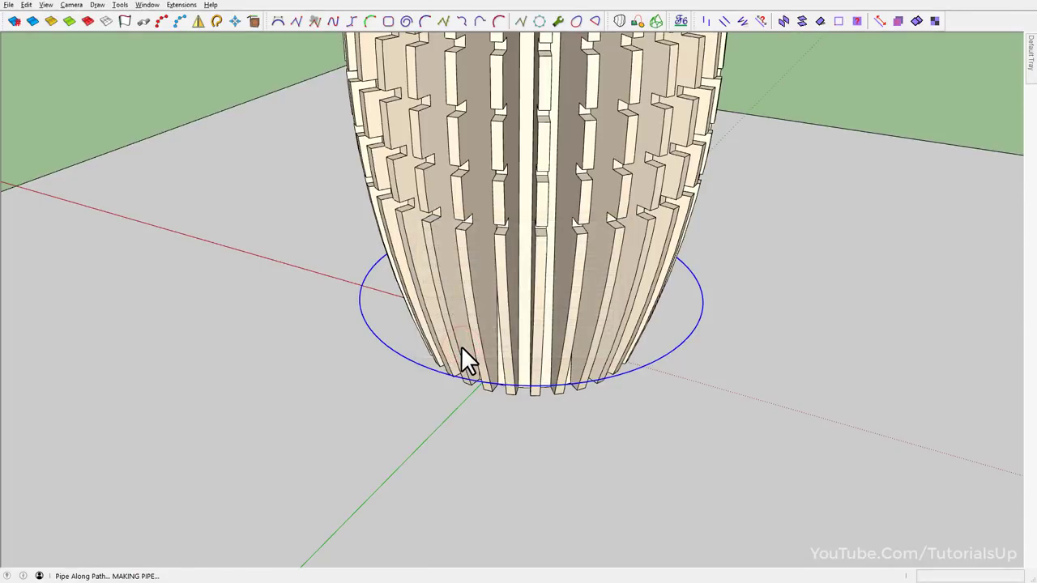
{"action": "mouse_move", "coordinate": [649, 351]}
{"action": "middle_mouse_down"}
{"action": "mouse_move", "coordinate": [505, 348]}
{"action": "mouse_move", "coordinate": [663, 359]}
{"action": "middle_mouse_up"}
{"action": "scroll", "coordinate": [664, 352], "scroll_direction": "up", "scroll_amount": 3}
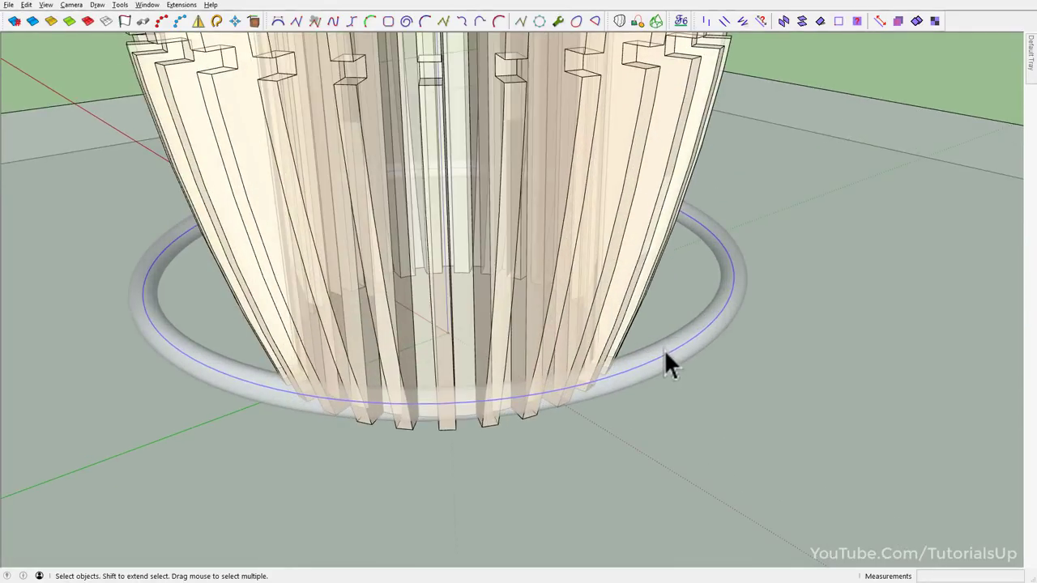
{"action": "scroll", "coordinate": [685, 361], "scroll_direction": "up", "scroll_amount": 2}
Draw a vertical line down from the ring and make it a 0.15 pipe leg.
{"action": "key", "text": "l"}
{"action": "left_click", "coordinate": [655, 360]}
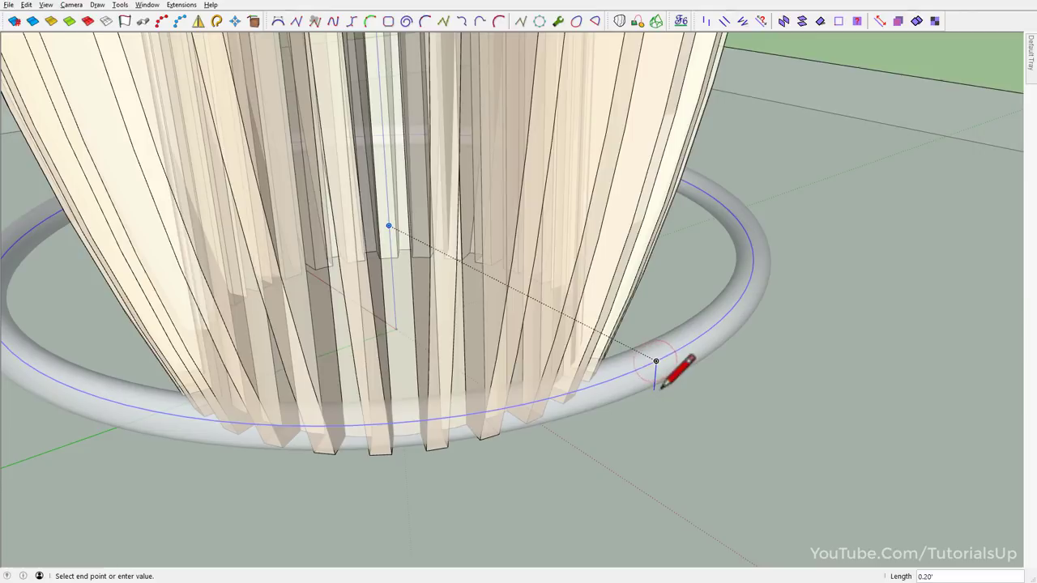
{"action": "left_click", "coordinate": [646, 491]}
{"action": "key", "text": "space"}
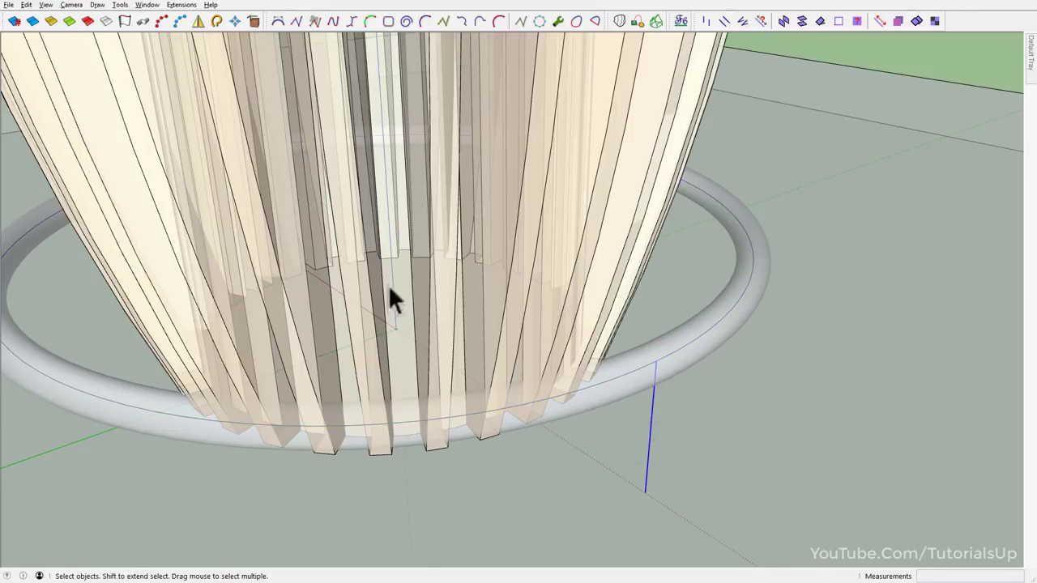
{"action": "left_click", "coordinate": [138, 22]}
{"action": "type", "text": "0.15"}
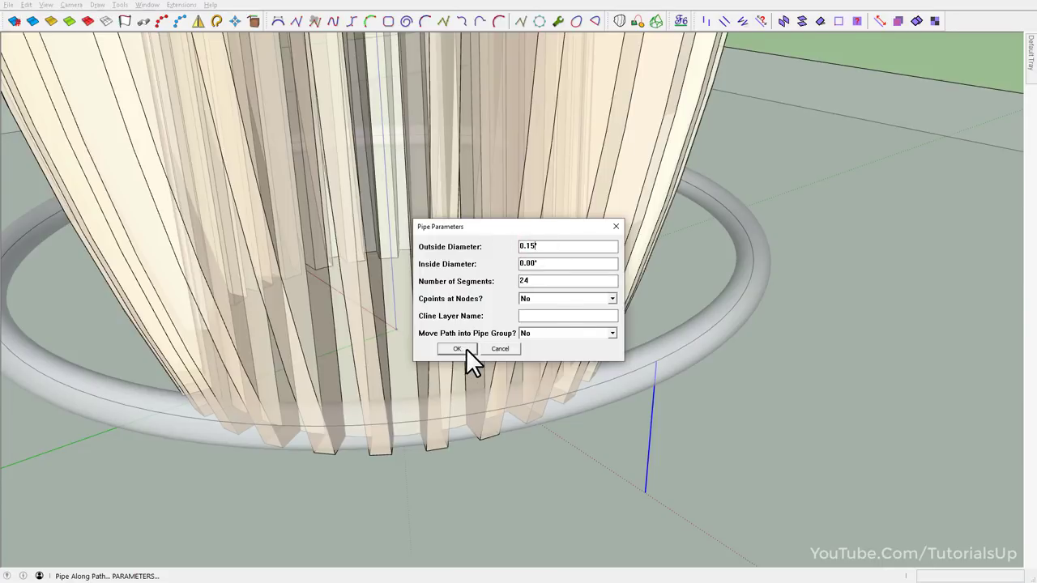
{"action": "left_click", "coordinate": [466, 348]}
{"action": "left_click", "coordinate": [662, 470]}
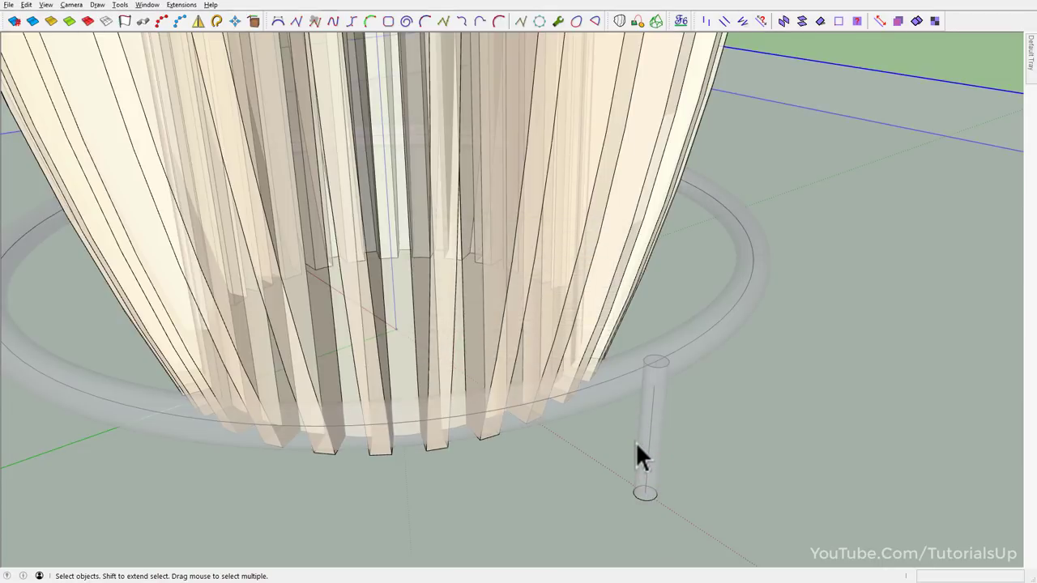
{"action": "scroll", "coordinate": [637, 457], "scroll_direction": "down", "scroll_amount": 1}
Rotate-copy the pipe leg by 90° about the ring centre to form four legs.
{"action": "left_click", "coordinate": [654, 446]}
{"action": "middle_click_drag", "start_coordinate": [660, 389], "coordinate": [636, 362]}
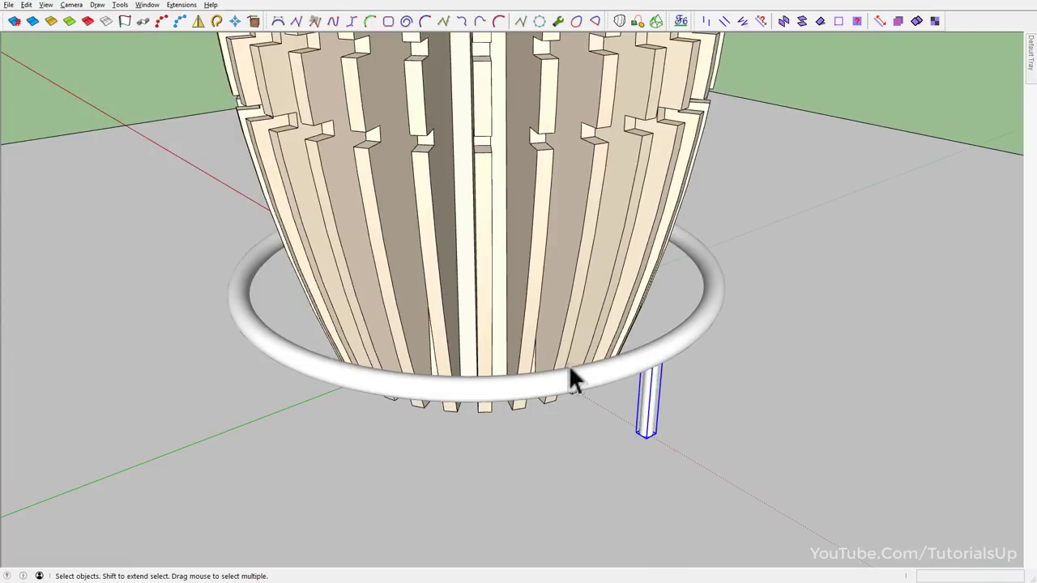
{"action": "mouse_move", "coordinate": [572, 379]}
{"action": "middle_mouse_down"}
{"action": "mouse_move", "coordinate": [672, 393]}
{"action": "mouse_move", "coordinate": [478, 356]}
{"action": "middle_mouse_up"}
{"action": "key", "text": "q"}
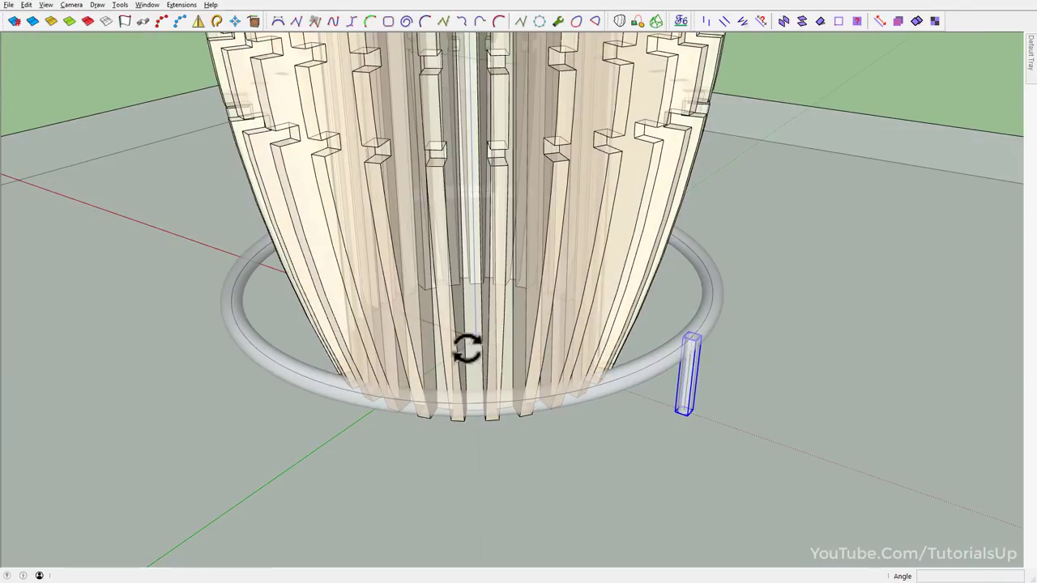
{"action": "left_click", "coordinate": [468, 340]}
{"action": "scroll", "coordinate": [755, 364], "scroll_direction": "up", "scroll_amount": 1}
{"action": "mouse_move", "coordinate": [755, 364]}
{"action": "middle_mouse_down"}
{"action": "mouse_move", "coordinate": [630, 423]}
{"action": "mouse_move", "coordinate": [537, 342]}
{"action": "middle_mouse_up"}
{"action": "left_click", "coordinate": [539, 339]}
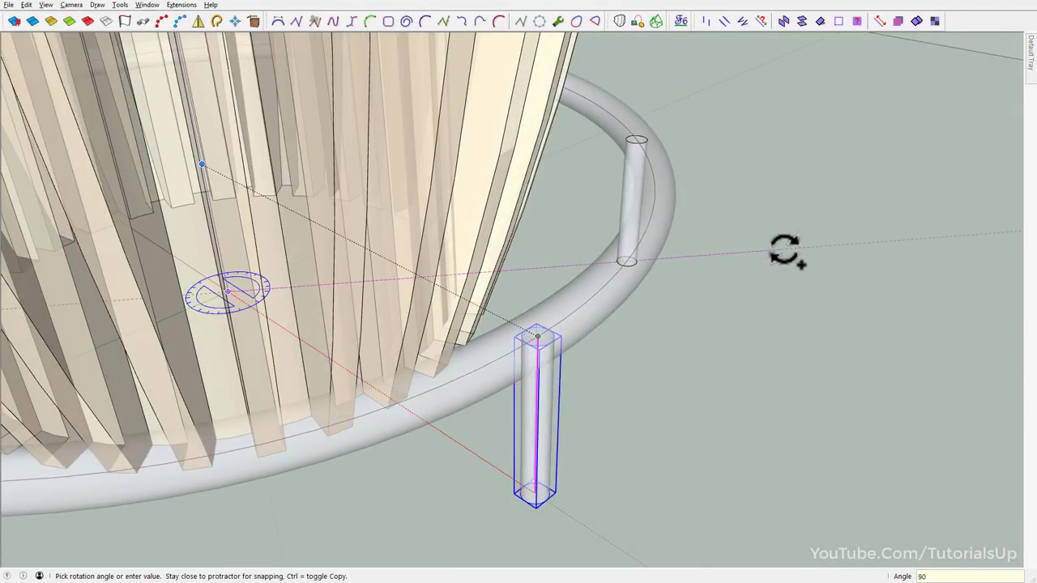
{"action": "left_click", "coordinate": [786, 251]}
{"action": "scroll", "coordinate": [660, 238], "scroll_direction": "down", "scroll_amount": 1}
{"action": "scroll", "coordinate": [697, 297], "scroll_direction": "down", "scroll_amount": 3}
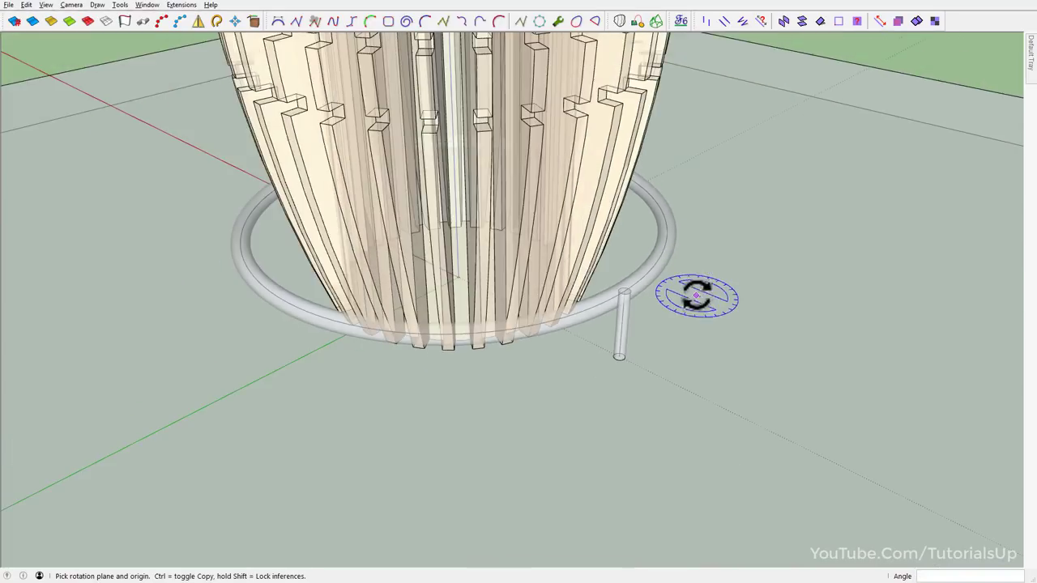
{"action": "scroll", "coordinate": [715, 302], "scroll_direction": "down", "scroll_amount": 1}
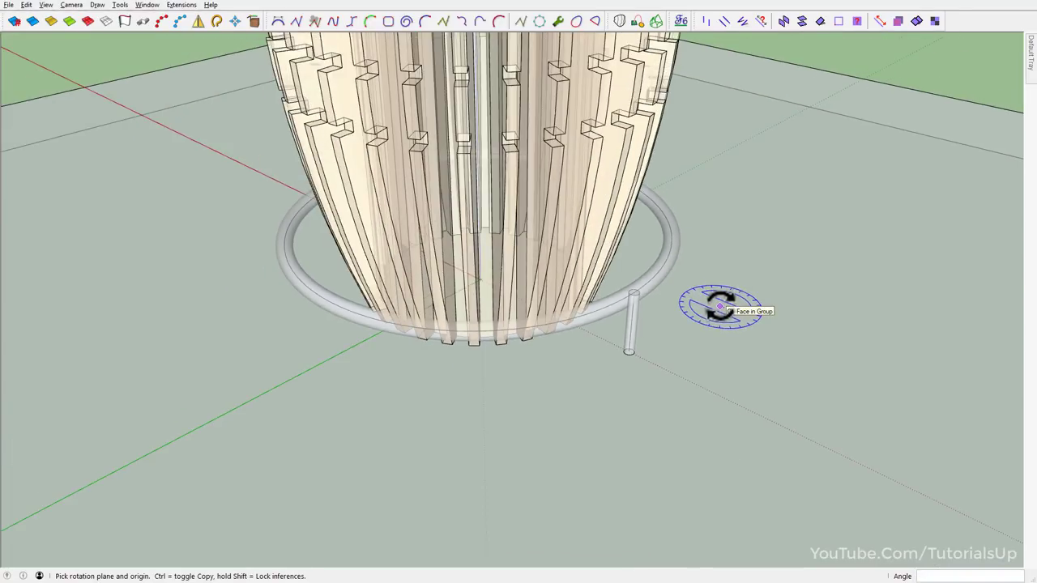
{"action": "key", "text": "space"}
Select the ring and its legs and paint them Gainsboro.
{"action": "mouse_move", "coordinate": [717, 301]}
{"action": "middle_mouse_down"}
{"action": "mouse_move", "coordinate": [799, 313]}
{"action": "mouse_move", "coordinate": [767, 243]}
{"action": "mouse_move", "coordinate": [629, 317]}
{"action": "mouse_move", "coordinate": [179, 302]}
{"action": "middle_mouse_up"}
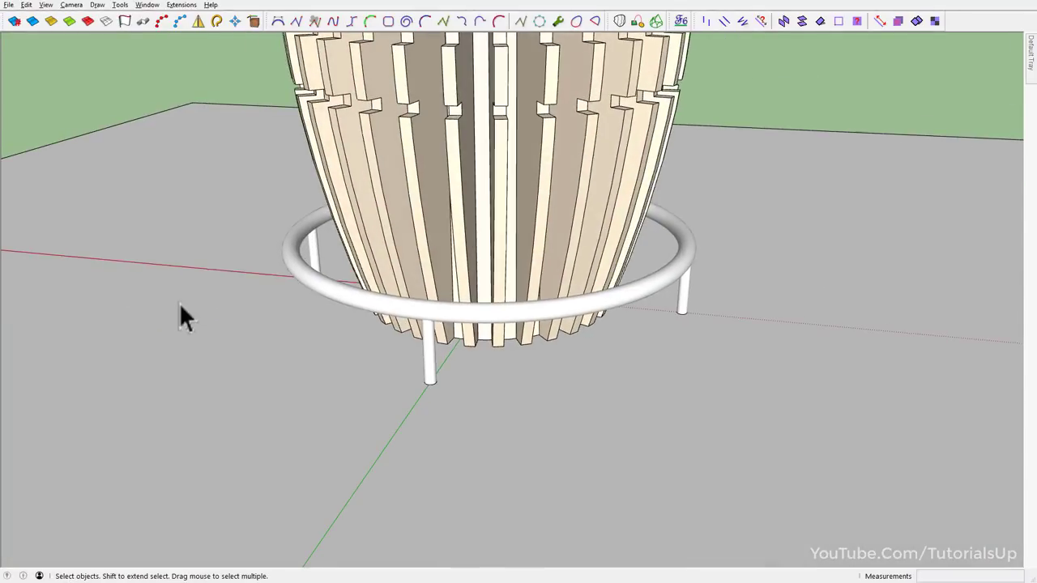
{"action": "left_click_drag", "start_coordinate": [289, 188], "coordinate": [876, 458]}
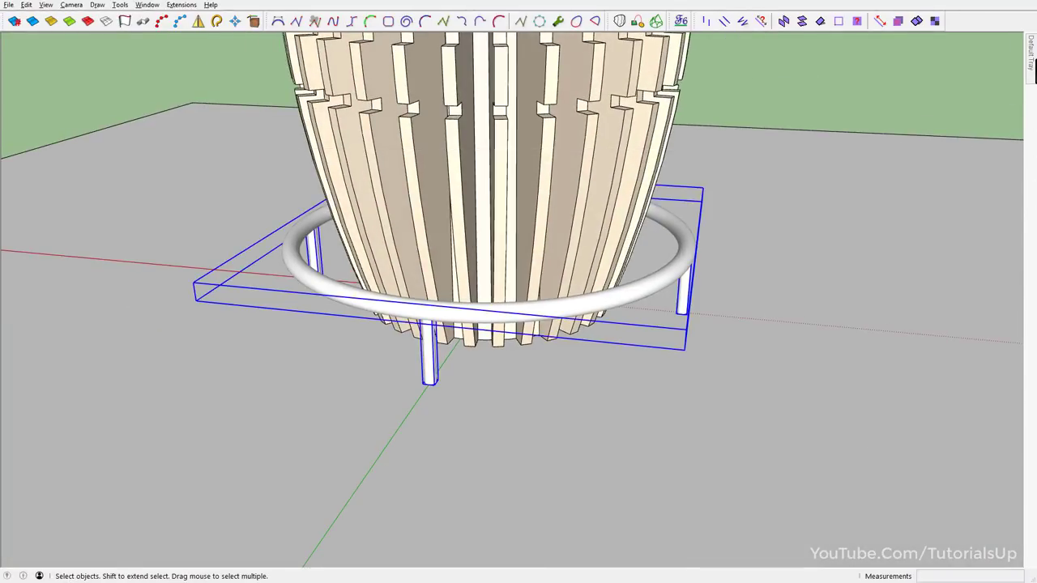
{"action": "scroll", "coordinate": [982, 243], "scroll_direction": "down", "scroll_amount": 3}
{"action": "scroll", "coordinate": [982, 243], "scroll_direction": "down", "scroll_amount": 3}
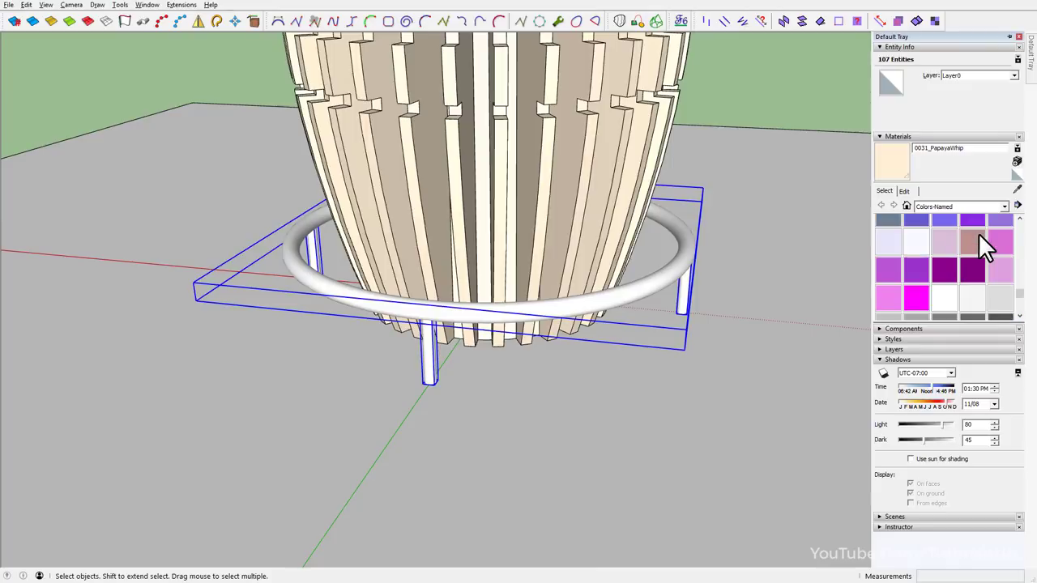
{"action": "left_click", "coordinate": [1002, 306]}
{"action": "left_click", "coordinate": [606, 280]}
{"action": "key", "text": "space"}
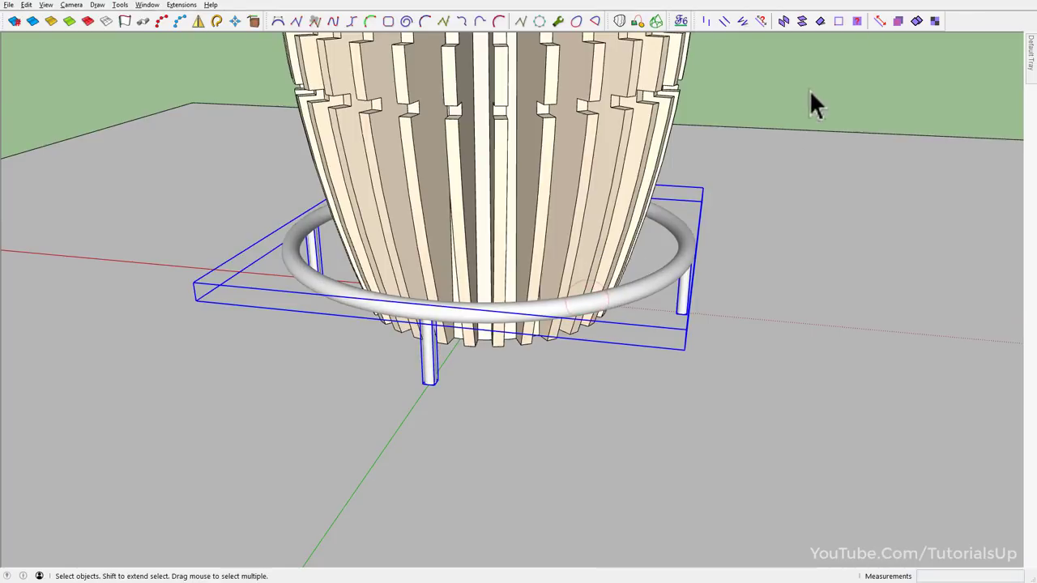
{"action": "left_click", "coordinate": [809, 83]}
{"action": "scroll", "coordinate": [541, 316], "scroll_direction": "down", "scroll_amount": 3}
{"action": "scroll", "coordinate": [454, 472], "scroll_direction": "down", "scroll_amount": 2}
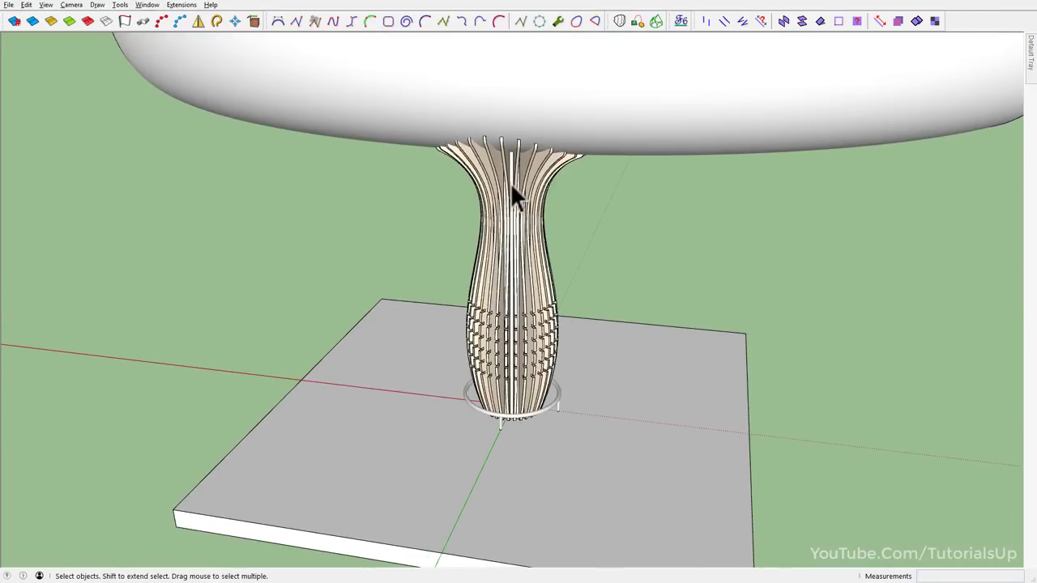
{"action": "mouse_move", "coordinate": [512, 188]}
{"action": "middle_mouse_down"}
{"action": "mouse_move", "coordinate": [509, 150]}
{"action": "mouse_move", "coordinate": [456, 174]}
{"action": "middle_mouse_up"}
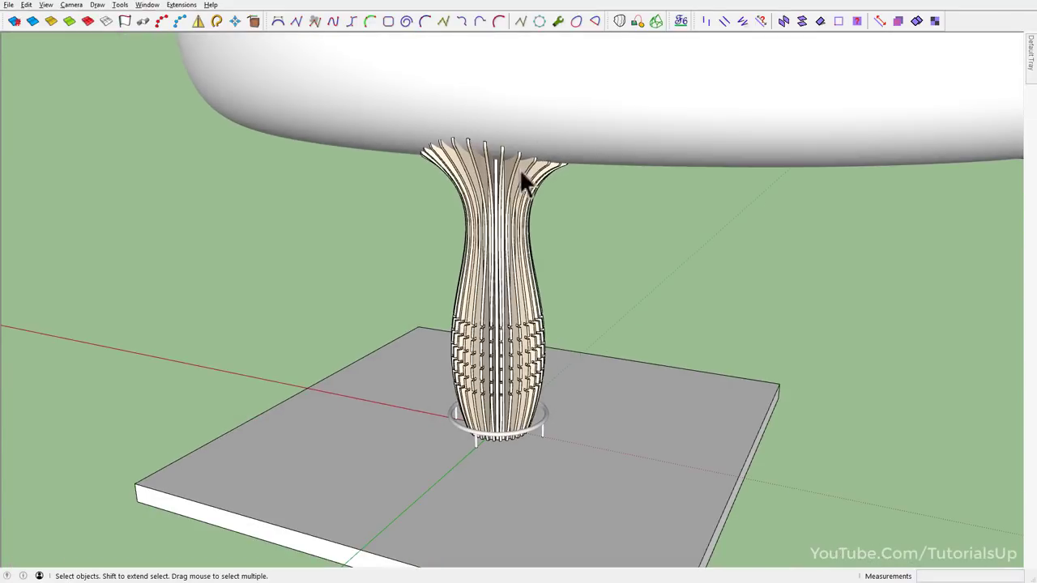
{"action": "mouse_move", "coordinate": [450, 412]}
{"action": "middle_mouse_down"}
{"action": "mouse_move", "coordinate": [583, 277]}
{"action": "mouse_move", "coordinate": [925, 324]}
{"action": "middle_mouse_up"}
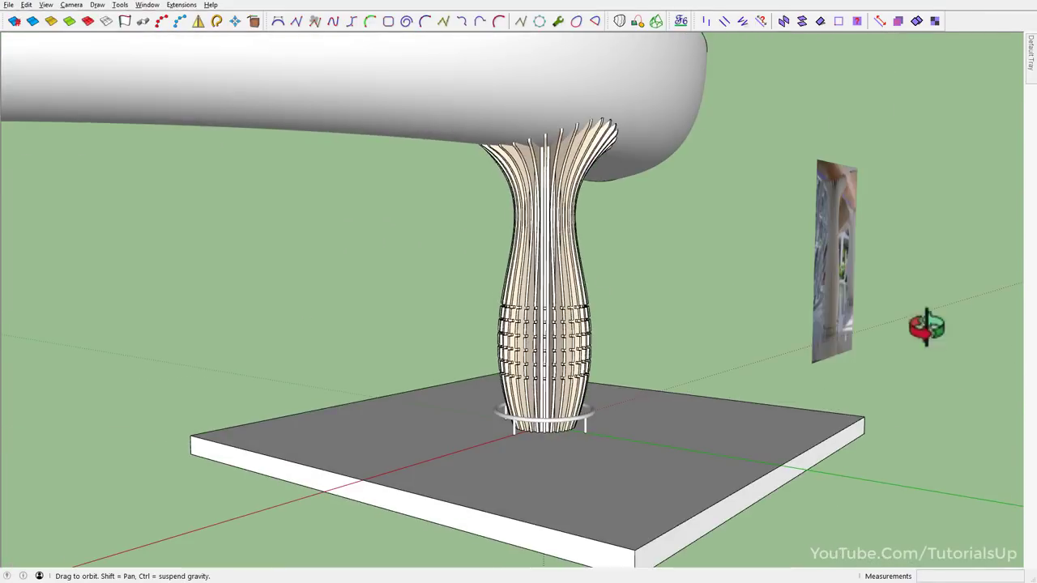
{"action": "scroll", "coordinate": [559, 388], "scroll_direction": "up", "scroll_amount": 3}
{"action": "mouse_move", "coordinate": [558, 388]}
{"action": "middle_mouse_down"}
{"action": "mouse_move", "coordinate": [729, 421]}
{"action": "mouse_move", "coordinate": [381, 445]}
{"action": "mouse_move", "coordinate": [640, 449]}
{"action": "mouse_move", "coordinate": [877, 280]}
{"action": "mouse_move", "coordinate": [435, 408]}
{"action": "mouse_move", "coordinate": [493, 486]}
{"action": "mouse_move", "coordinate": [279, 383]}
{"action": "mouse_move", "coordinate": [543, 492]}
{"action": "middle_mouse_up"}
{"action": "scroll", "coordinate": [571, 450], "scroll_direction": "down", "scroll_amount": 3}
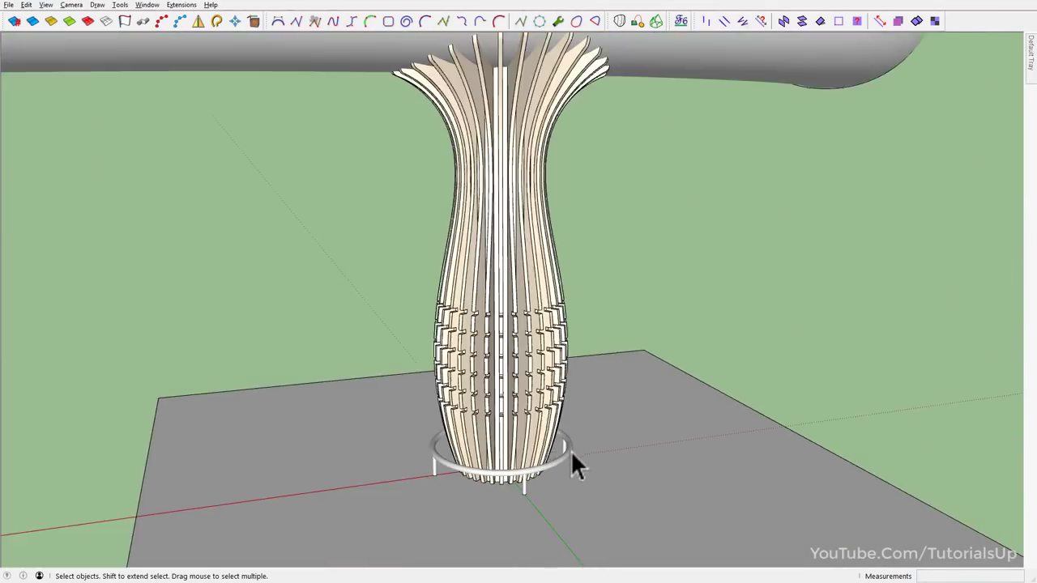
{"action": "mouse_move", "coordinate": [570, 450]}
{"action": "middle_mouse_down"}
{"action": "mouse_move", "coordinate": [451, 381]}
{"action": "mouse_move", "coordinate": [510, 380]}
{"action": "middle_mouse_up"}
{"action": "scroll", "coordinate": [523, 303], "scroll_direction": "up", "scroll_amount": 2}
{"action": "mouse_move", "coordinate": [523, 303]}
{"action": "middle_mouse_down"}
{"action": "mouse_move", "coordinate": [174, 268]}
{"action": "mouse_move", "coordinate": [375, 262]}
{"action": "mouse_move", "coordinate": [253, 318]}
{"action": "mouse_move", "coordinate": [548, 294]}
{"action": "mouse_move", "coordinate": [90, 338]}
{"action": "mouse_move", "coordinate": [97, 451]}
{"action": "mouse_move", "coordinate": [475, 261]}
{"action": "mouse_move", "coordinate": [521, 277]}
{"action": "mouse_move", "coordinate": [551, 362]}
{"action": "mouse_move", "coordinate": [440, 343]}
{"action": "mouse_move", "coordinate": [575, 386]}
{"action": "mouse_move", "coordinate": [455, 372]}
{"action": "middle_mouse_up"}
{"action": "scroll", "coordinate": [502, 267], "scroll_direction": "down", "scroll_amount": 5}
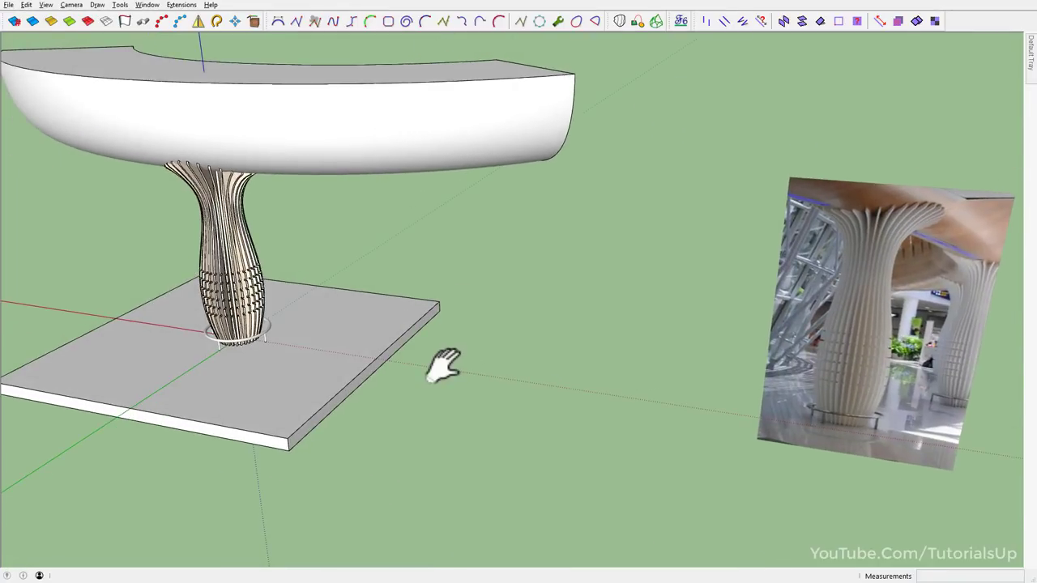